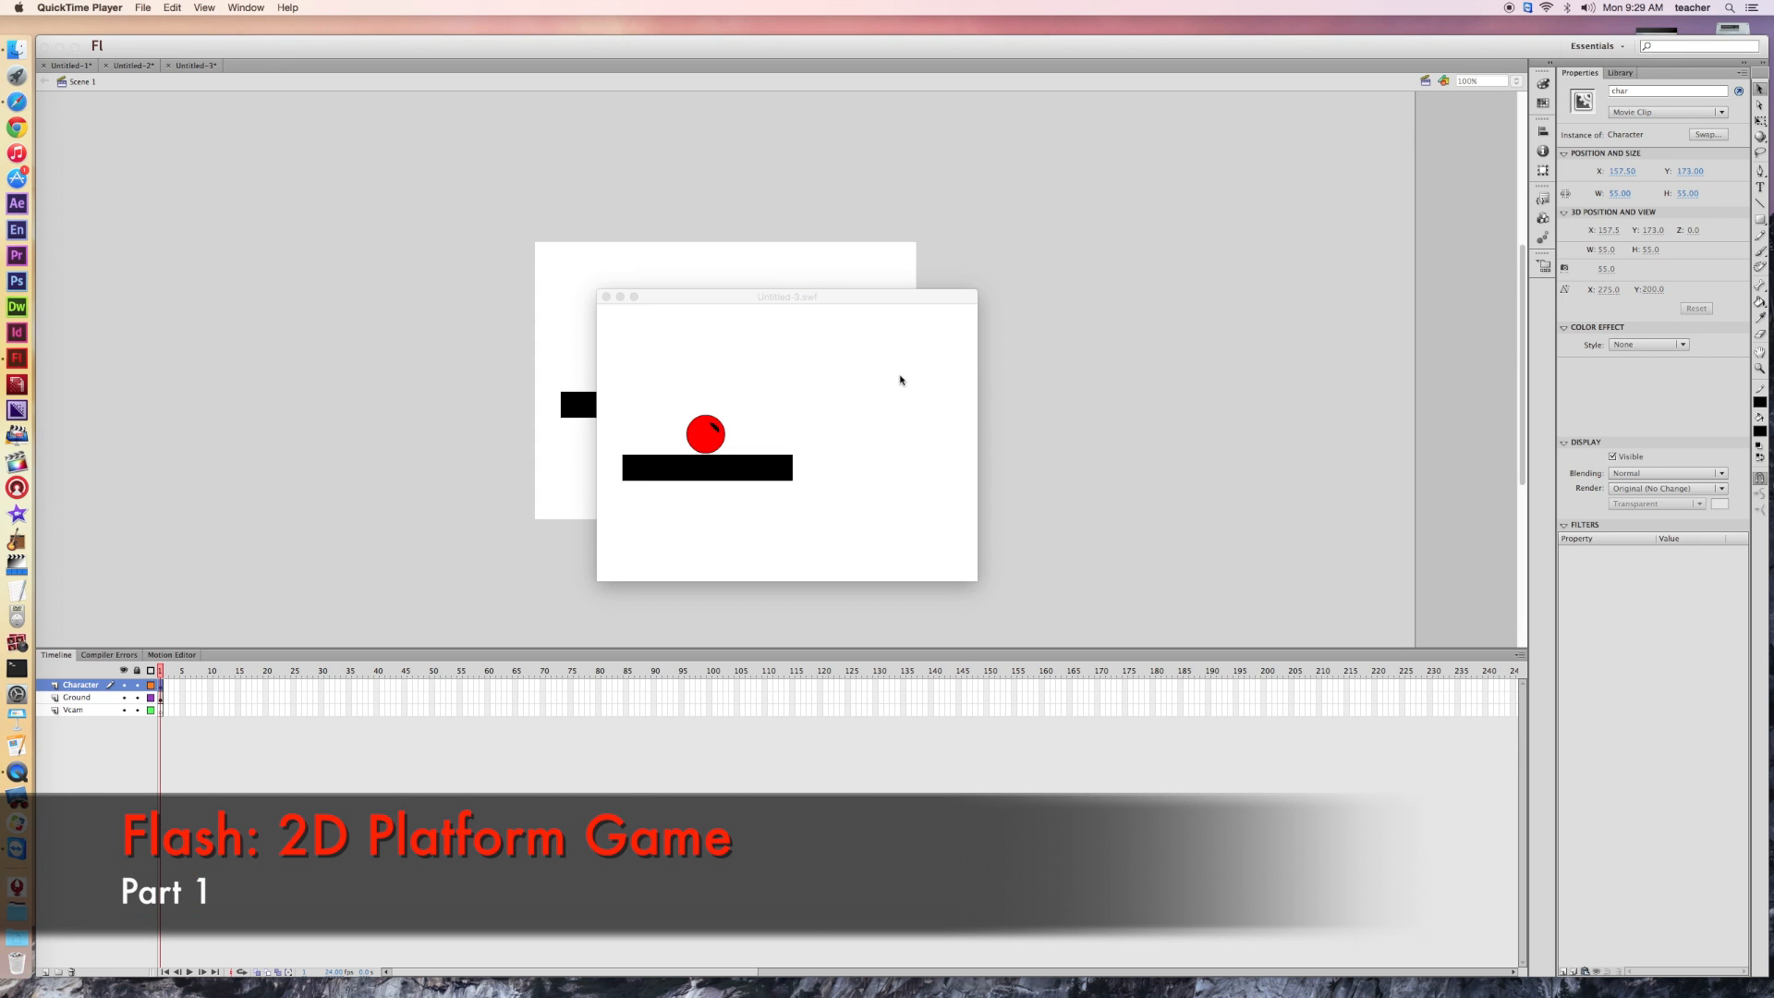
{"action": "left_click_drag", "start_coordinate": [875, 299], "coordinate": [815, 310]}
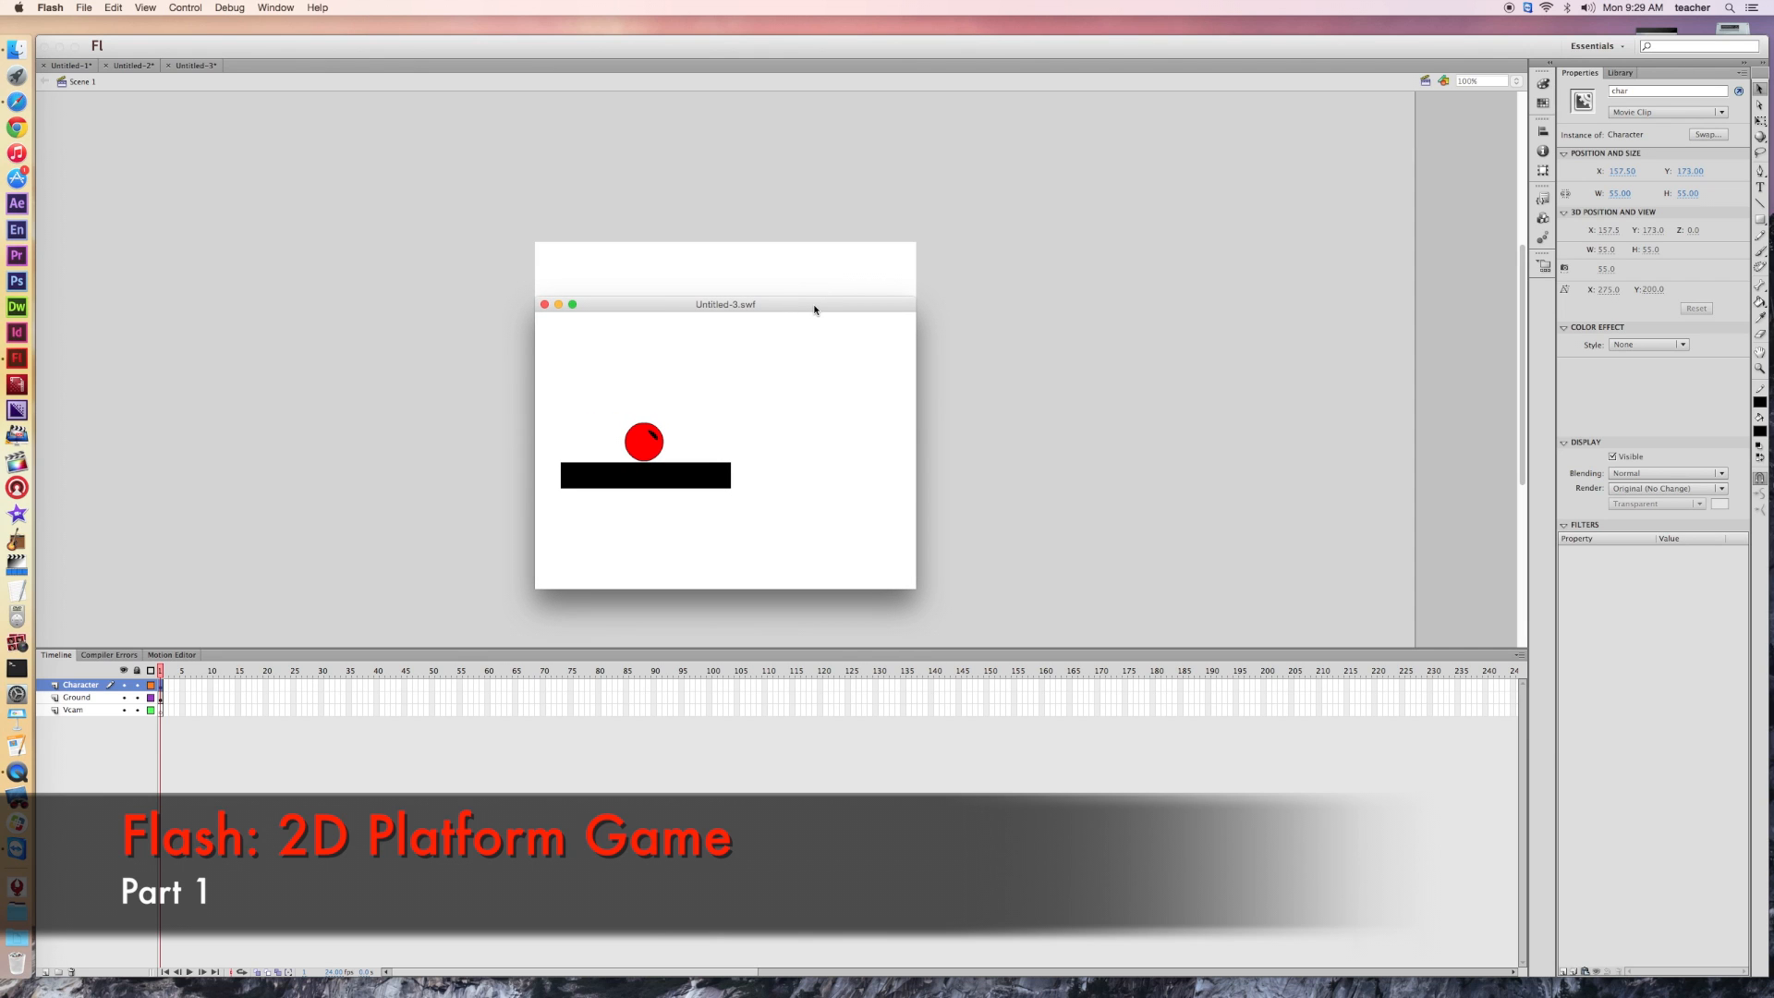
{"action": "left_click", "coordinate": [666, 309]}
{"action": "left_click_drag", "start_coordinate": [665, 308], "coordinate": [537, 302]}
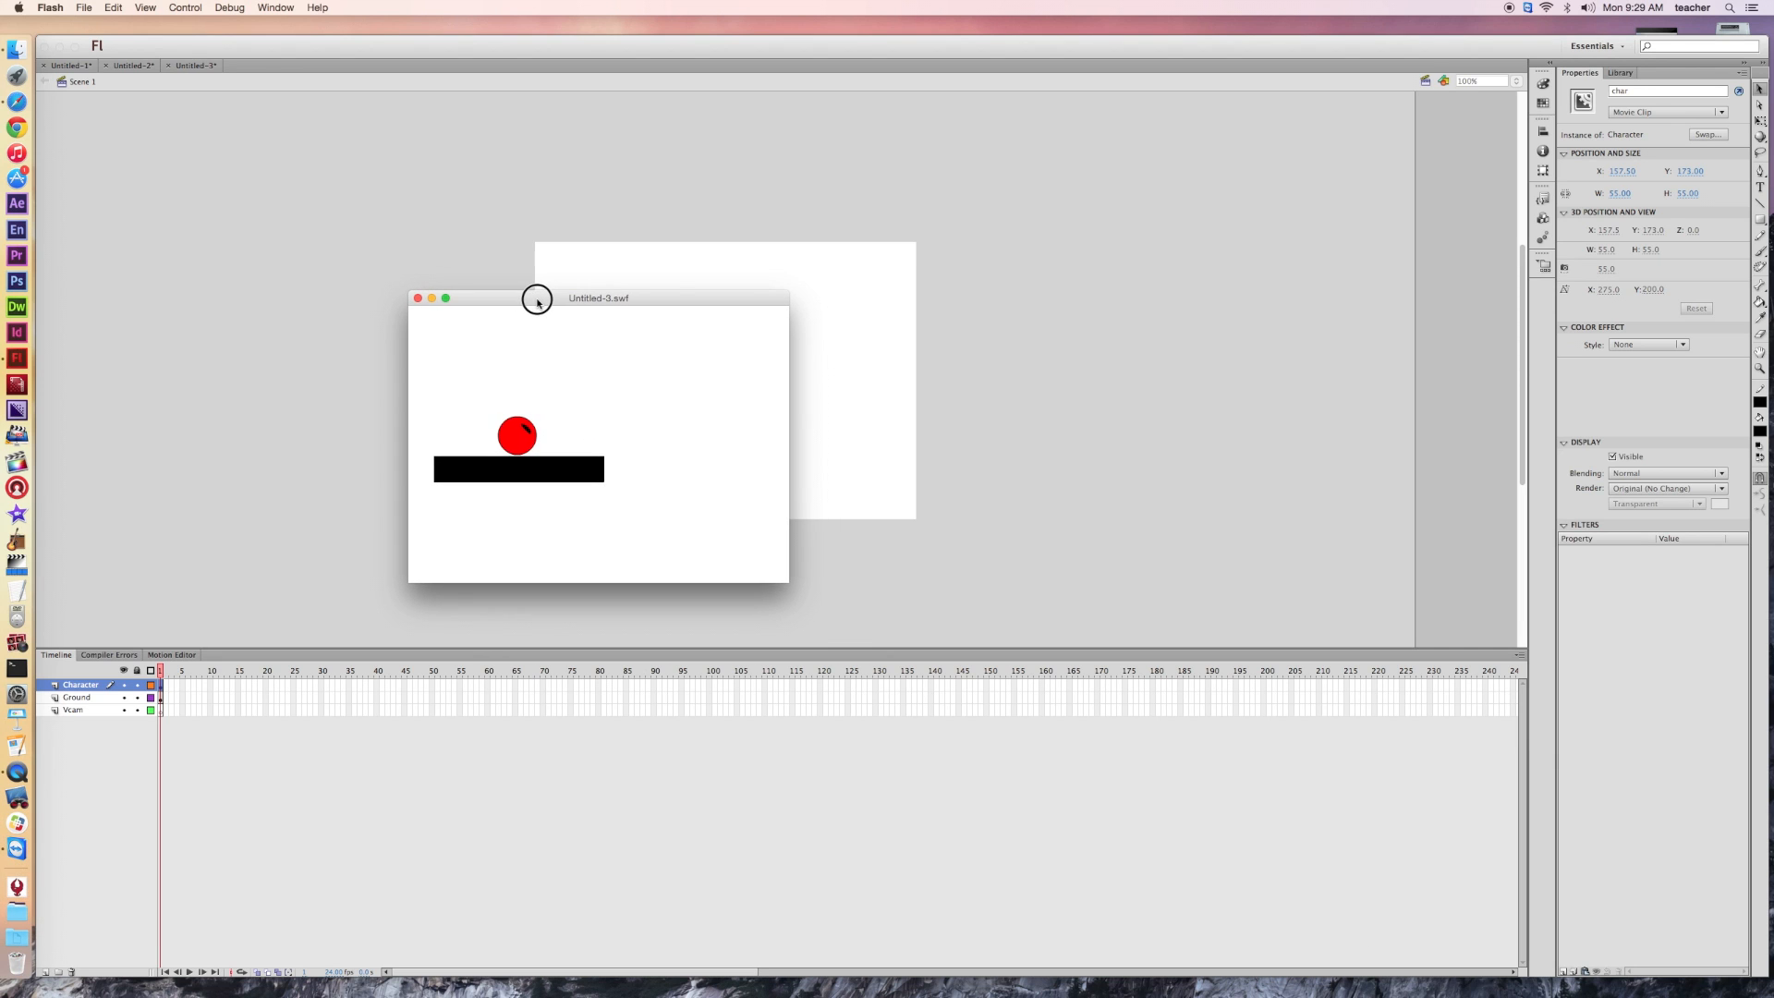
- Switch to Safari, examine the YouTube platform game tutorial and its character code, and minimize the browser window
{"action": "left_click", "coordinate": [17, 101]}
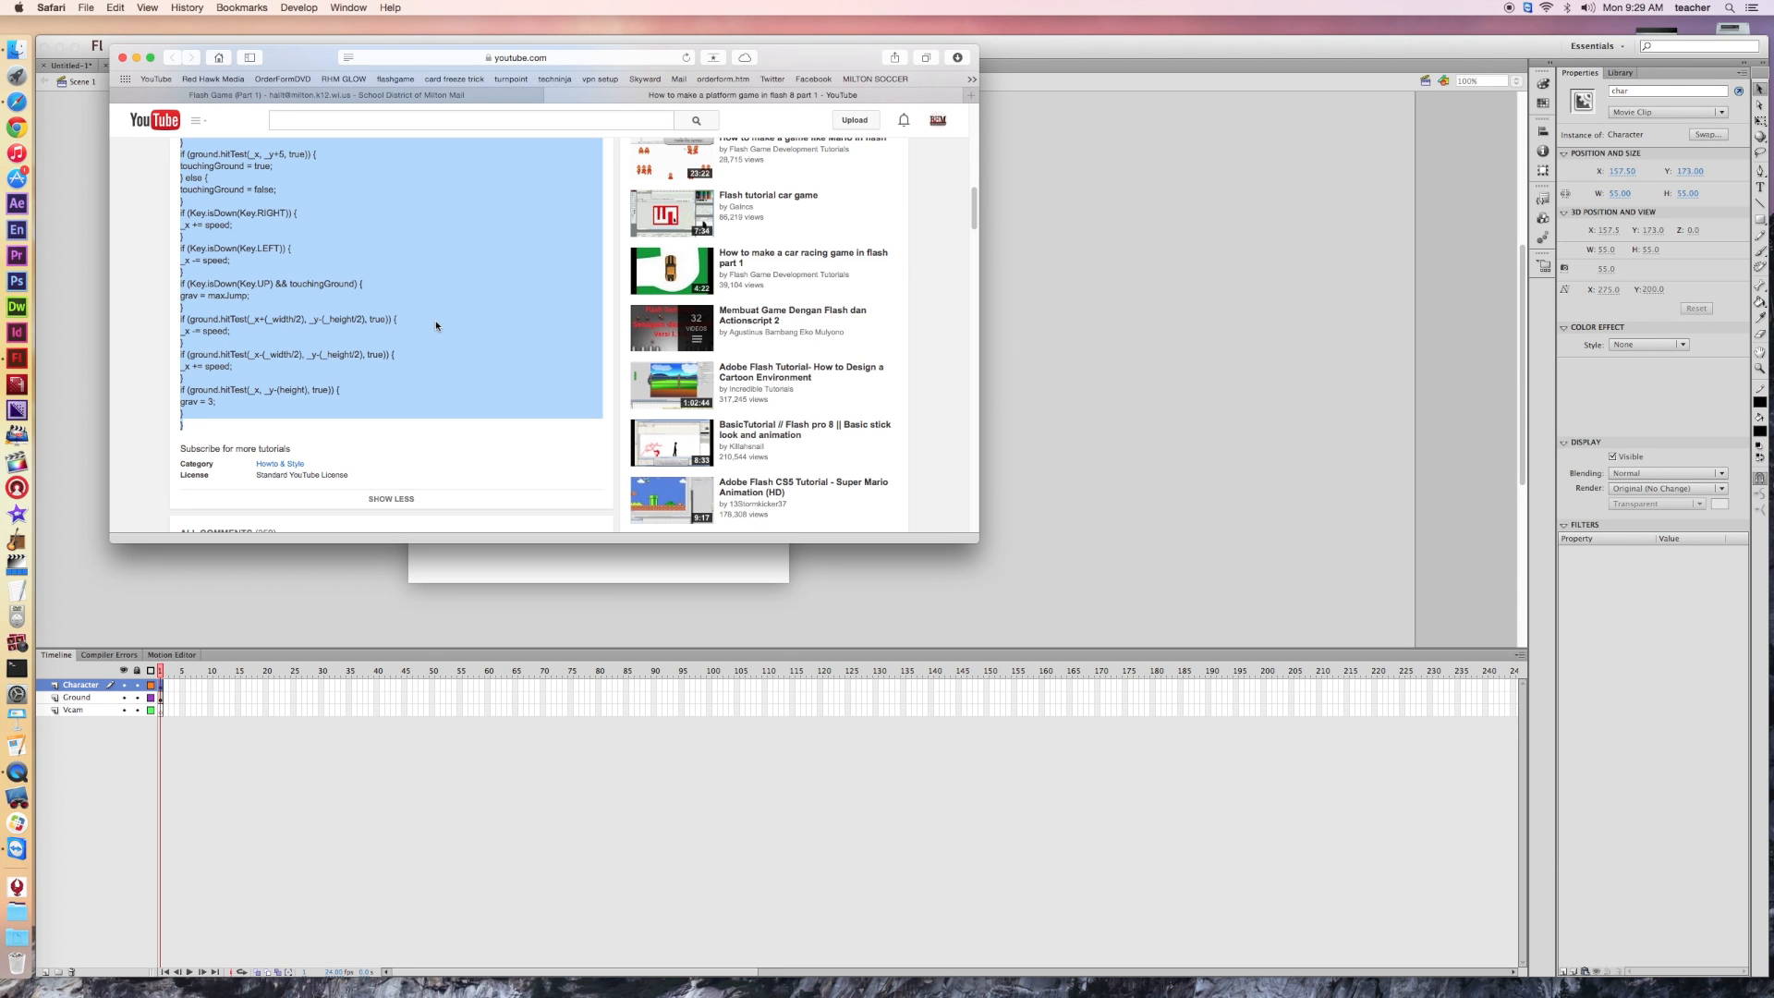
{"action": "scroll", "coordinate": [437, 325], "scroll_direction": "up", "scroll_amount": 10}
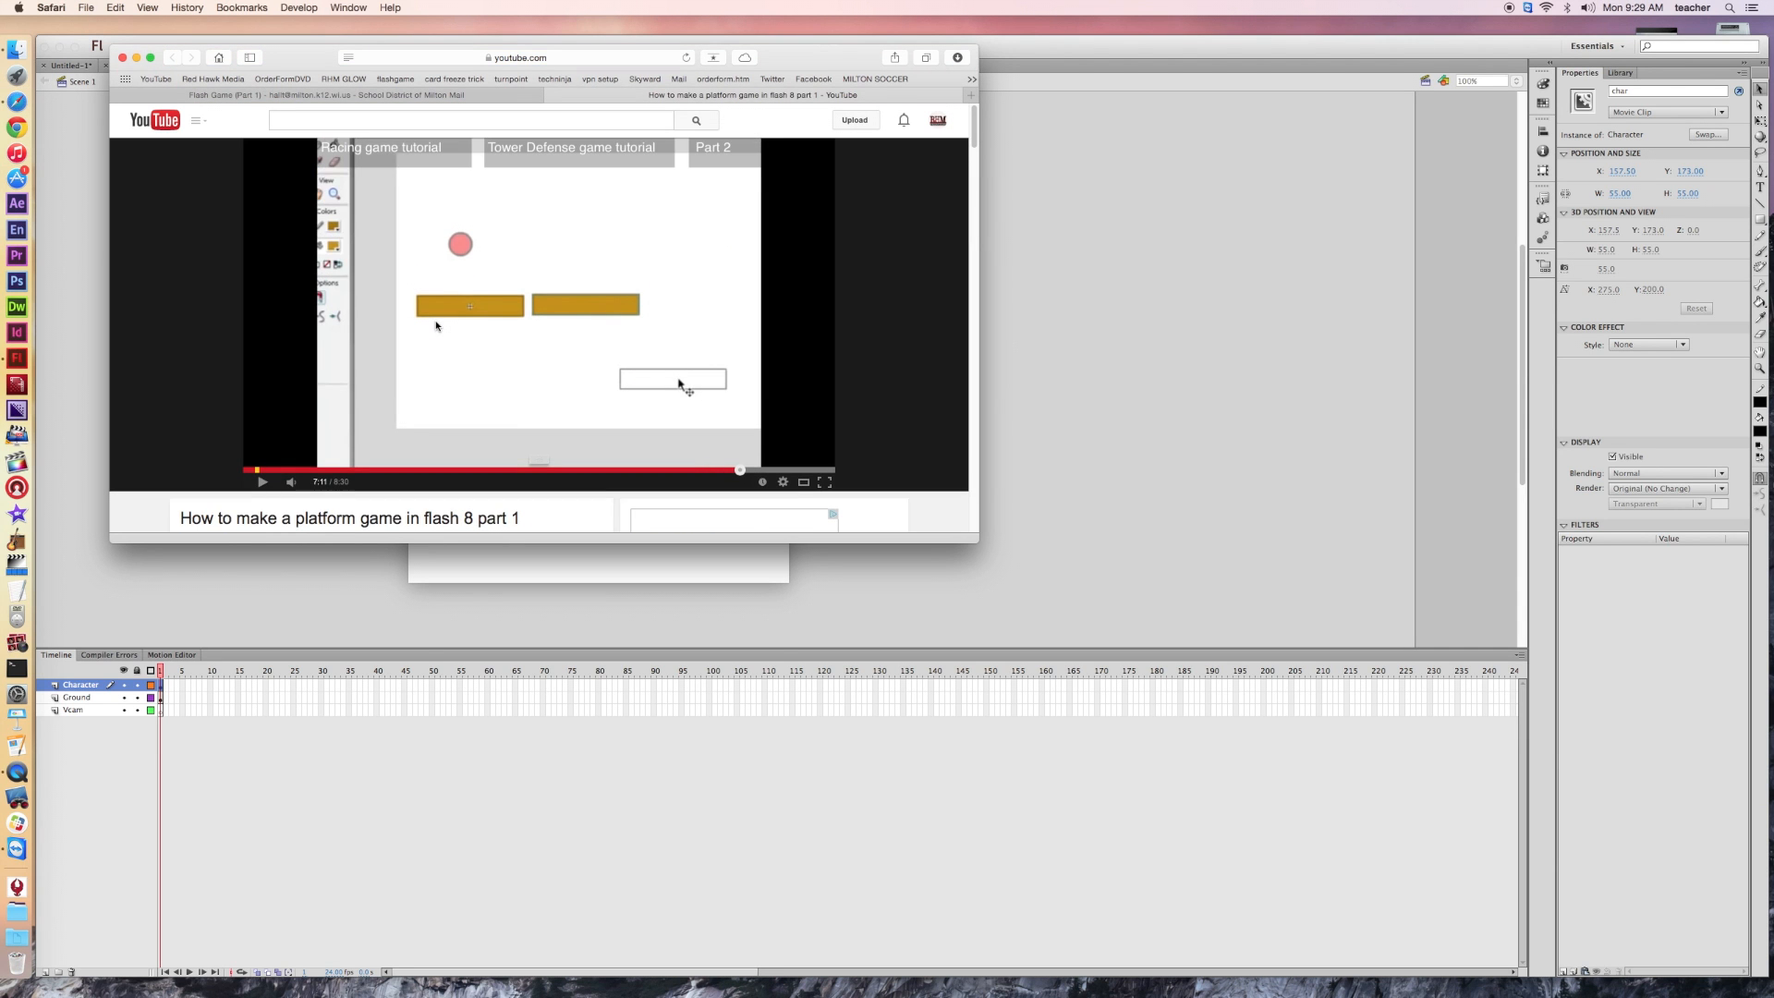
{"action": "scroll", "coordinate": [437, 325], "scroll_direction": "down", "scroll_amount": 3}
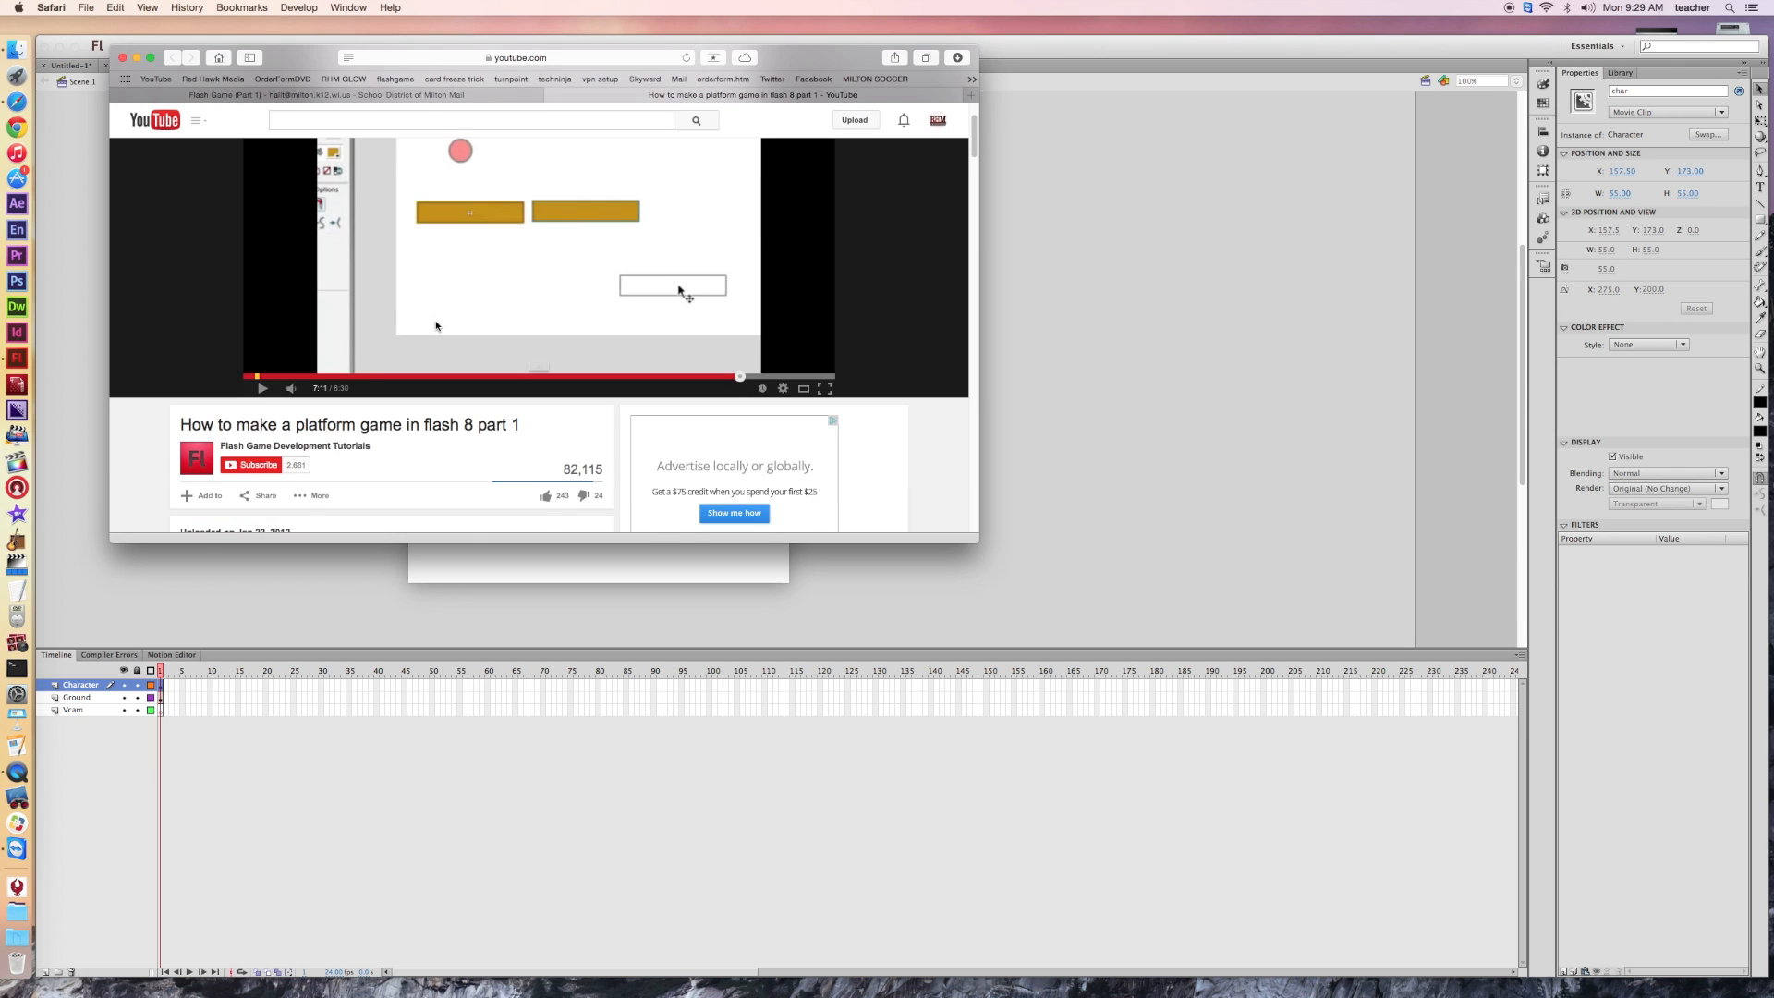
{"action": "scroll", "coordinate": [436, 325], "scroll_direction": "up", "scroll_amount": 1}
{"action": "scroll", "coordinate": [436, 324], "scroll_direction": "up", "scroll_amount": 2}
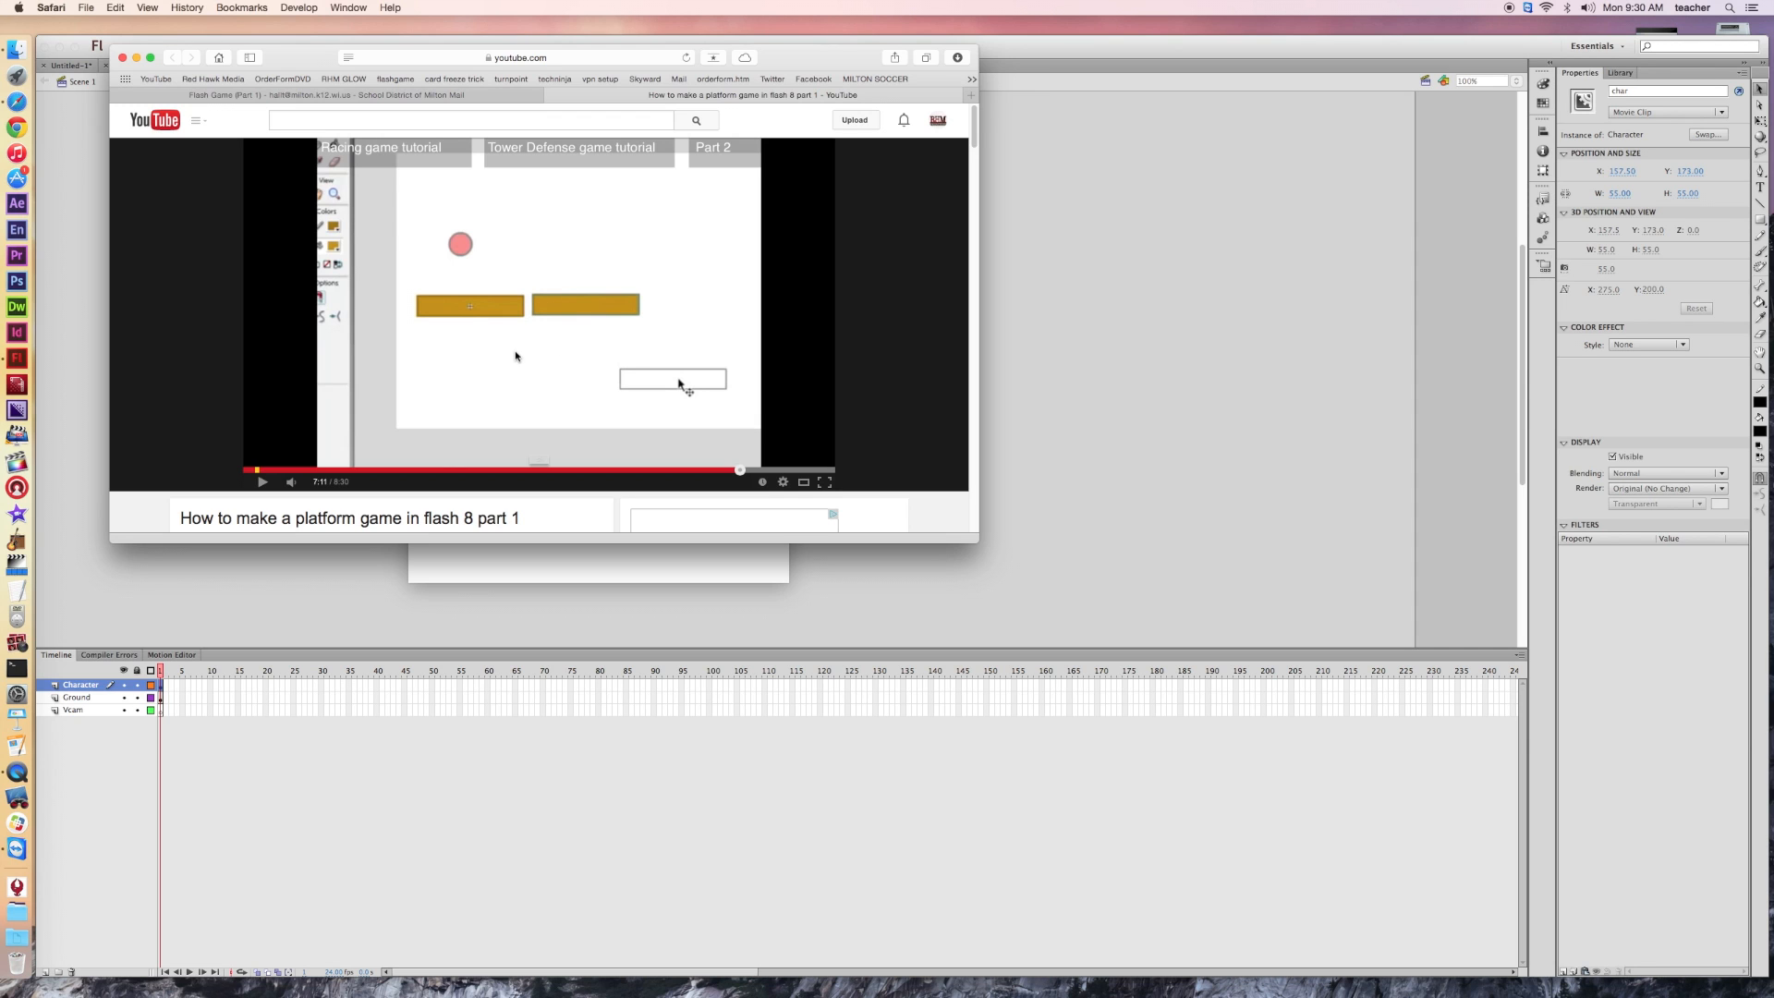
{"action": "scroll", "coordinate": [514, 363], "scroll_direction": "down", "scroll_amount": 10}
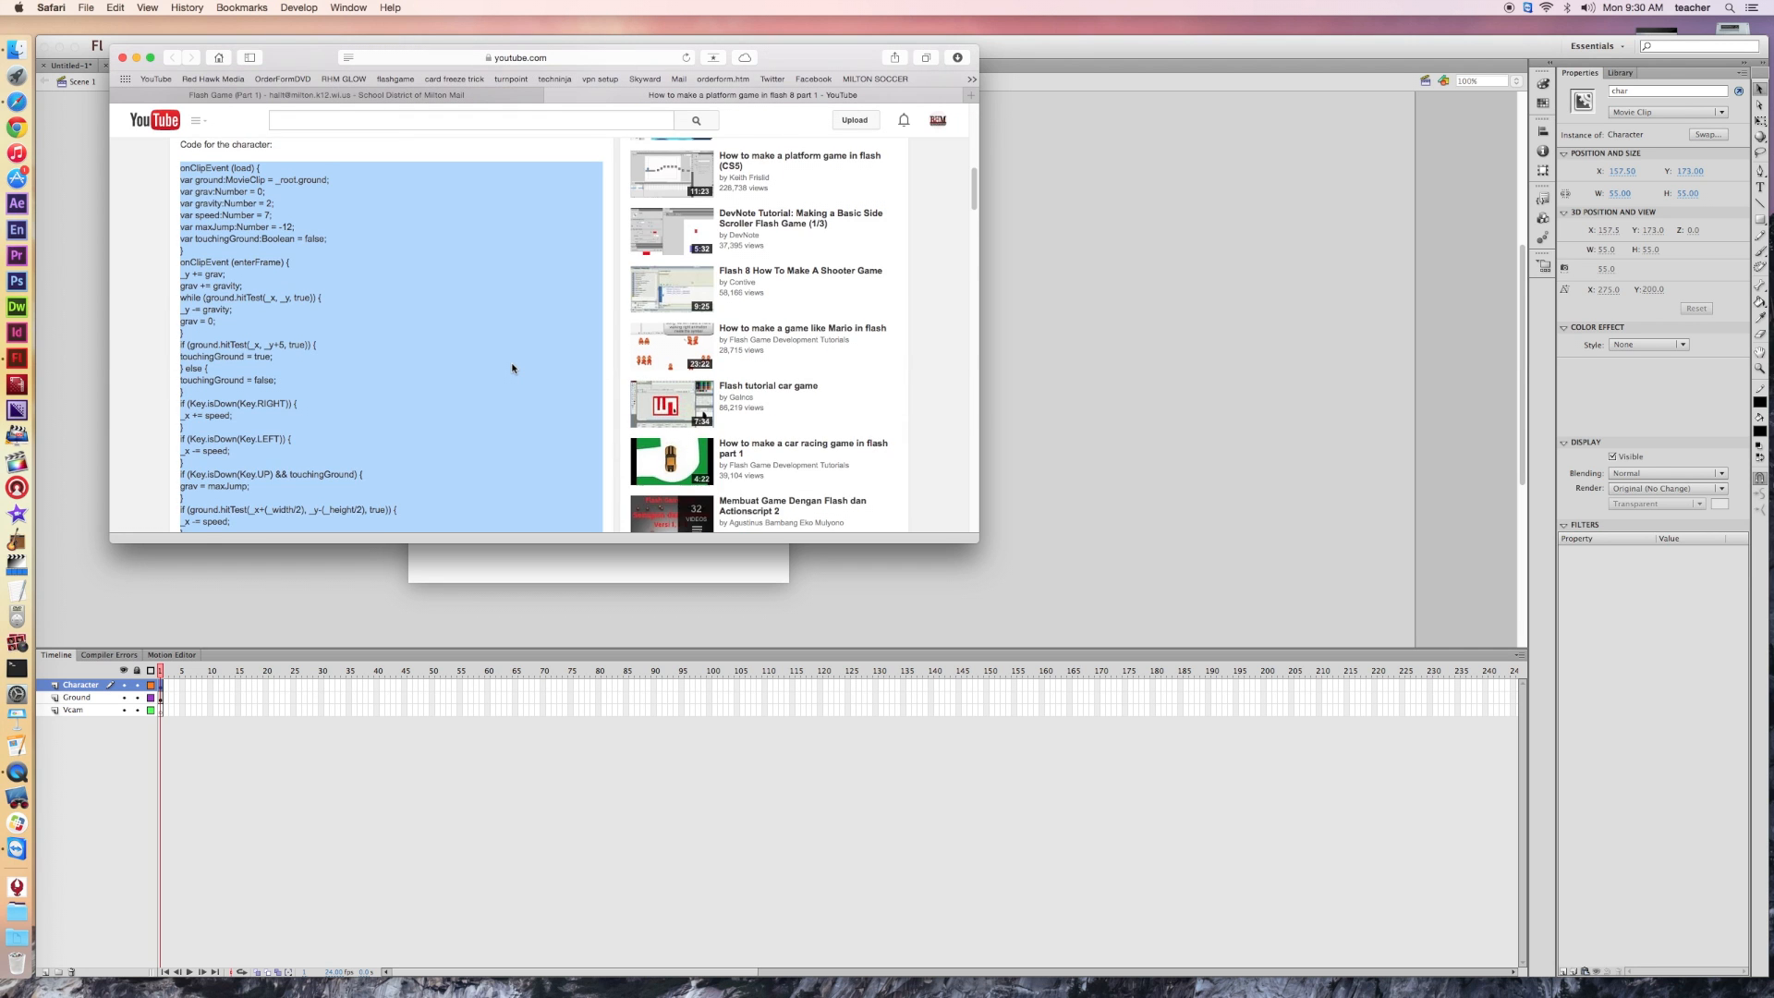
{"action": "scroll", "coordinate": [514, 367], "scroll_direction": "up", "scroll_amount": 10}
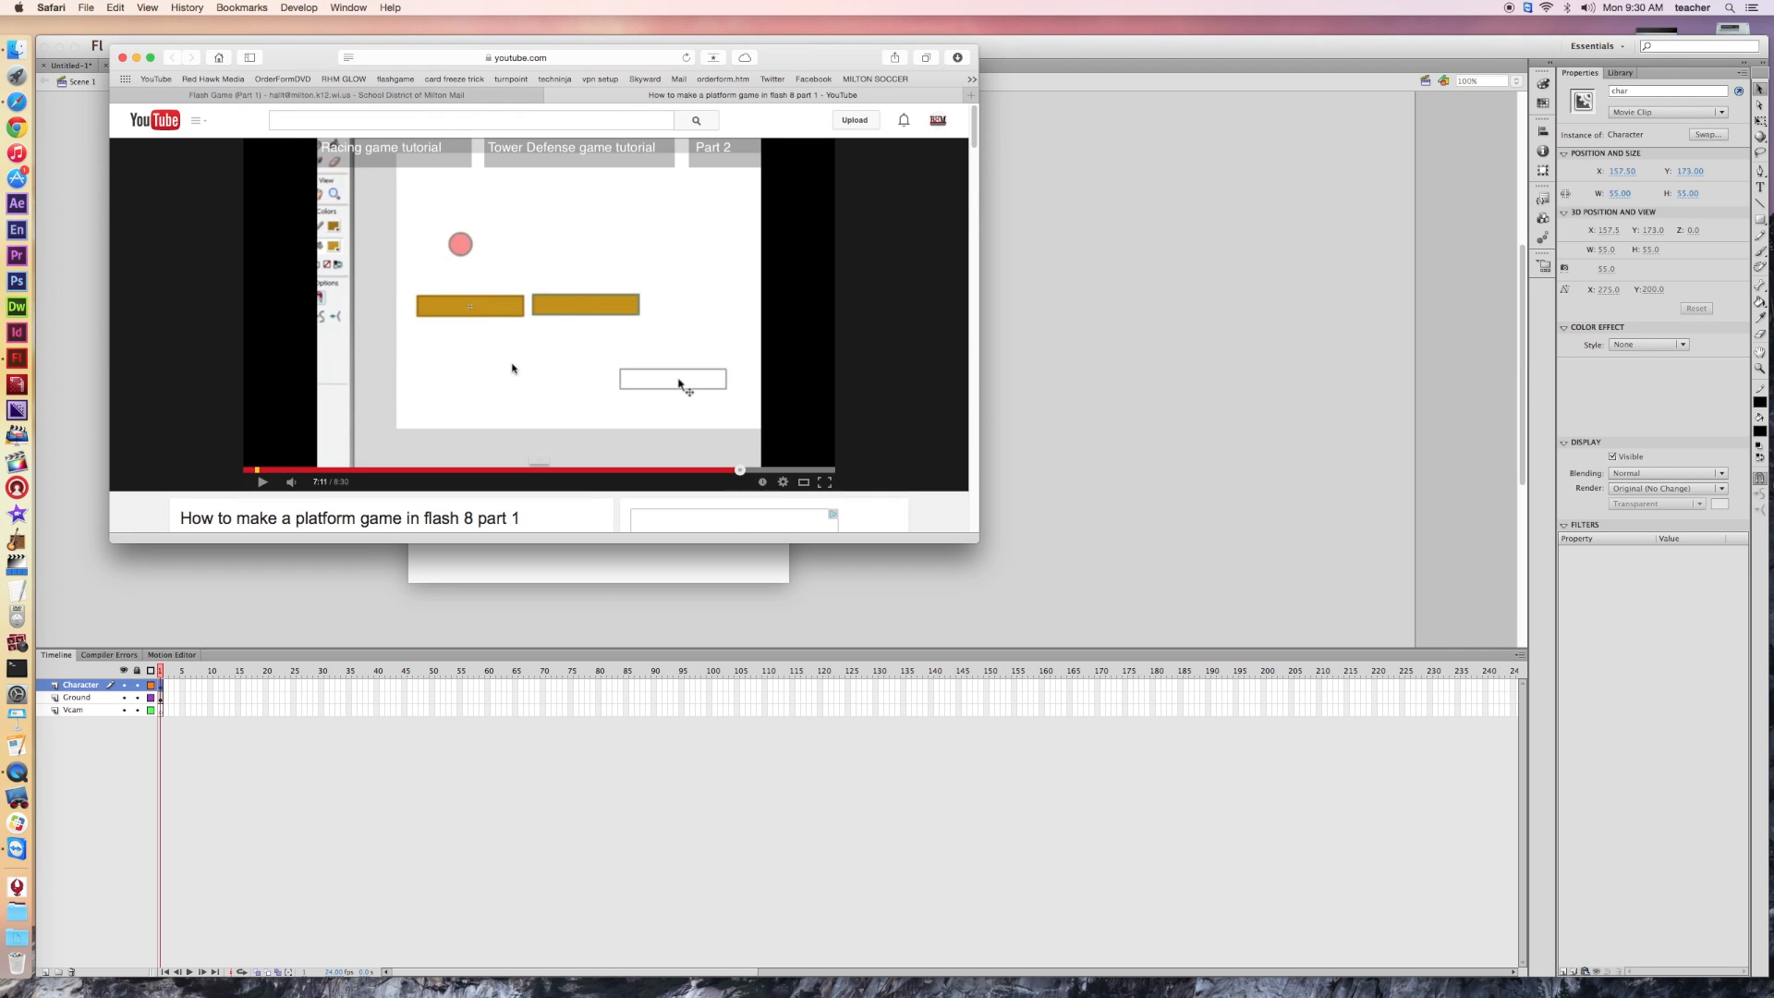
{"action": "scroll", "coordinate": [554, 362], "scroll_direction": "down", "scroll_amount": 1}
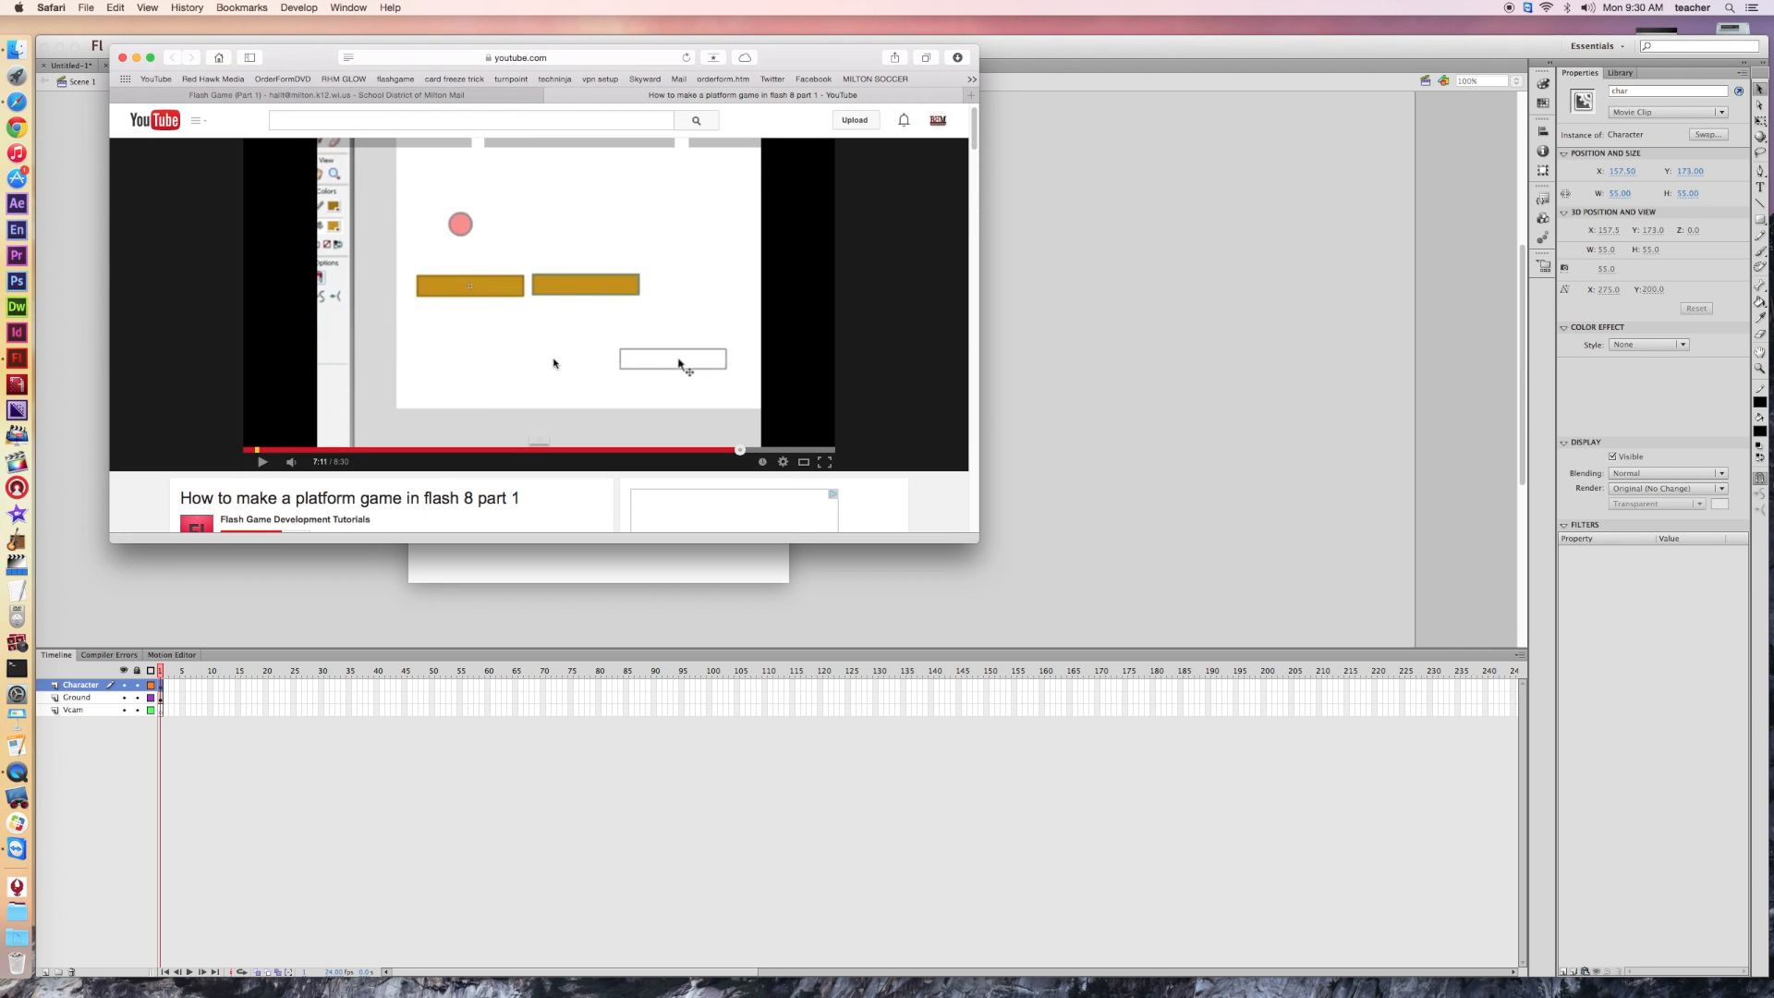
{"action": "scroll", "coordinate": [555, 363], "scroll_direction": "up", "scroll_amount": 1}
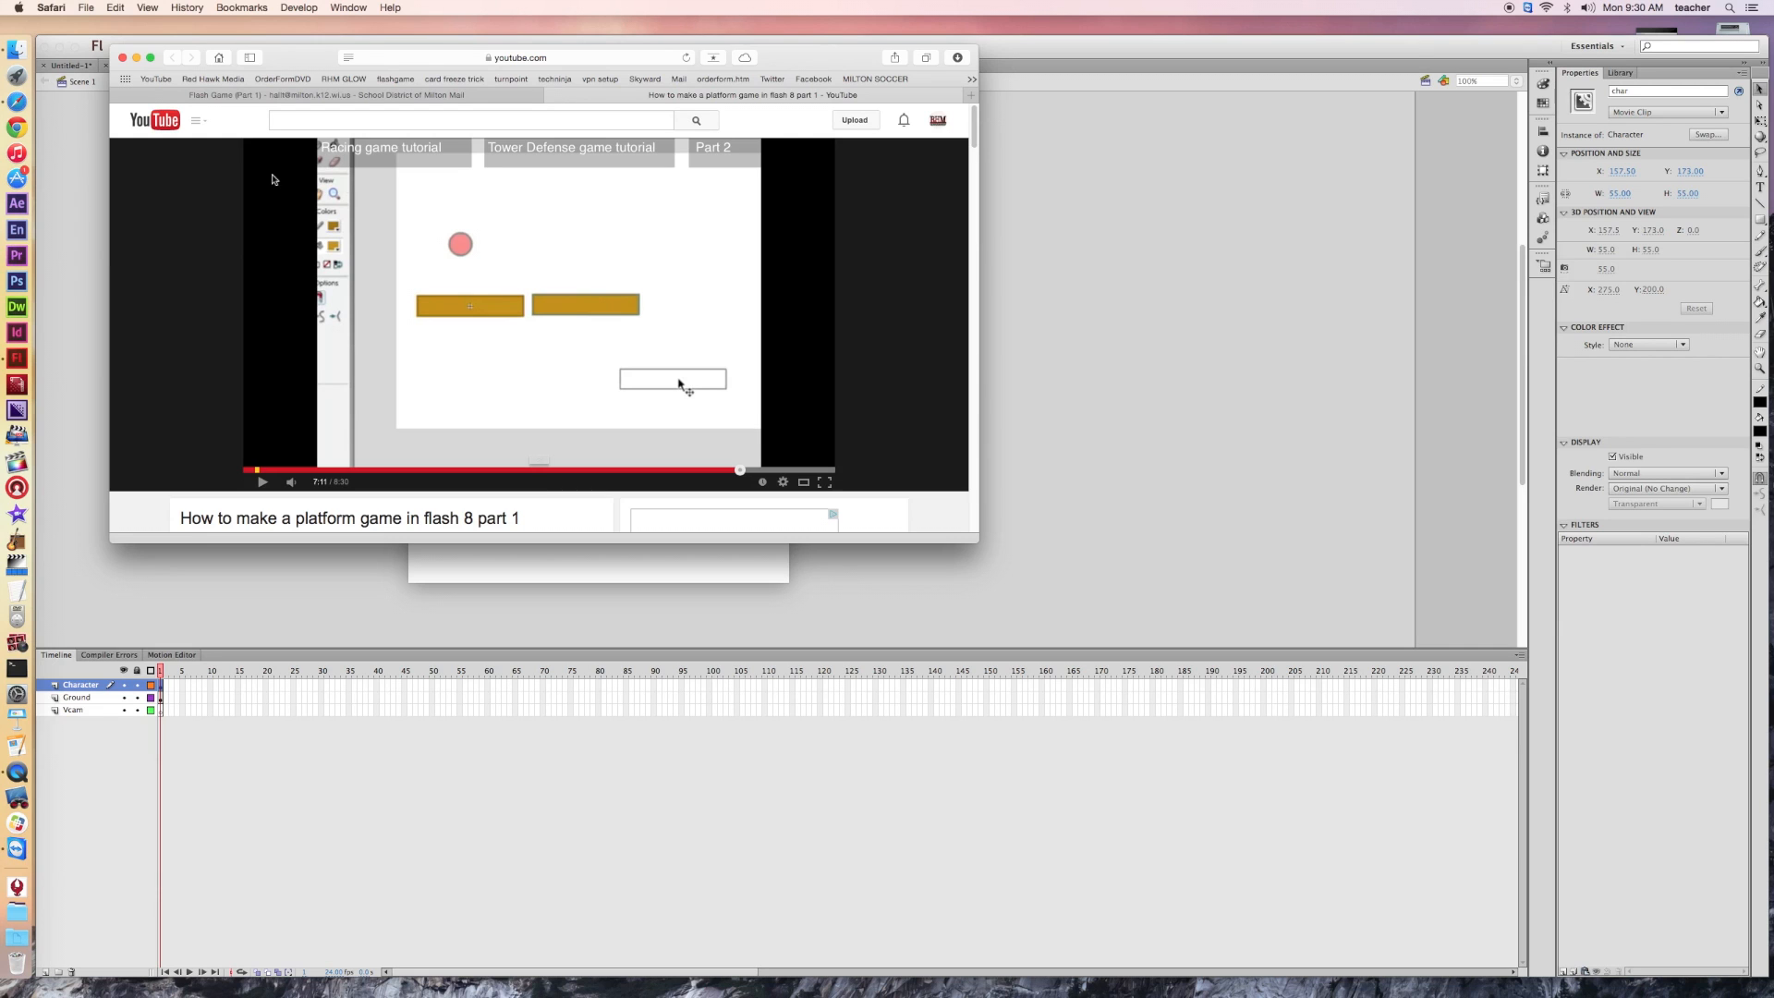
{"action": "left_click", "coordinate": [848, 651]}
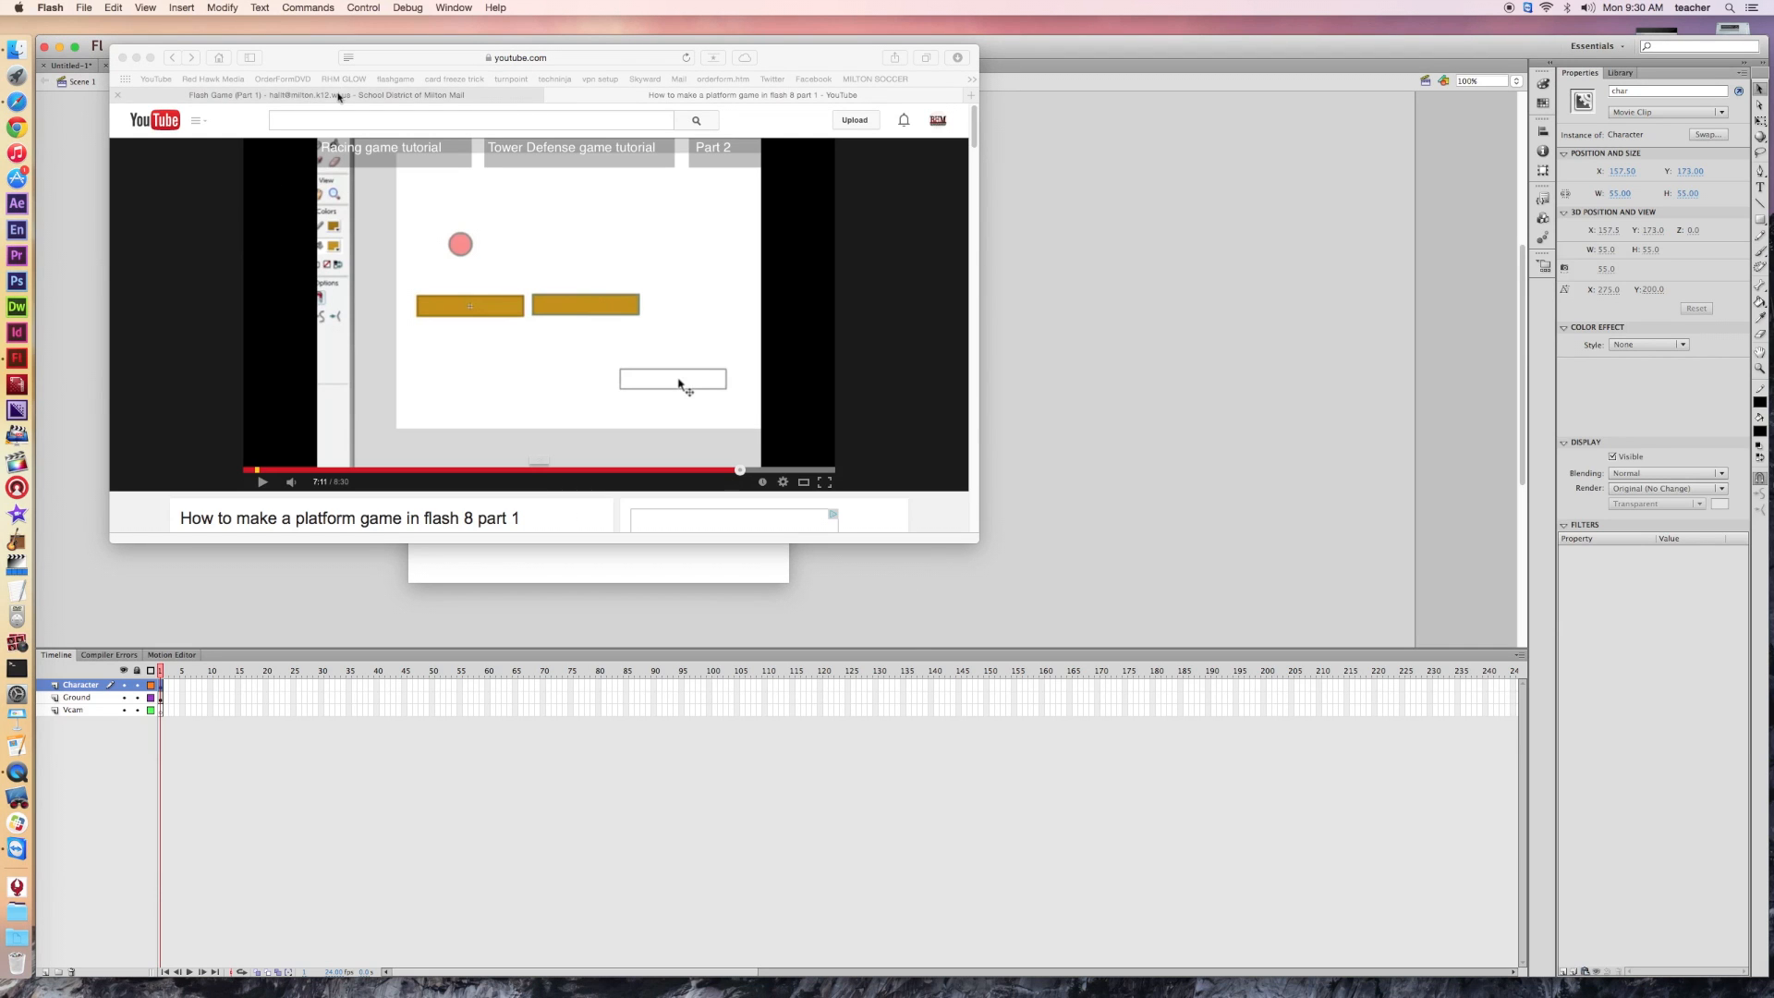
{"action": "left_click", "coordinate": [137, 59]}
- Play the finished sample game by moving the red ball left and right and jumping on the platform, and close the test window
{"action": "left_click", "coordinate": [610, 296]}
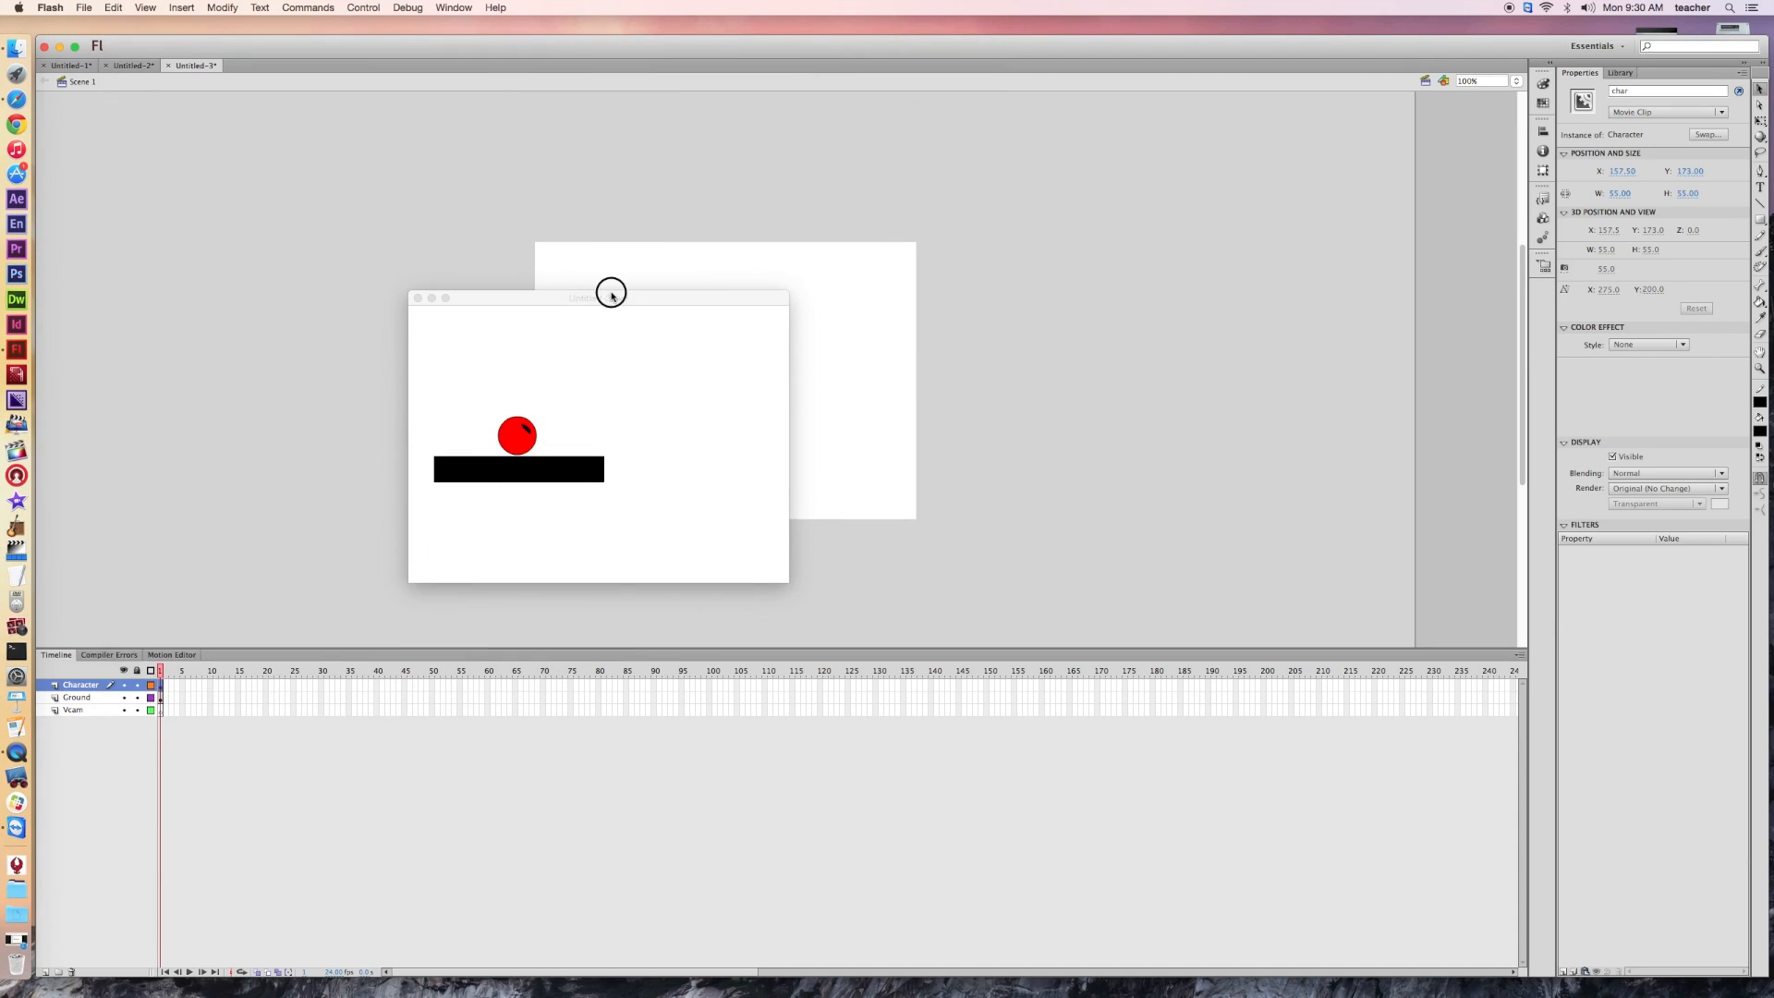
{"action": "key", "text": "Up"}
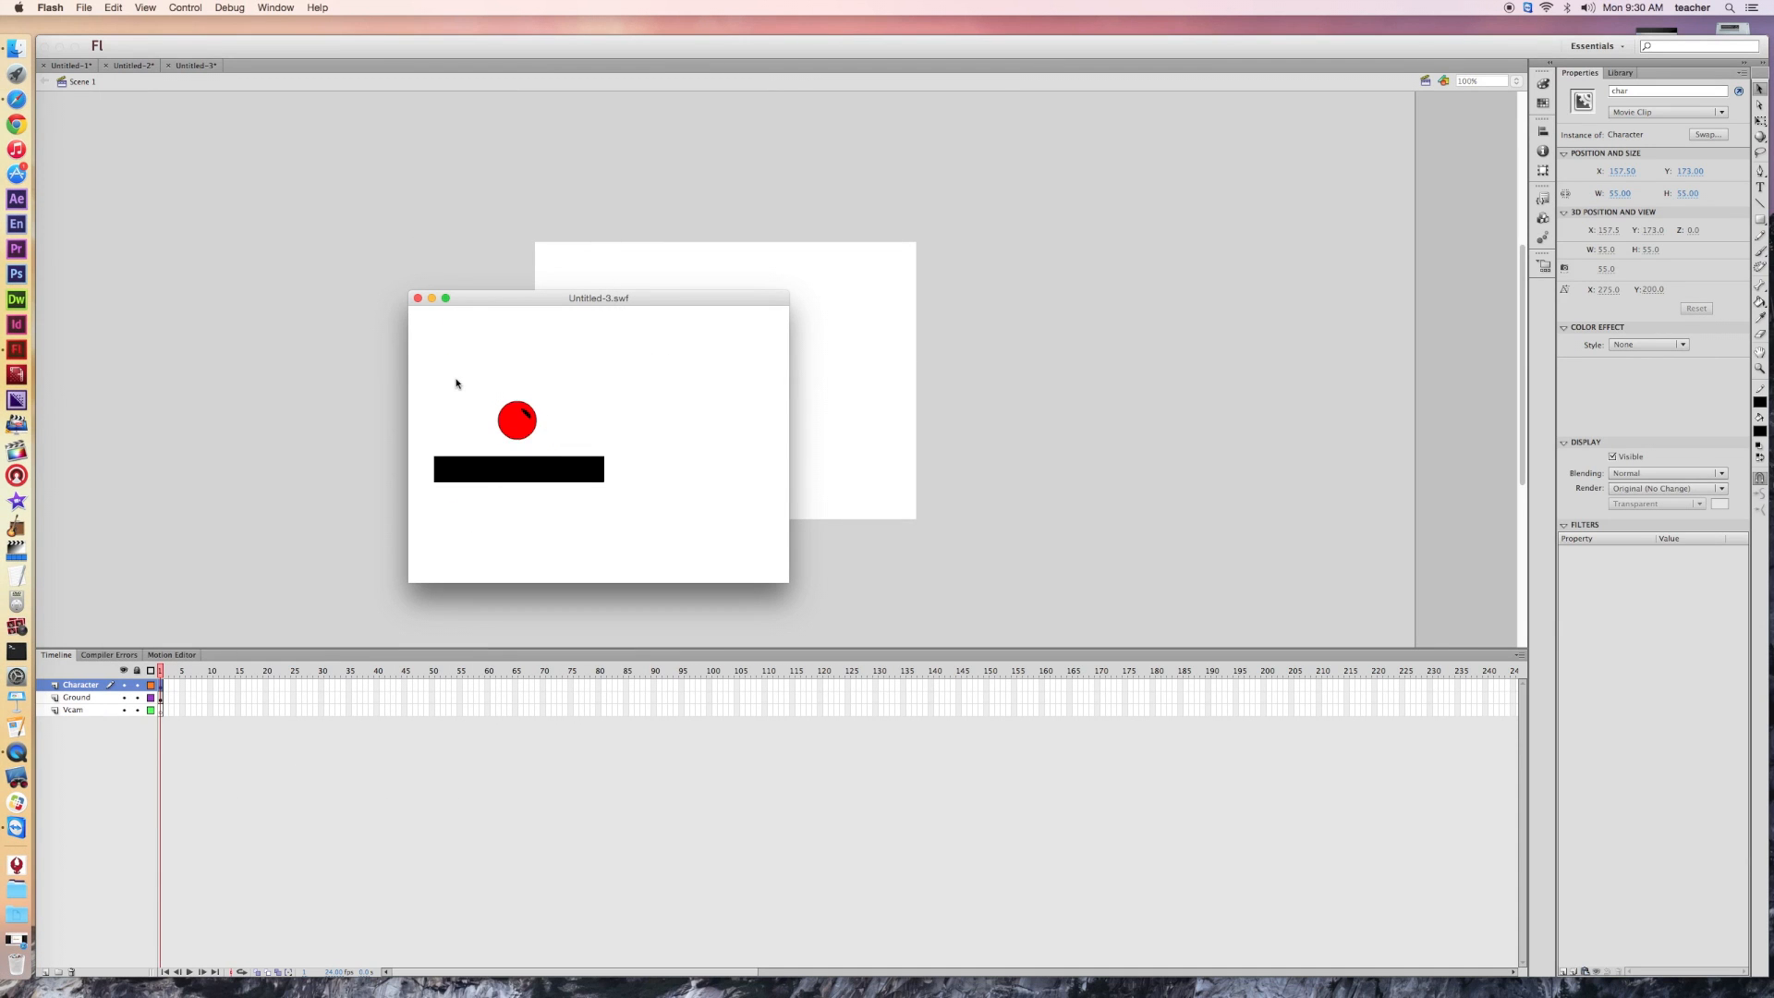
{"action": "key", "text": "Left"}
{"action": "key", "text": "Right"}
{"action": "key", "text": "Up"}
{"action": "key", "text": "Up"}
{"action": "key", "text": "Left"}
{"action": "key", "text": "Right"}
{"action": "key", "text": "Left"}
{"action": "key", "text": "Up"}
{"action": "key", "text": "Up"}
{"action": "key", "text": "Right"}
{"action": "key", "text": "Up"}
{"action": "key", "text": "Up"}
{"action": "key", "text": "Right"}
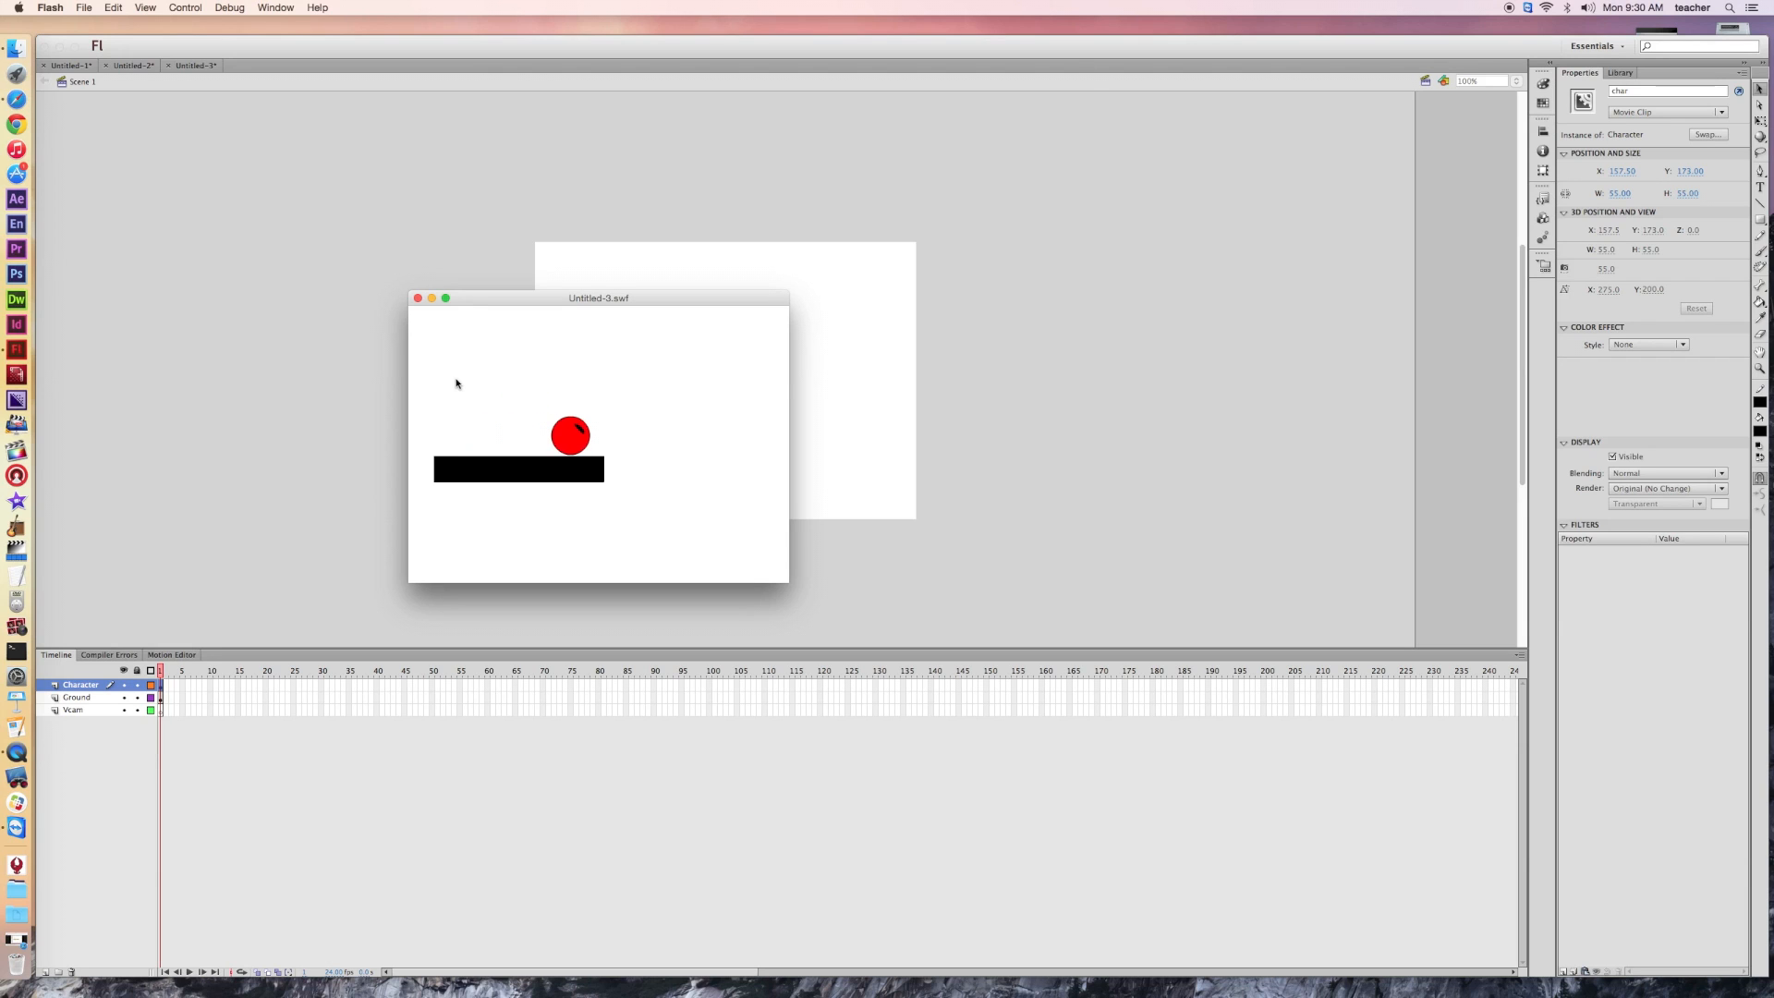
{"action": "key", "text": "Up"}
{"action": "key", "text": "Left"}
{"action": "key", "text": "Right"}
{"action": "left_click", "coordinate": [417, 299]}
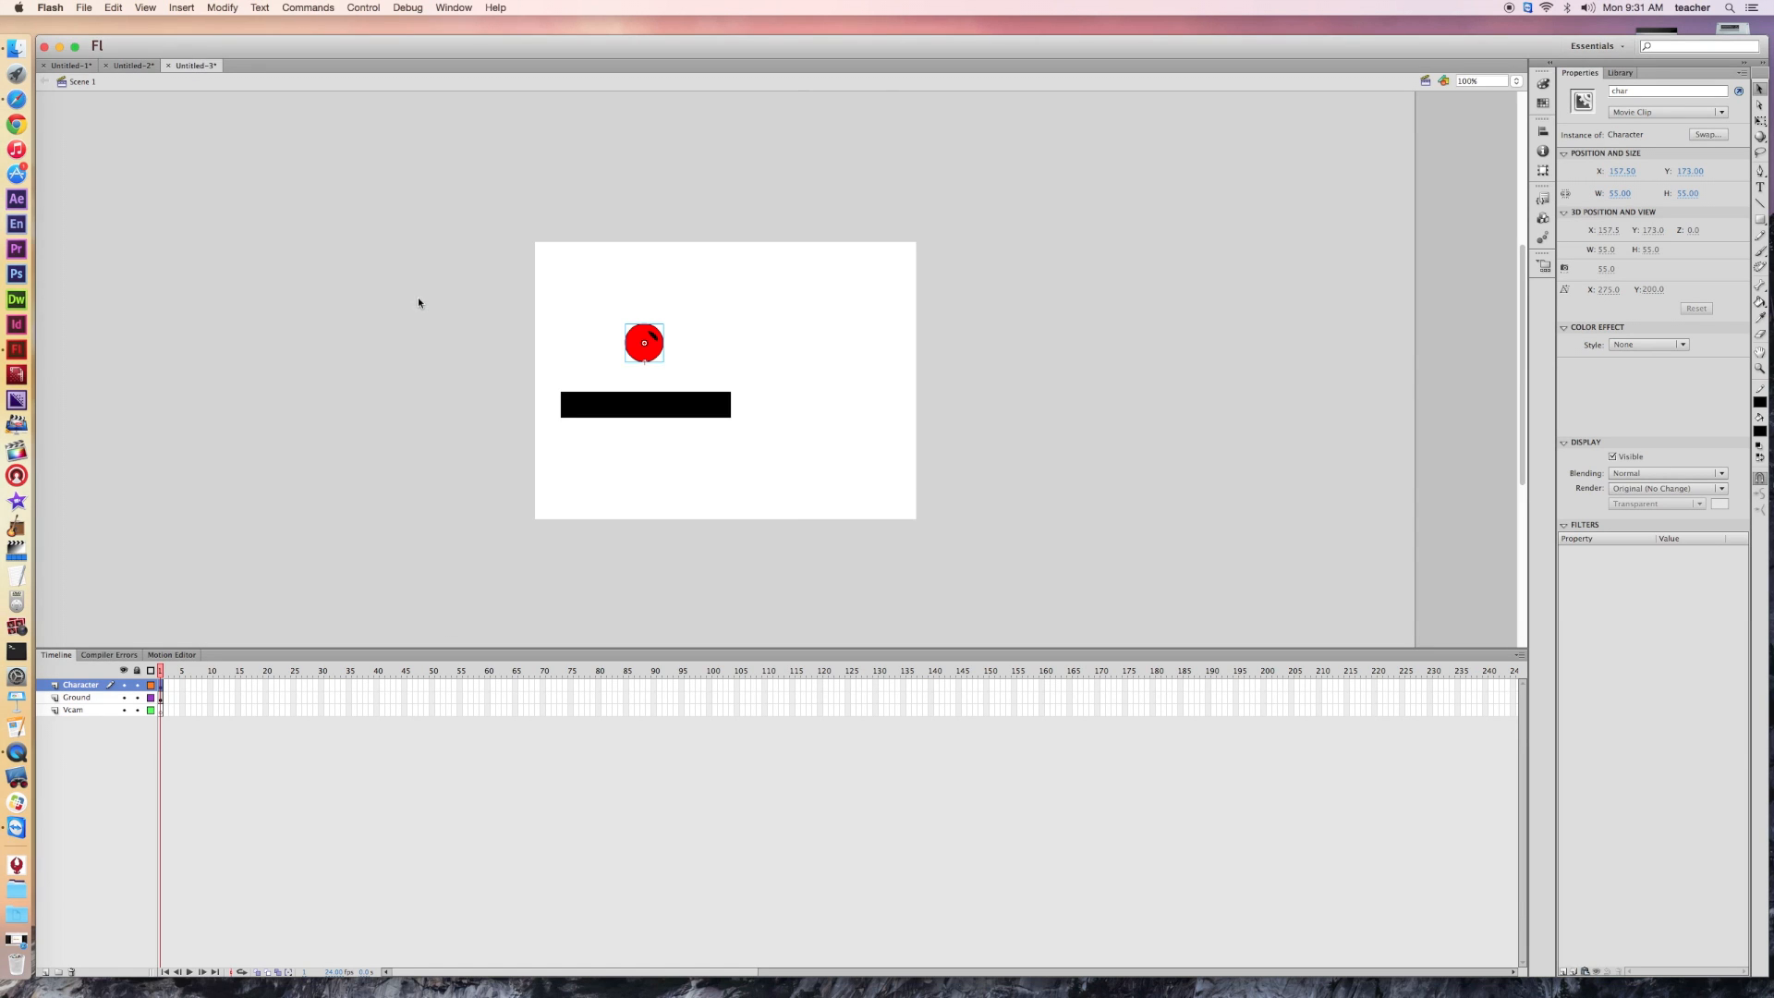
- Create a new ActionScript 2.0 document with a 960 by 540 px stage
{"action": "left_click", "coordinate": [89, 10]}
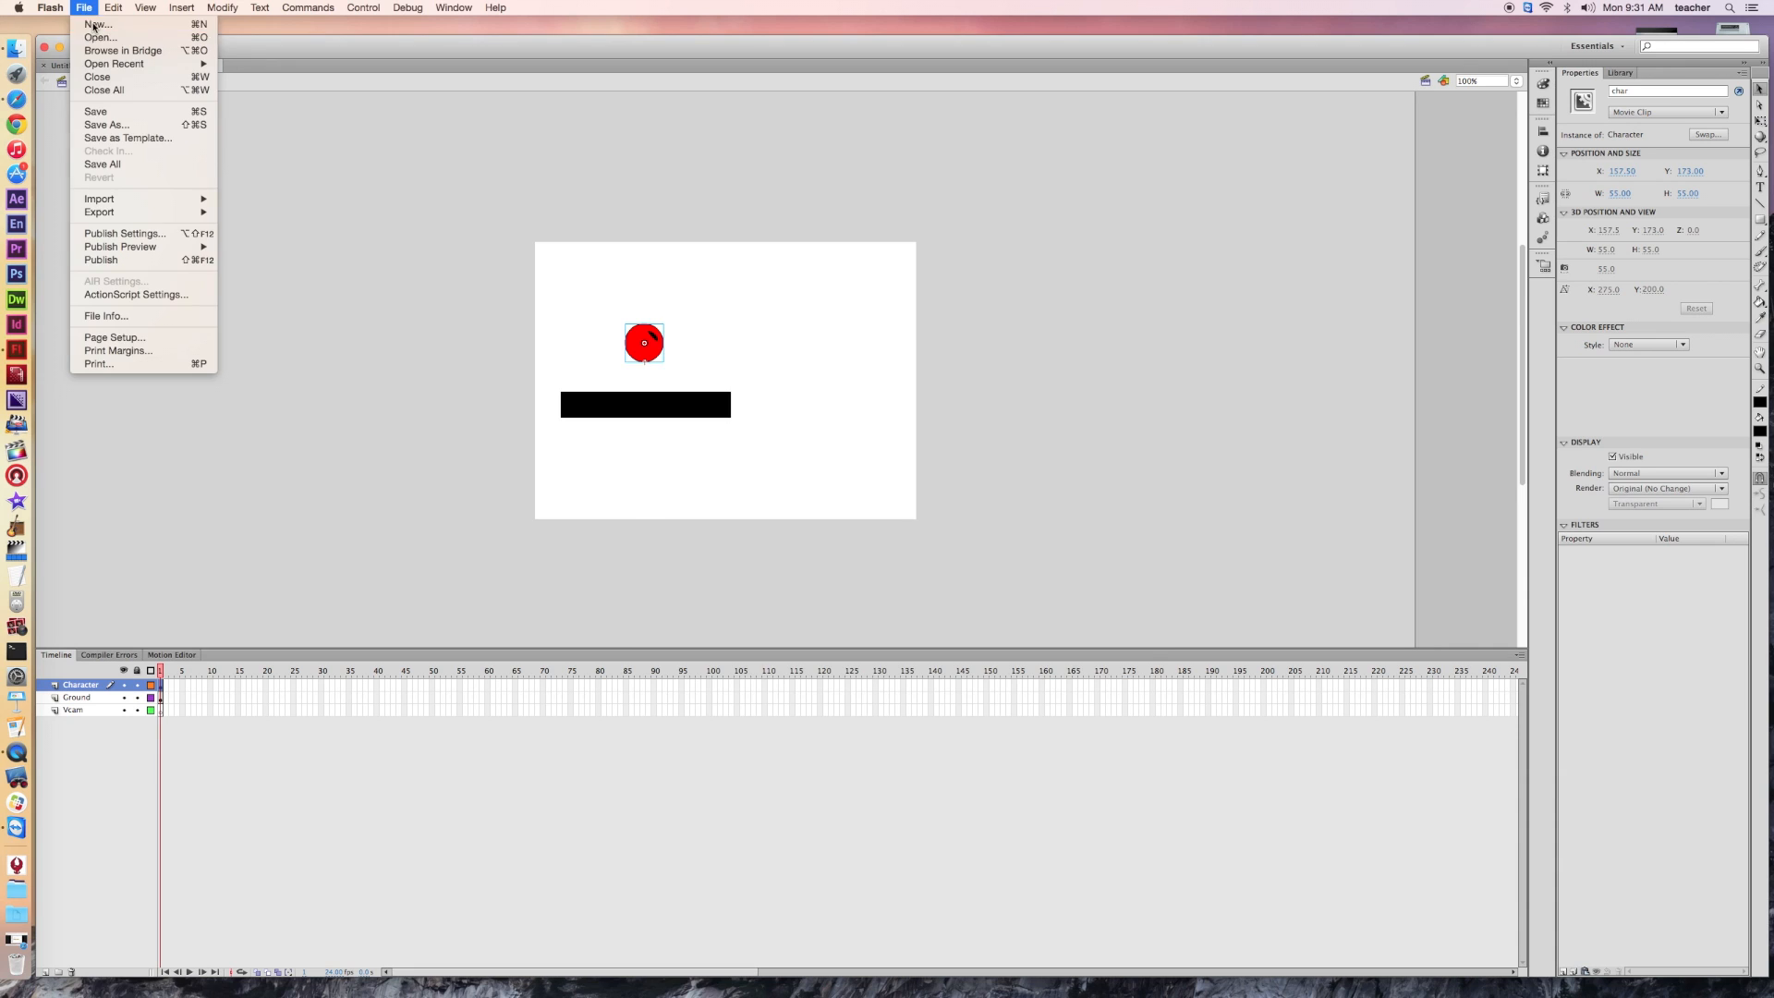
{"action": "left_click", "coordinate": [94, 25]}
{"action": "left_click_drag", "start_coordinate": [779, 339], "coordinate": [445, 323]}
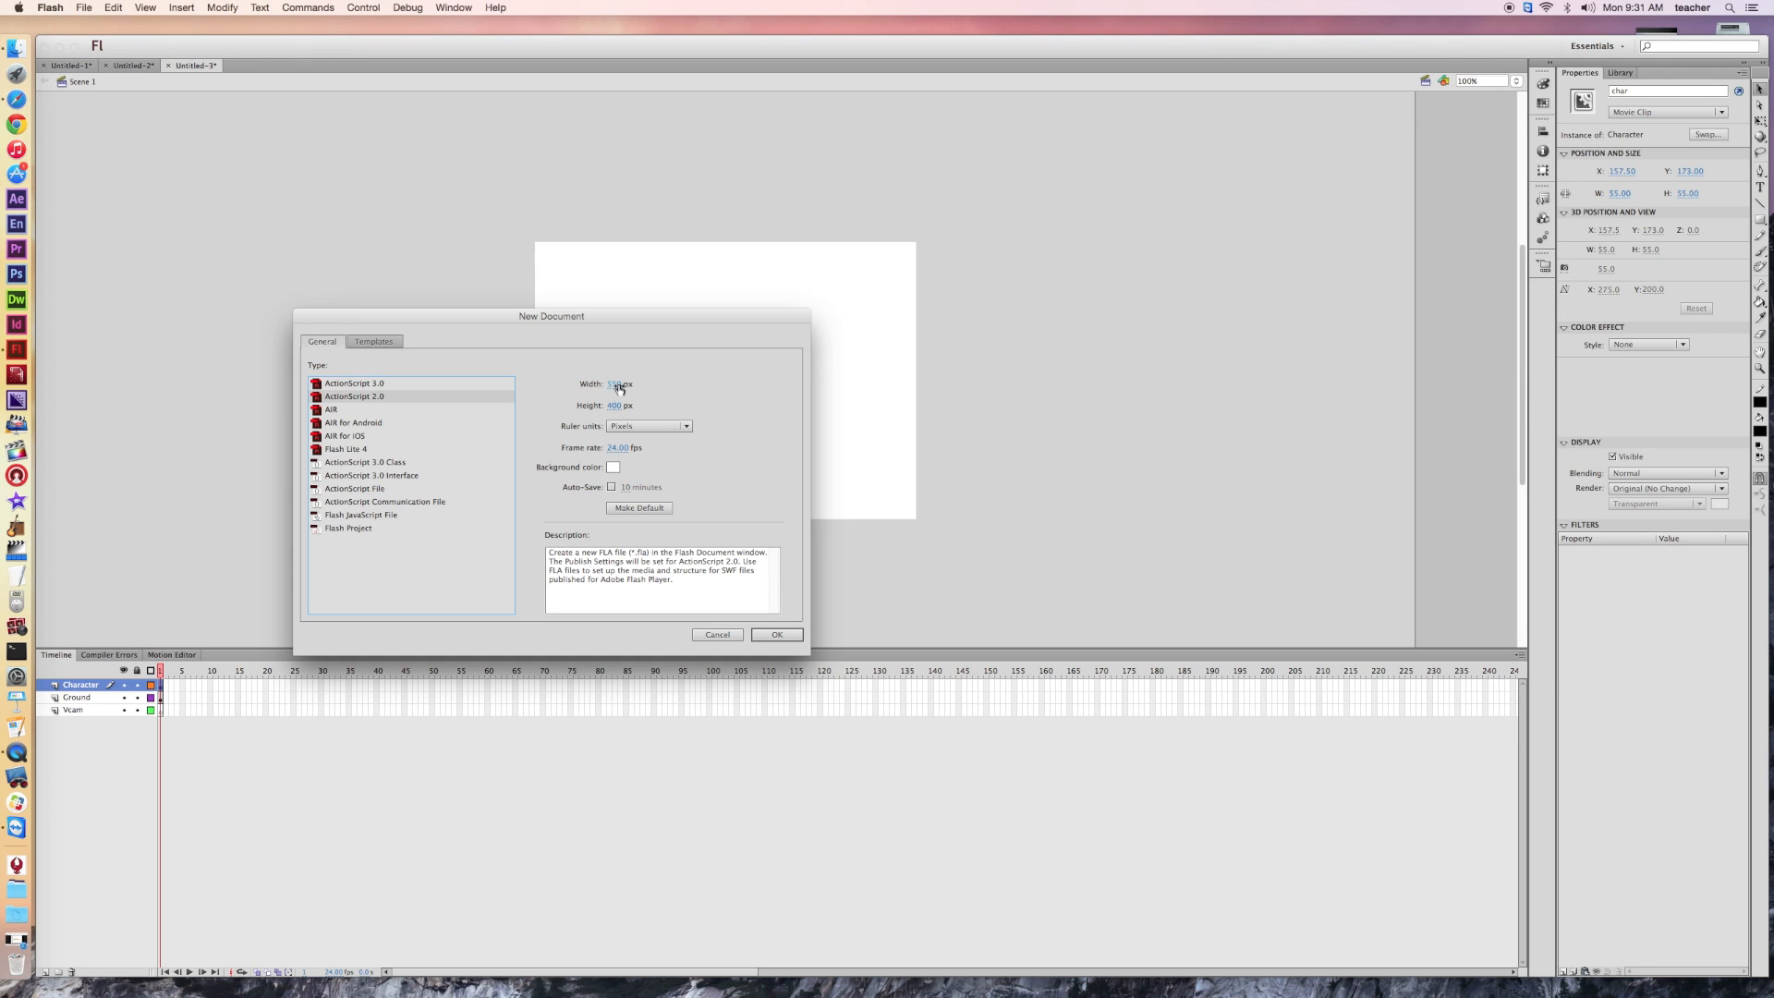
{"action": "left_click_drag", "start_coordinate": [611, 385], "coordinate": [717, 384]}
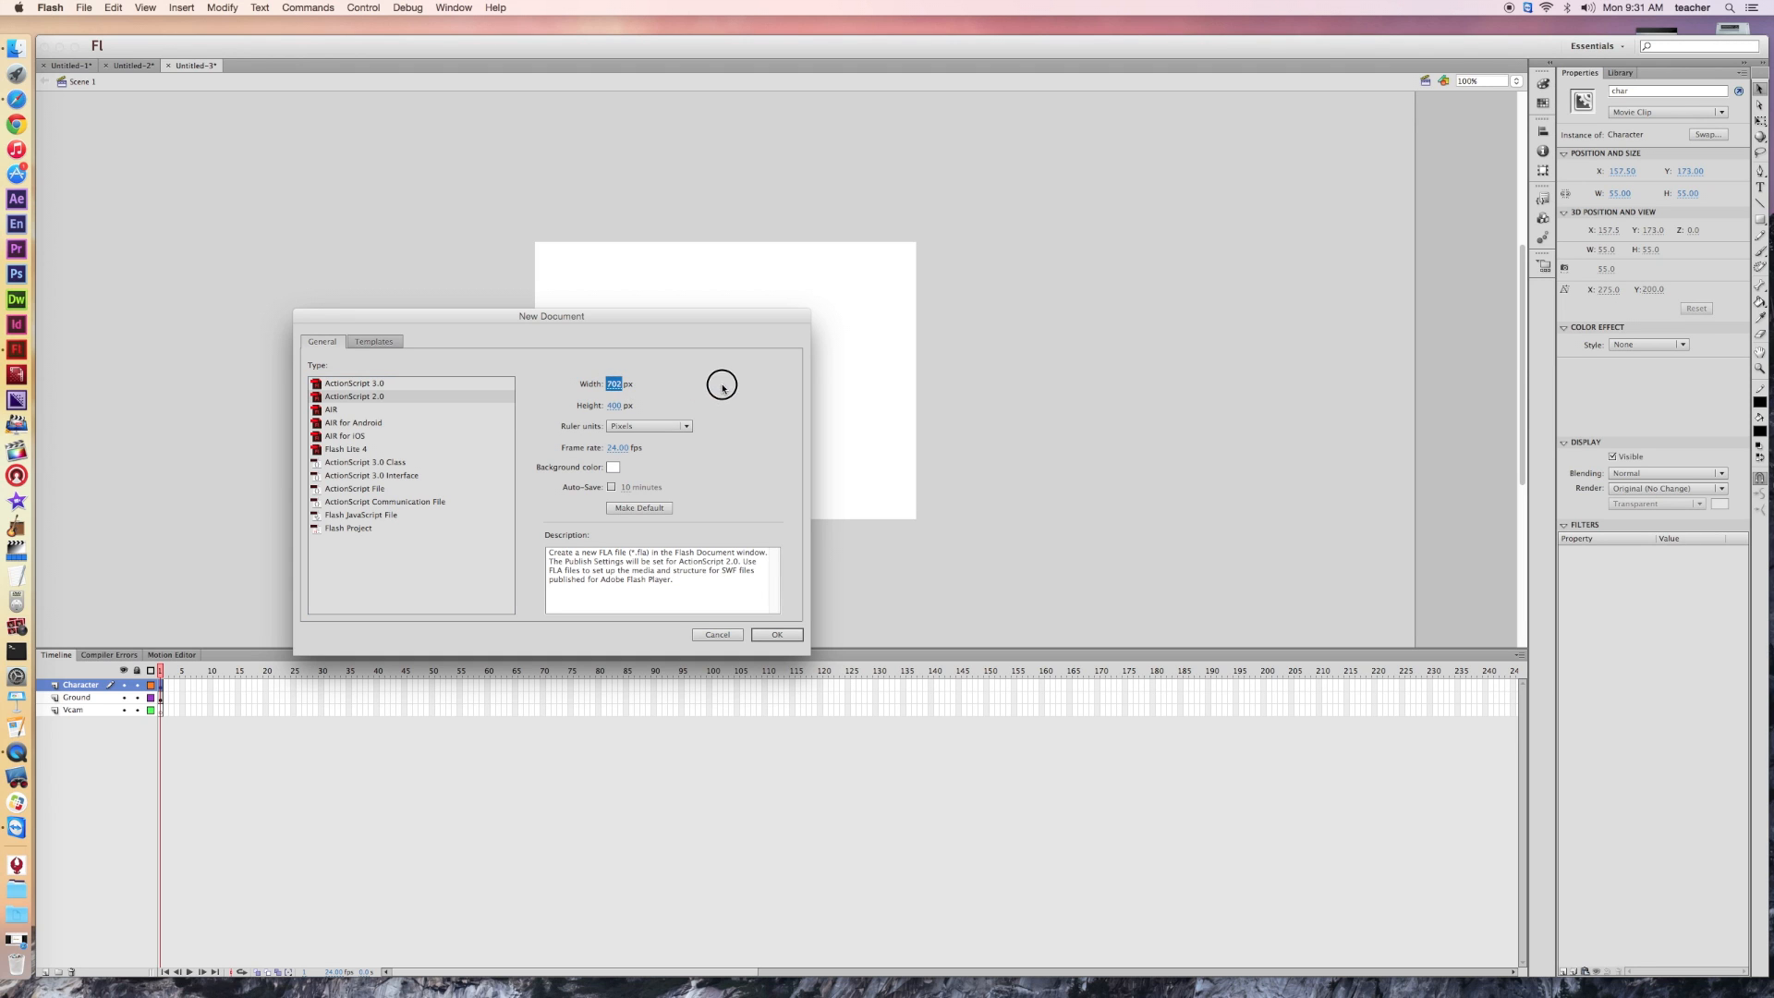
{"action": "left_click", "coordinate": [615, 386]}
{"action": "type", "text": "960"}
{"action": "key", "text": "Tab"}
{"action": "type", "text": "5"}
{"action": "left_click", "coordinate": [784, 639]}
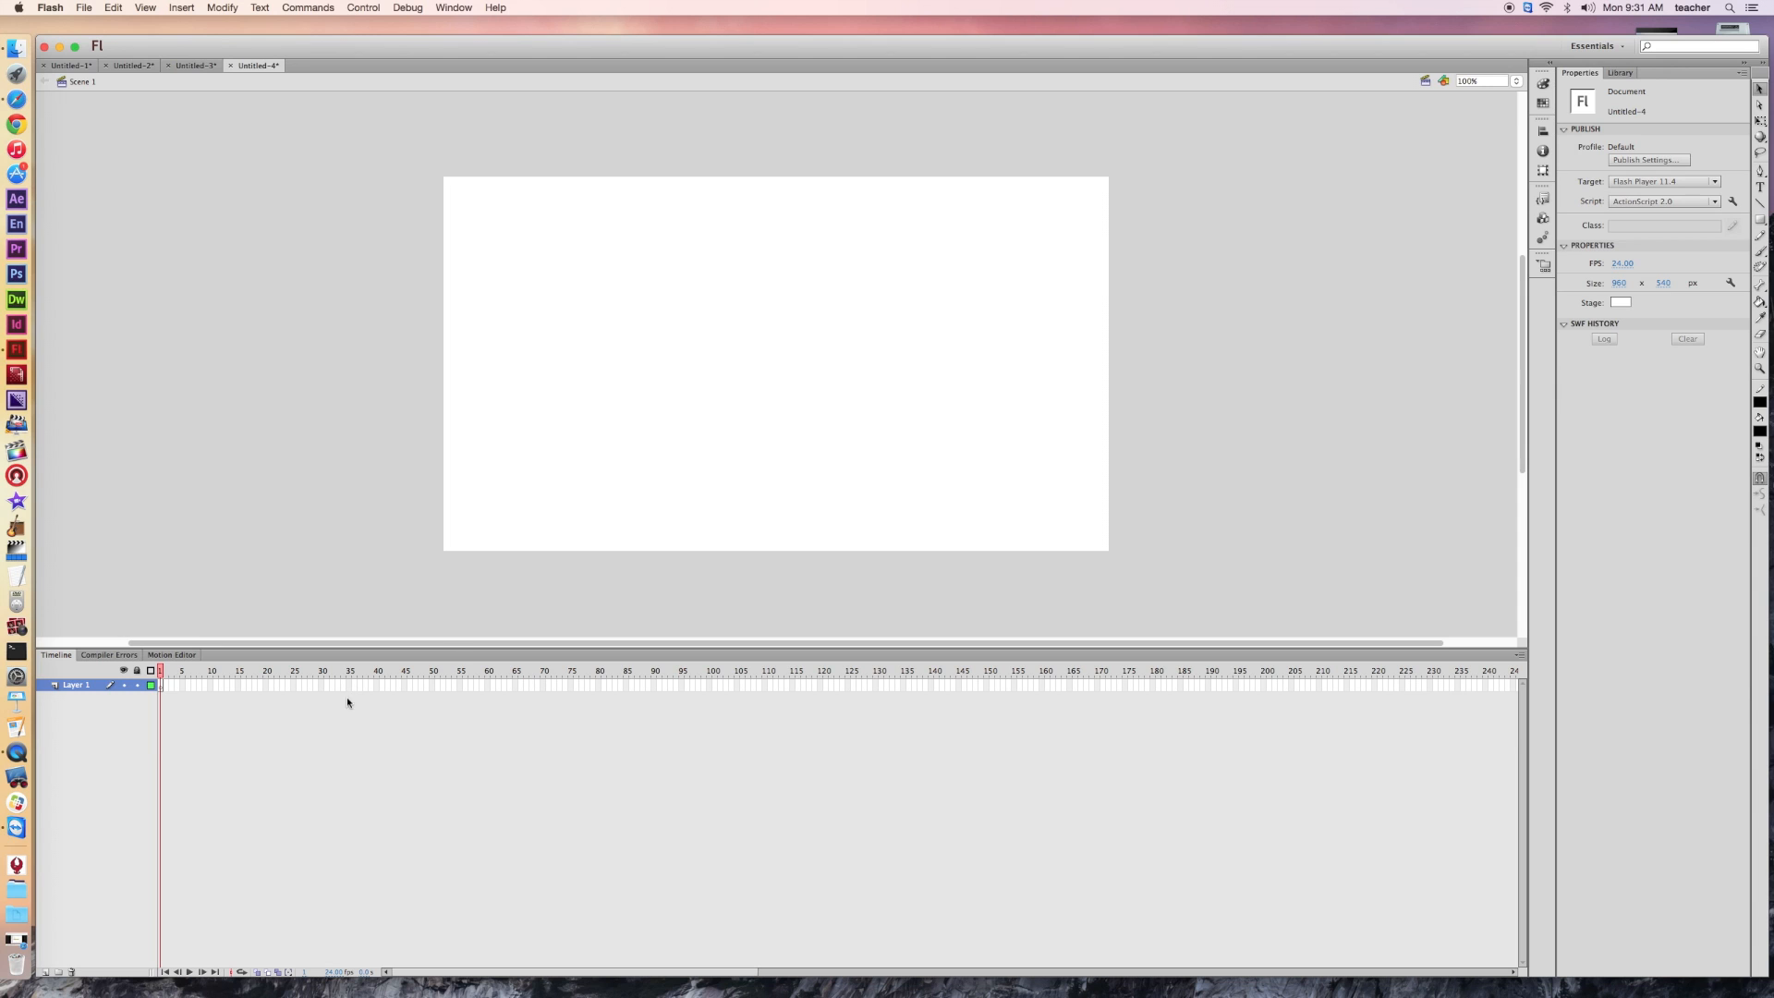
- Add two layers and name the three layers Vcam, Ground and Character from the lowest to the uppermost
{"action": "left_click", "coordinate": [46, 972]}
{"action": "left_click", "coordinate": [46, 972]}
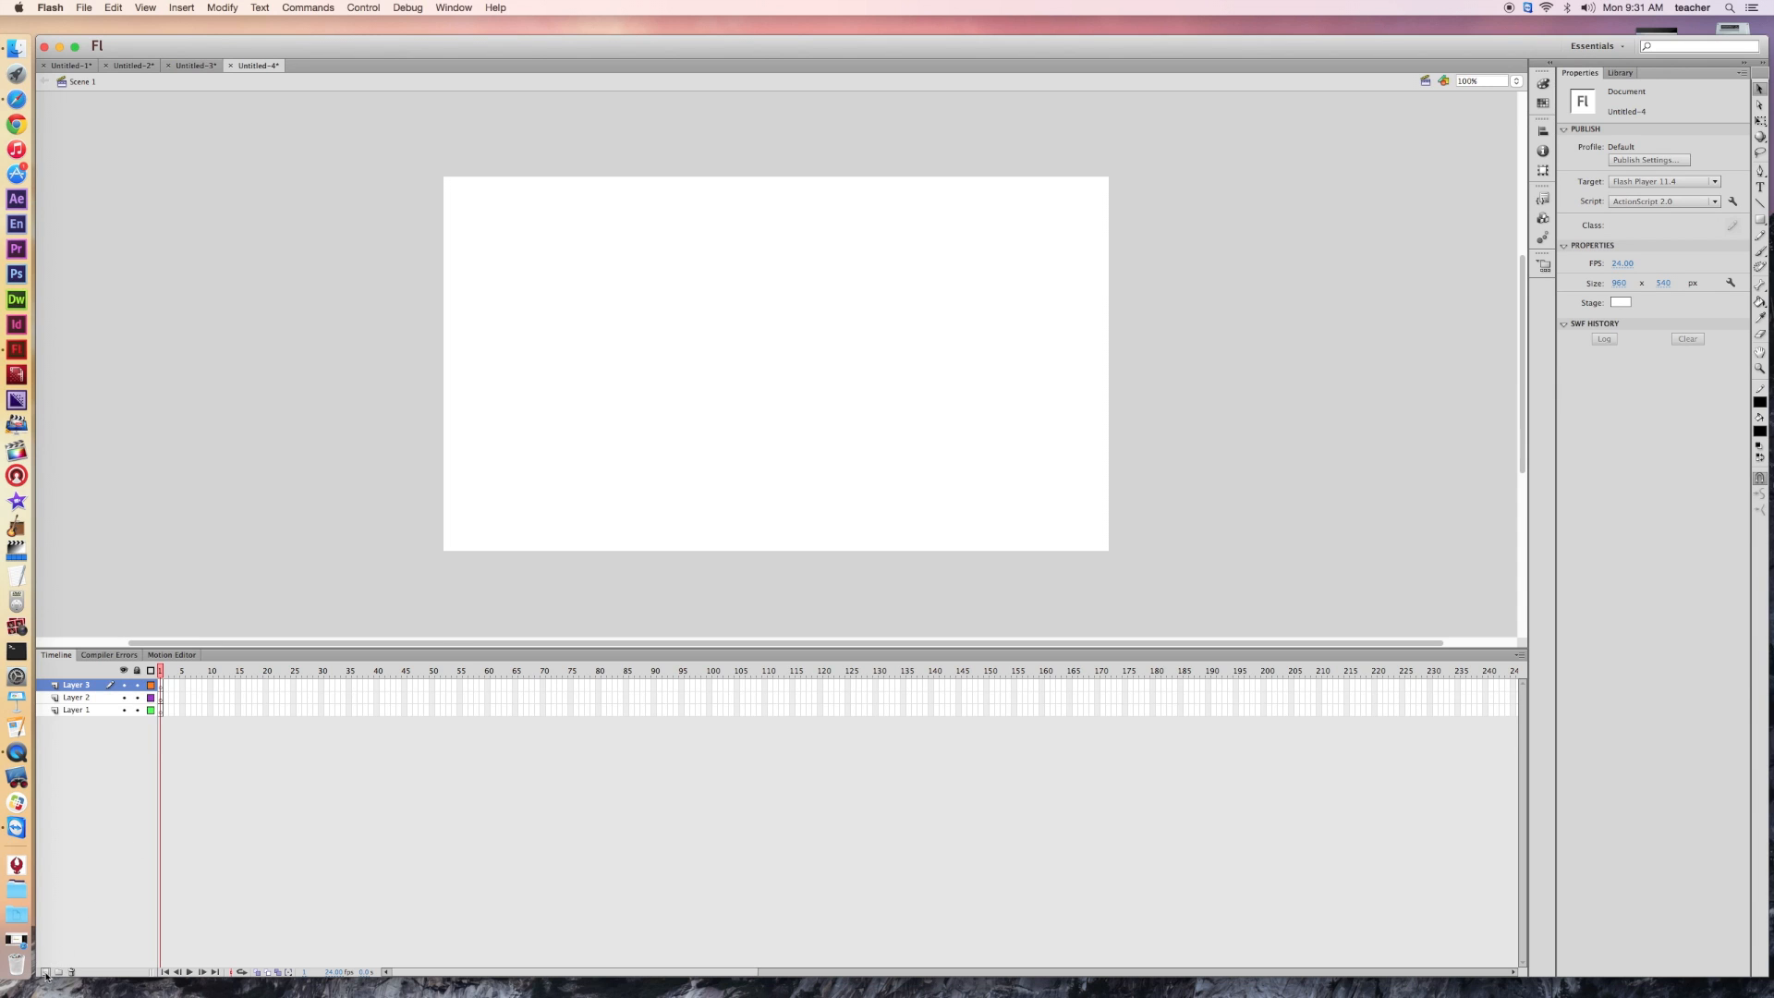
{"action": "double_click", "coordinate": [76, 710]}
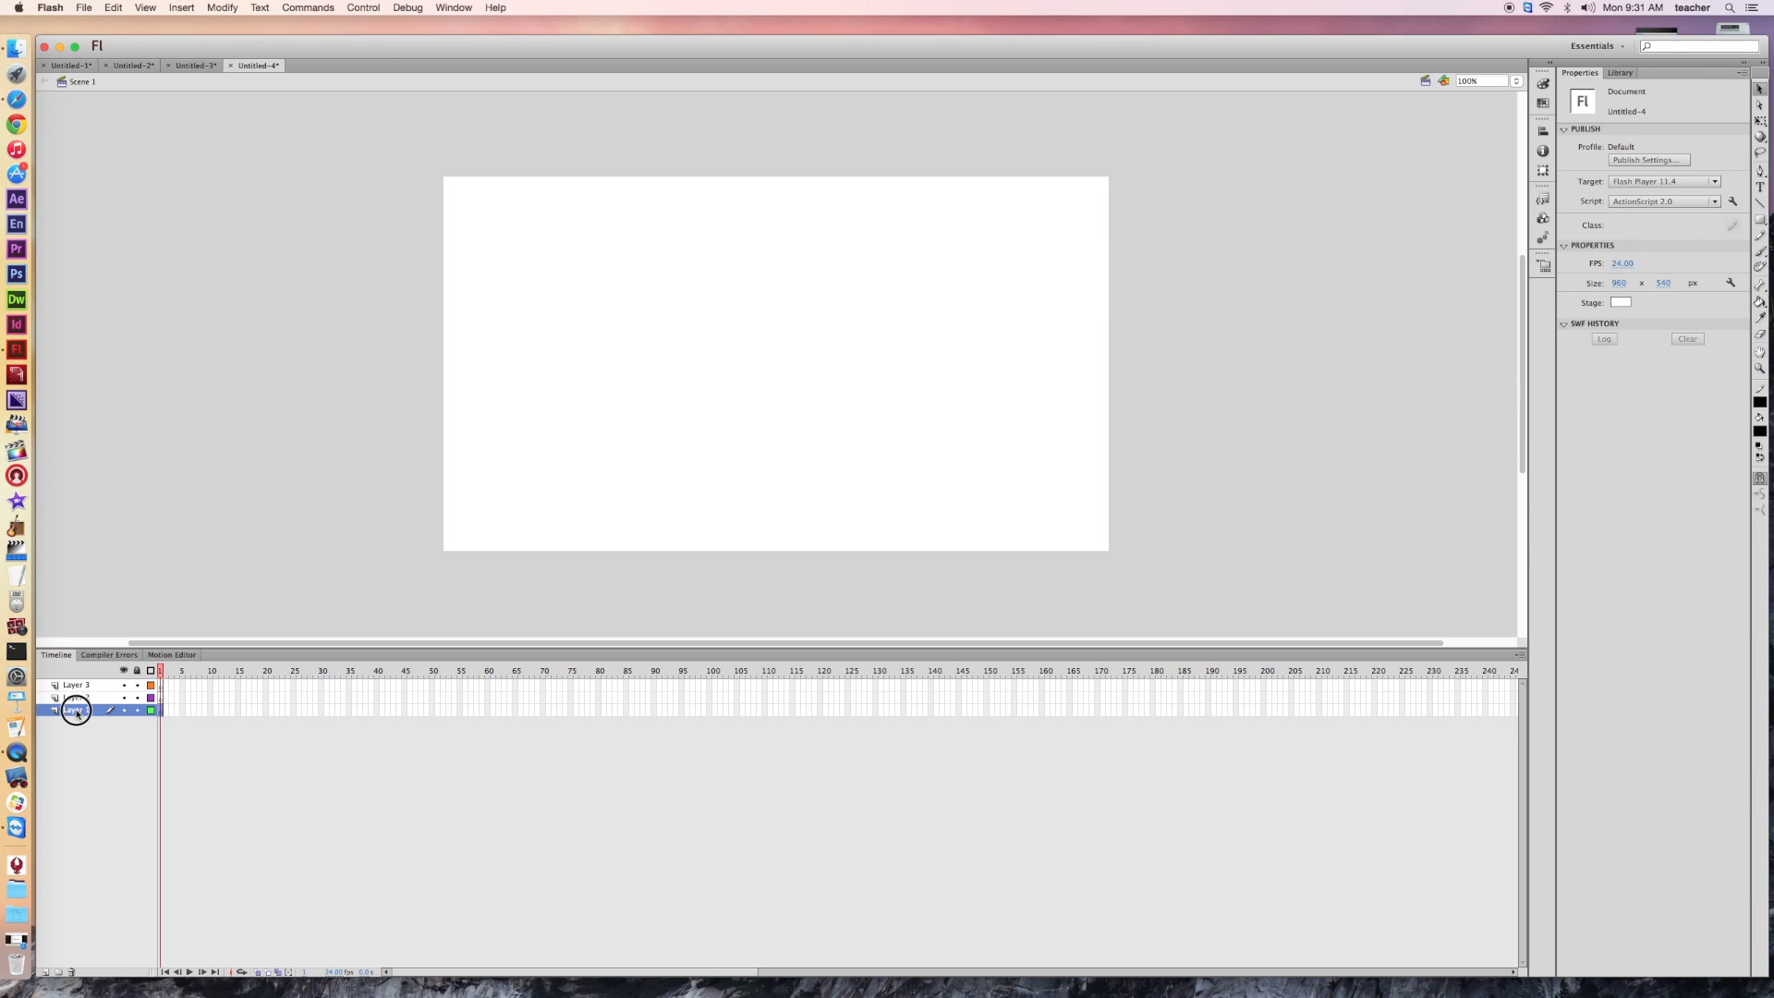
{"action": "type", "text": "Vcam"}
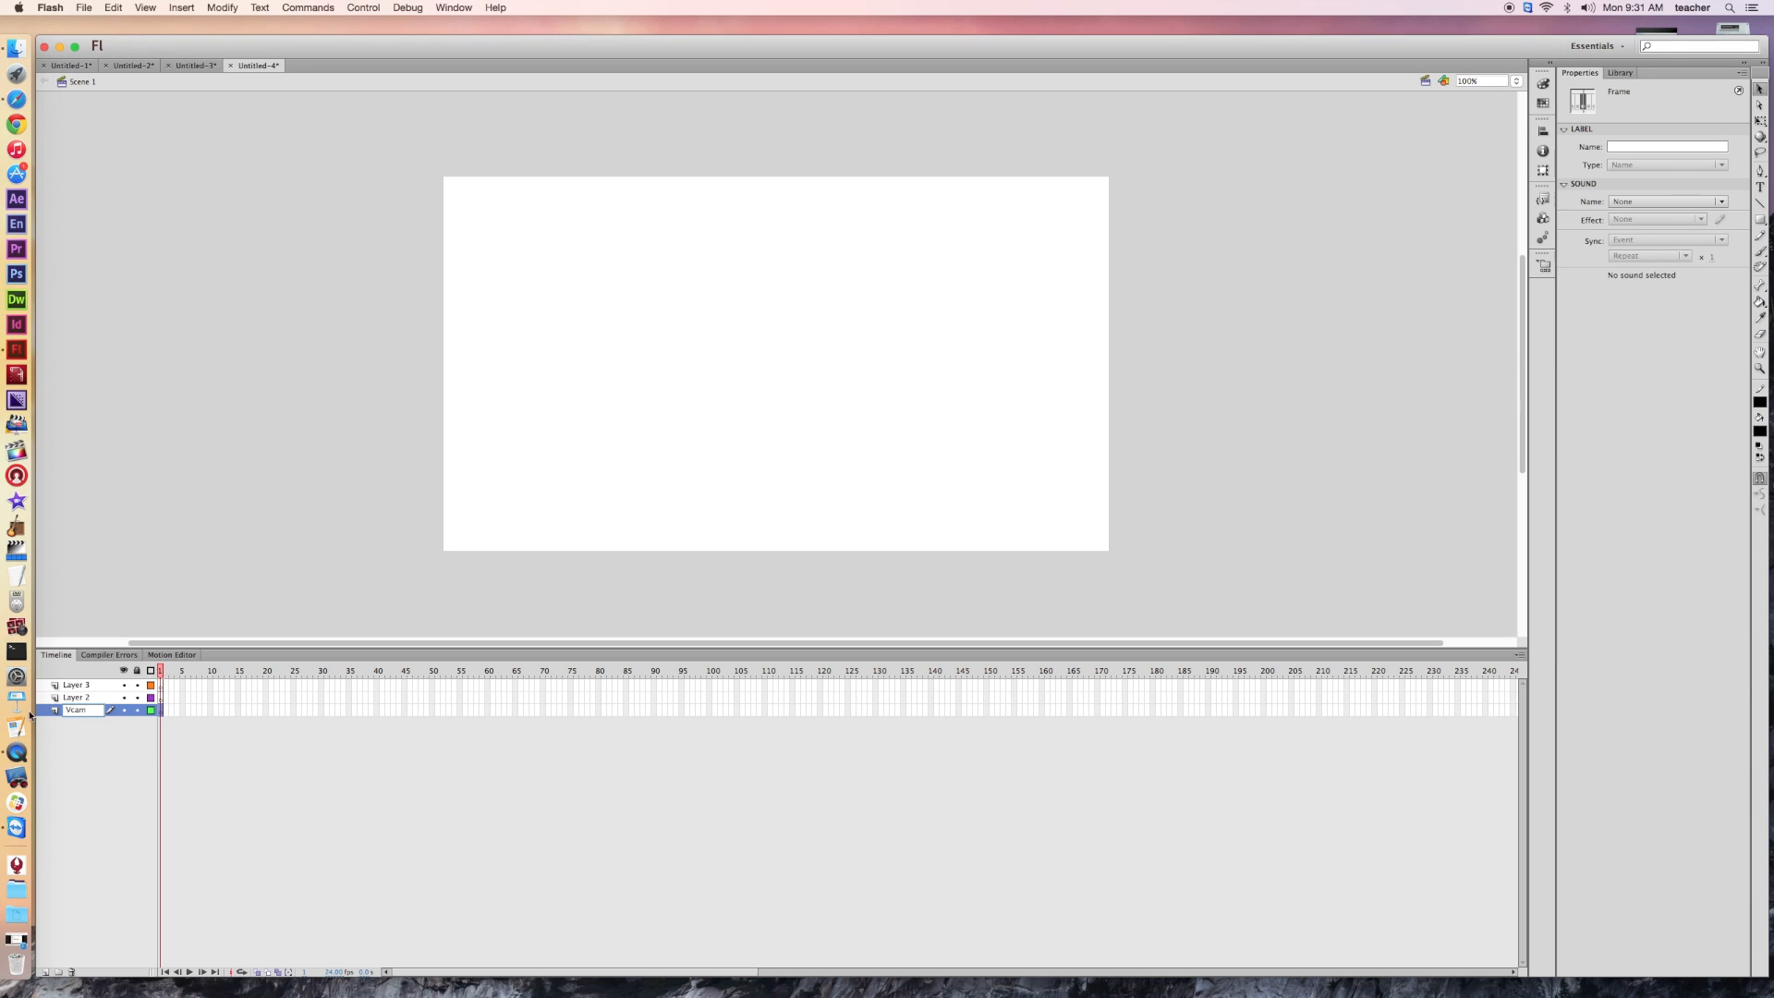
{"action": "double_click", "coordinate": [74, 699]}
{"action": "type", "text": "C"}
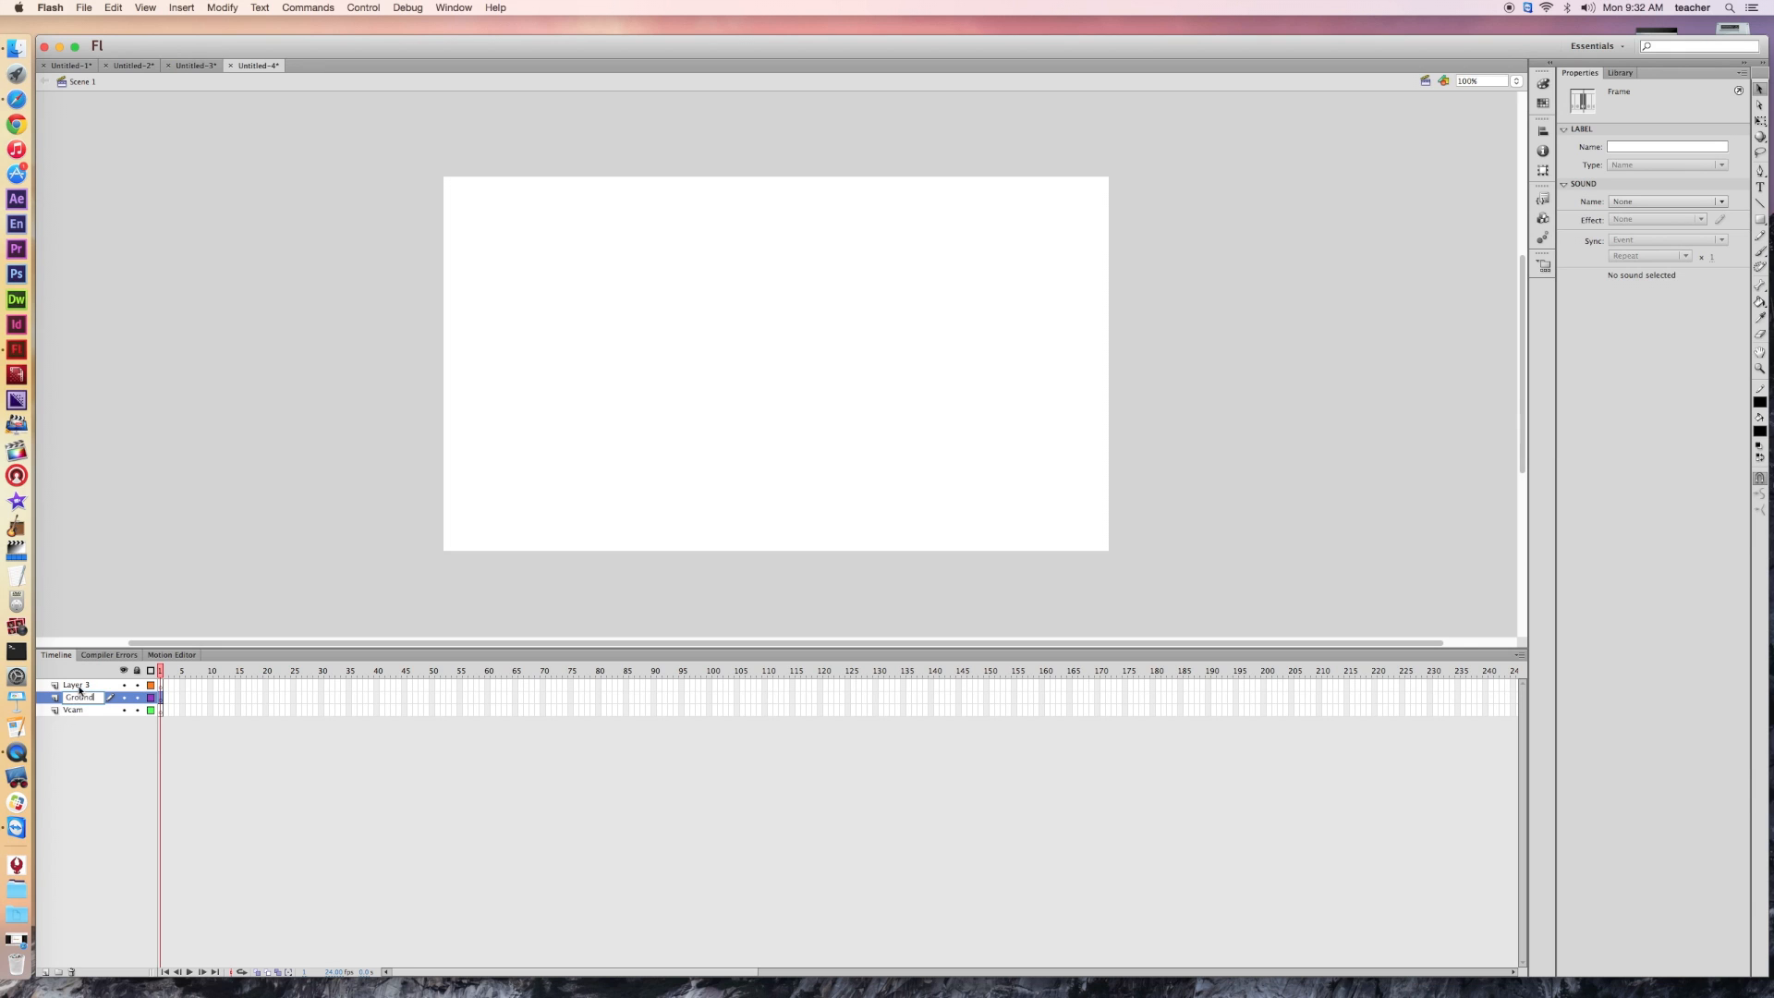
{"action": "left_click", "coordinate": [79, 686]}
{"action": "double_click", "coordinate": [79, 686]}
{"action": "type", "text": "Character"}
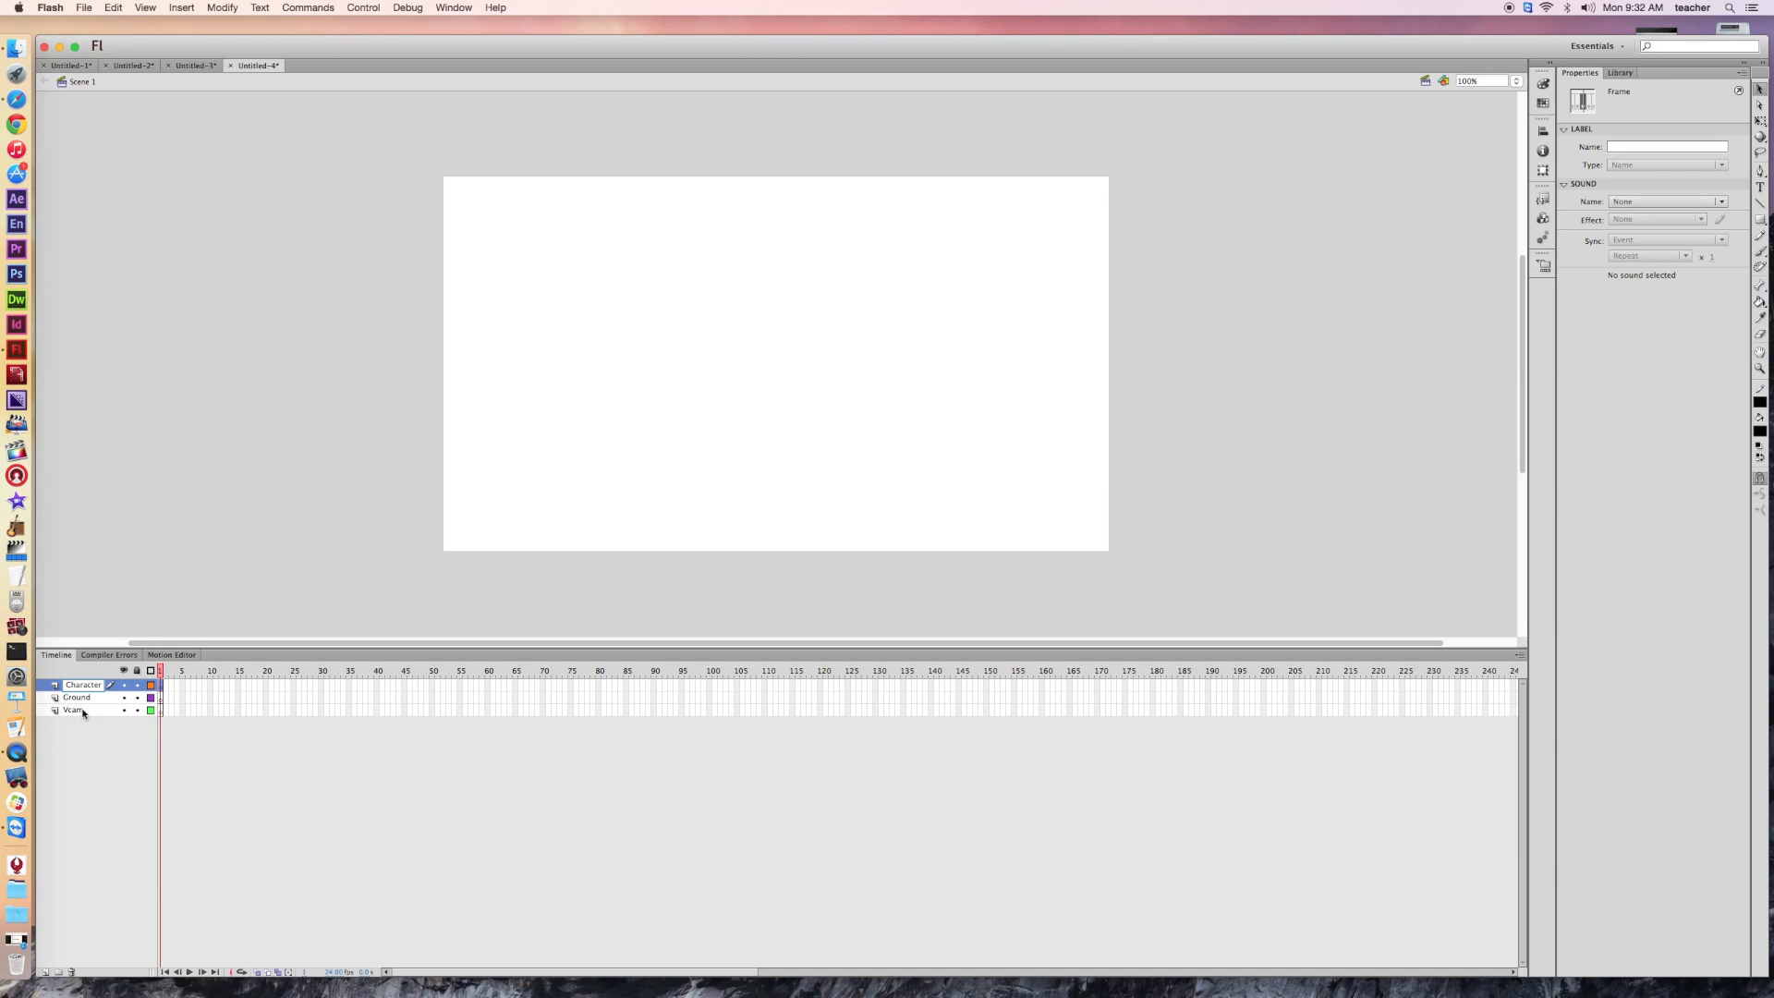
{"action": "key", "text": "Return"}
- Draw a red-filled circle with a black outline, about 44.5 px across, in the left part of the stage on the Character layer
{"action": "left_click", "coordinate": [1761, 432]}
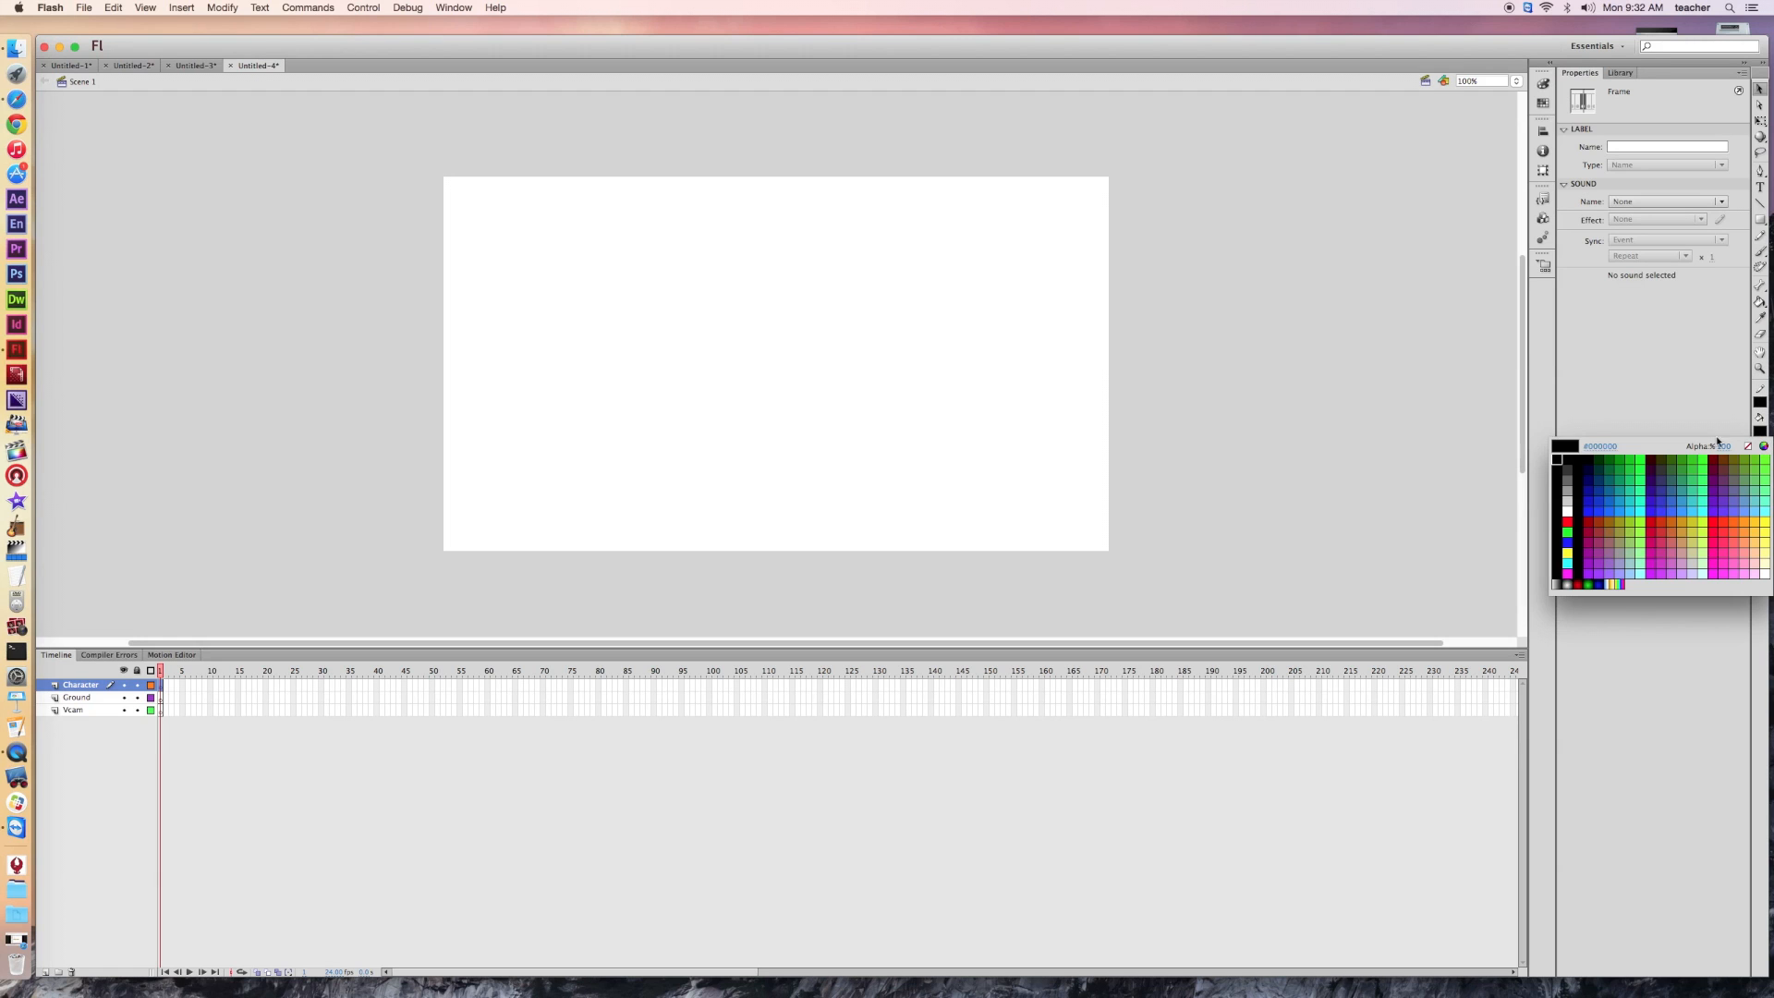
{"action": "left_click", "coordinate": [1713, 522]}
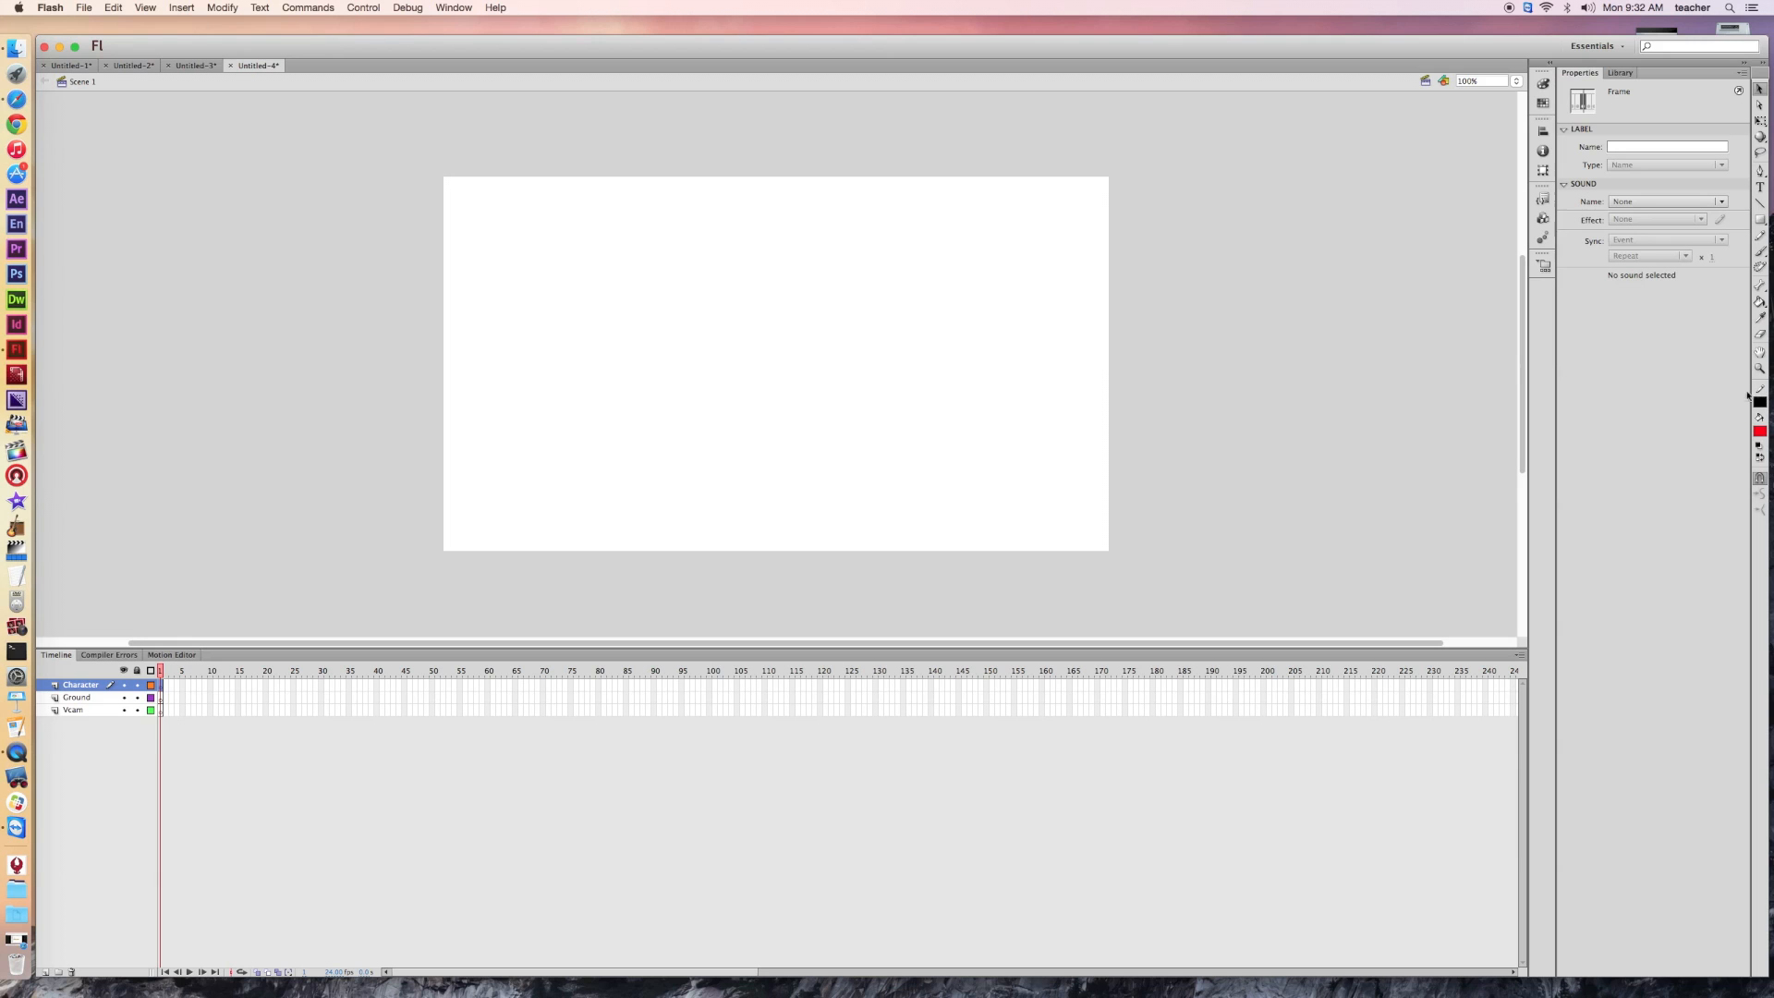
{"action": "left_click", "coordinate": [1761, 220]}
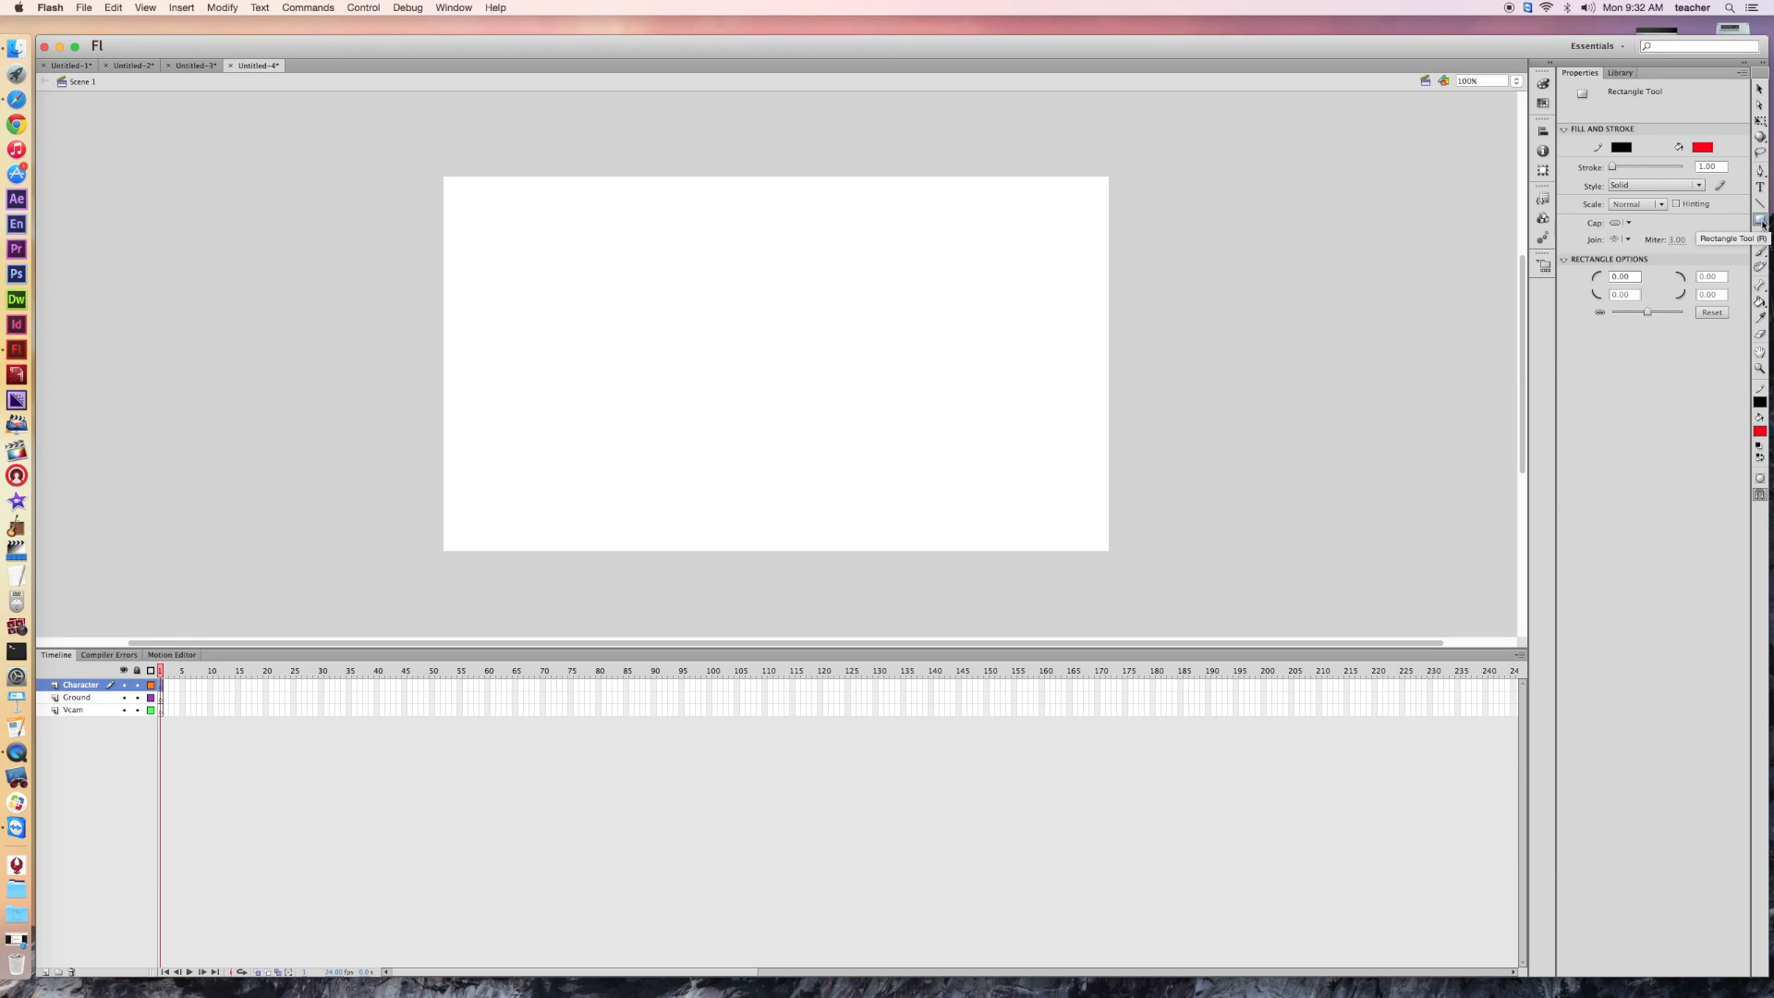
{"action": "left_click", "coordinate": [1762, 222]}
{"action": "left_click", "coordinate": [1631, 238]}
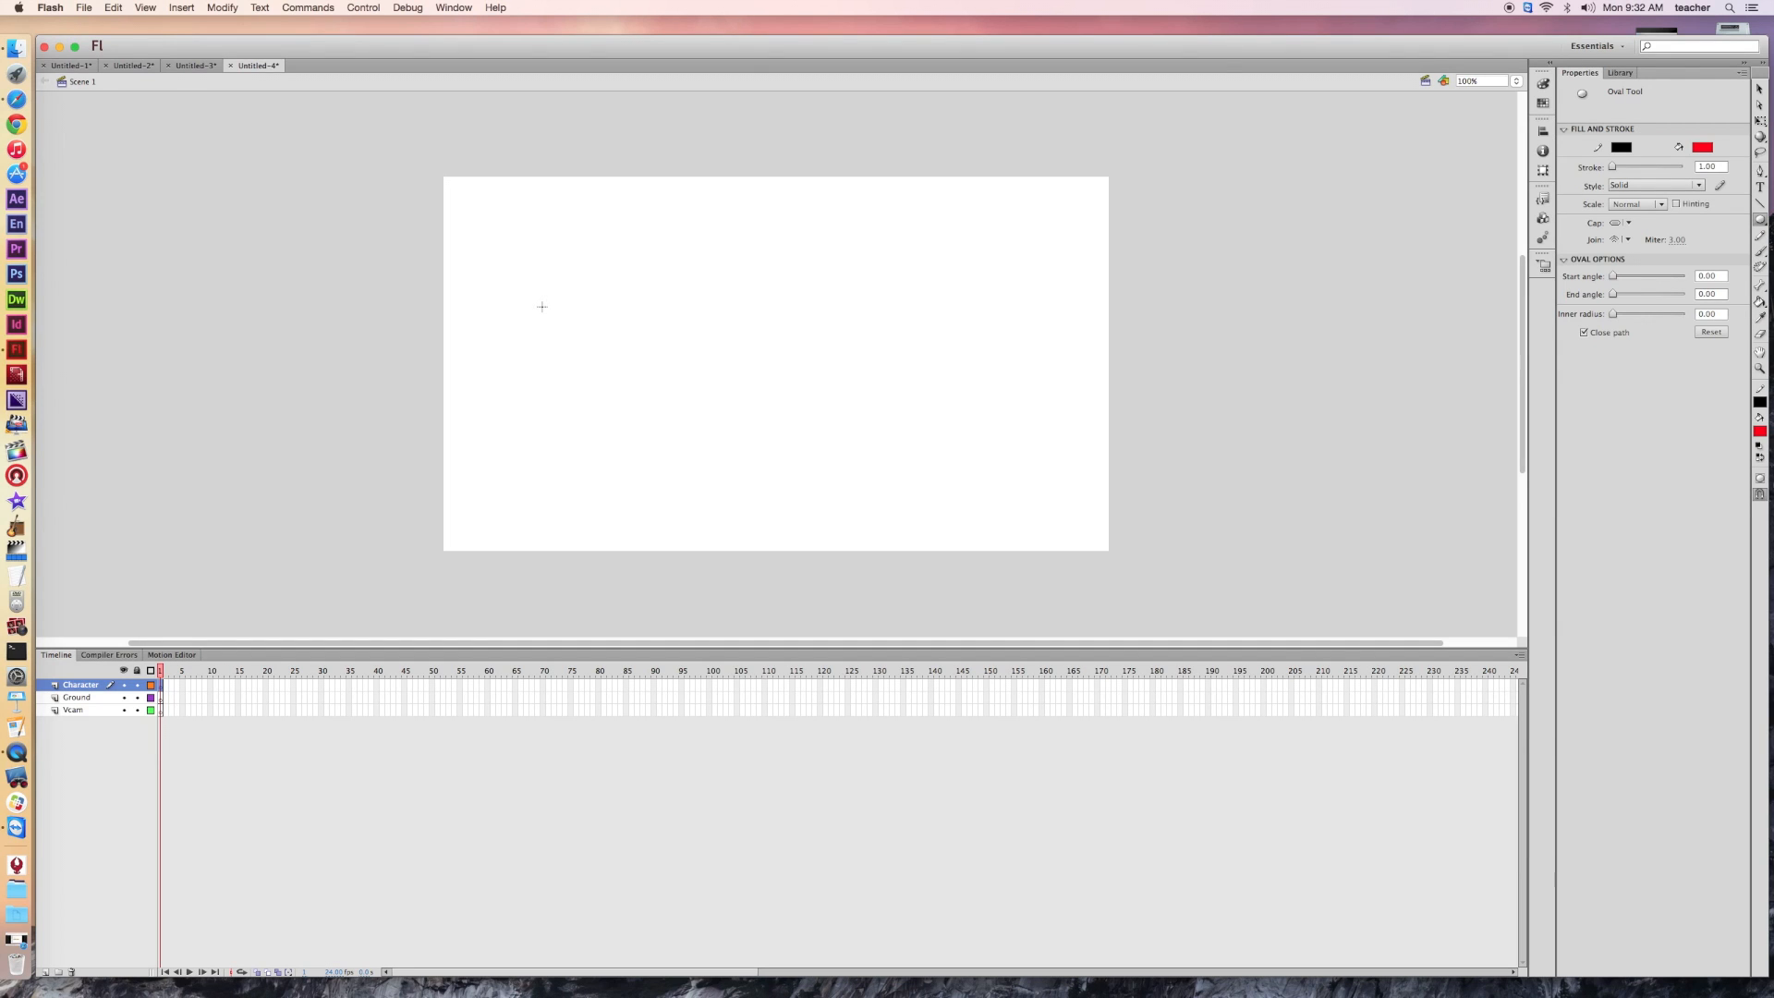
{"action": "left_click_drag", "start_coordinate": [541, 307], "coordinate": [574, 335]}
- Paint a small black mark near the upper-right edge of the red circle with the Brush tool
{"action": "left_click", "coordinate": [1762, 253]}
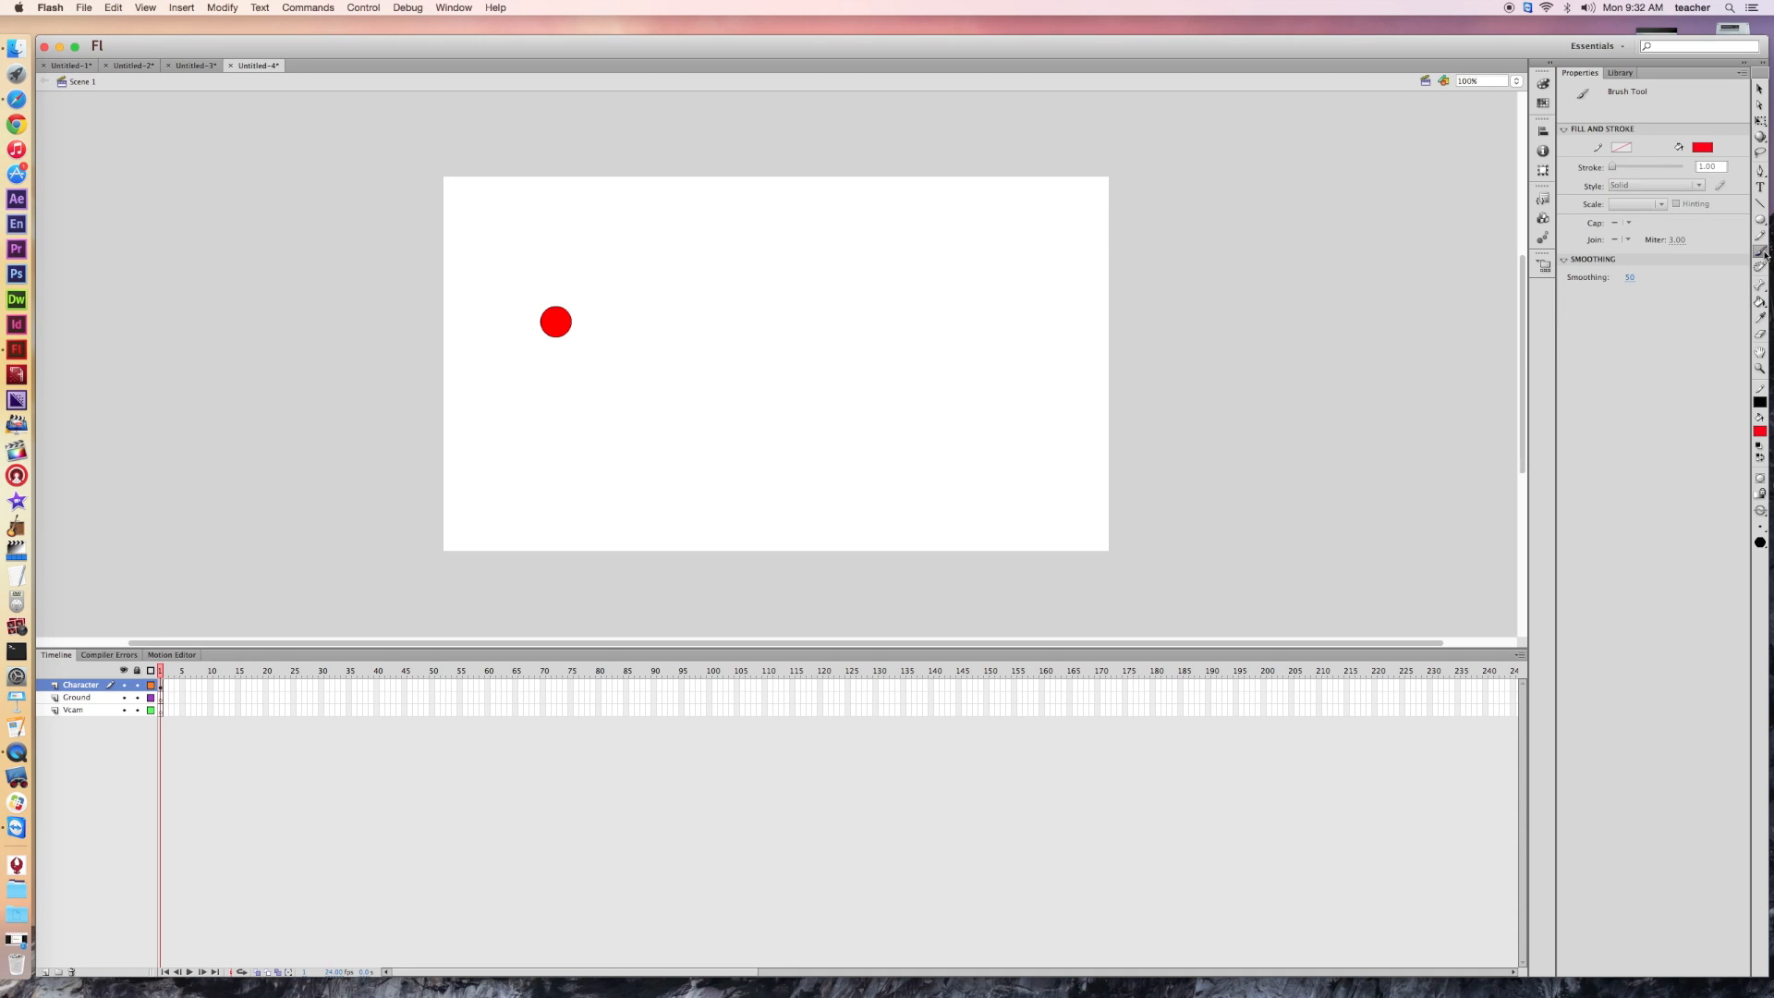
{"action": "left_click", "coordinate": [1703, 147]}
{"action": "left_click_drag", "start_coordinate": [558, 312], "coordinate": [563, 318]}
{"action": "key", "text": "super+z"}
{"action": "left_click_drag", "start_coordinate": [558, 312], "coordinate": [567, 317]}
- Convert the whole circle drawing to a Movie Clip symbol named Character with its registration point at the bottom center
{"action": "left_click", "coordinate": [1760, 90]}
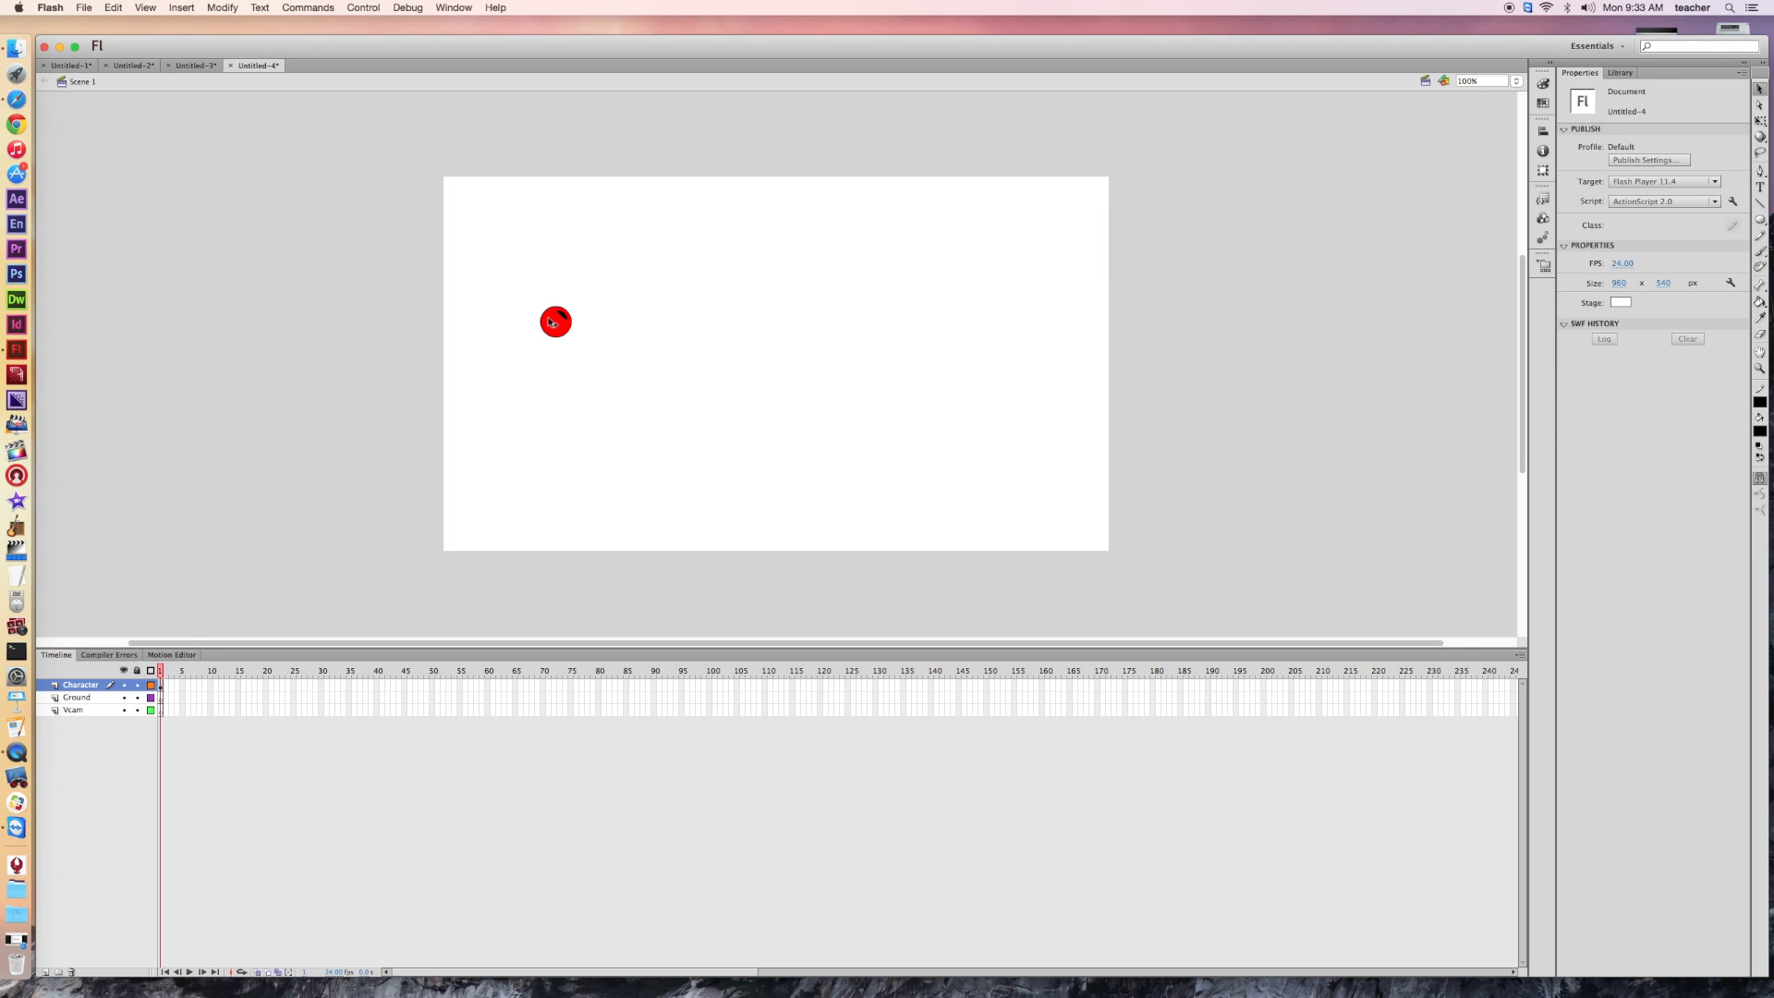
{"action": "left_click_drag", "start_coordinate": [504, 280], "coordinate": [598, 352]}
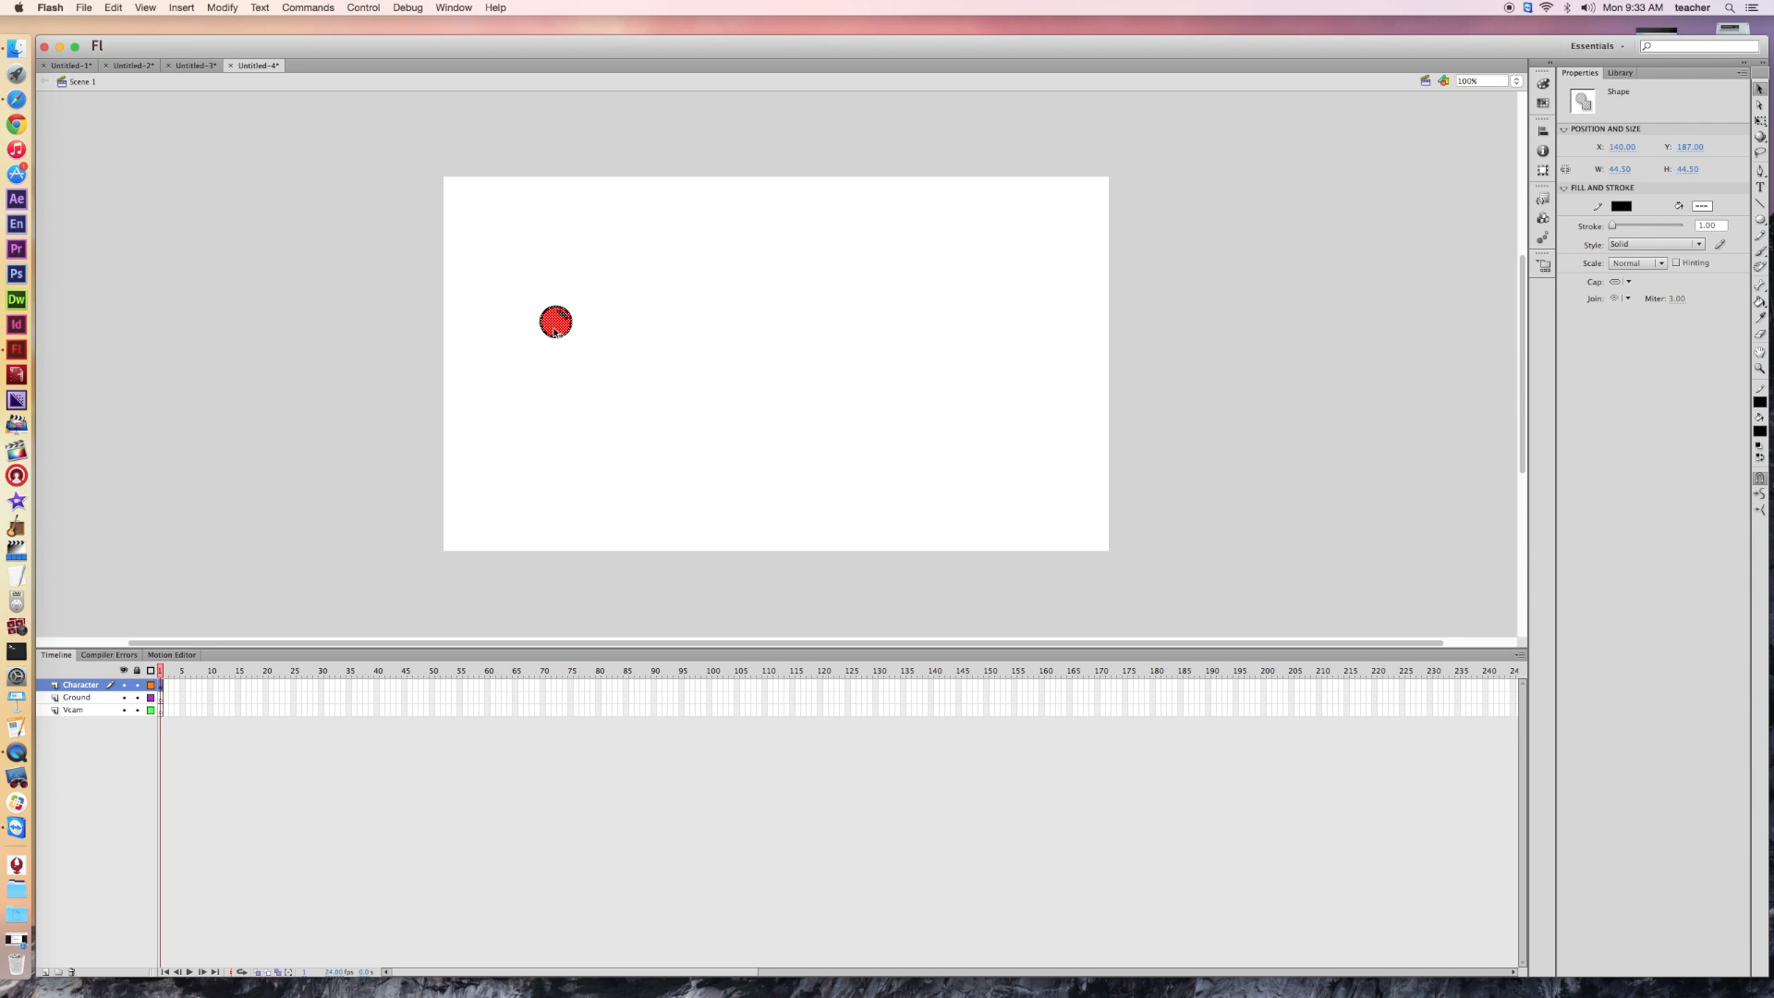
{"action": "right_click", "coordinate": [556, 325]}
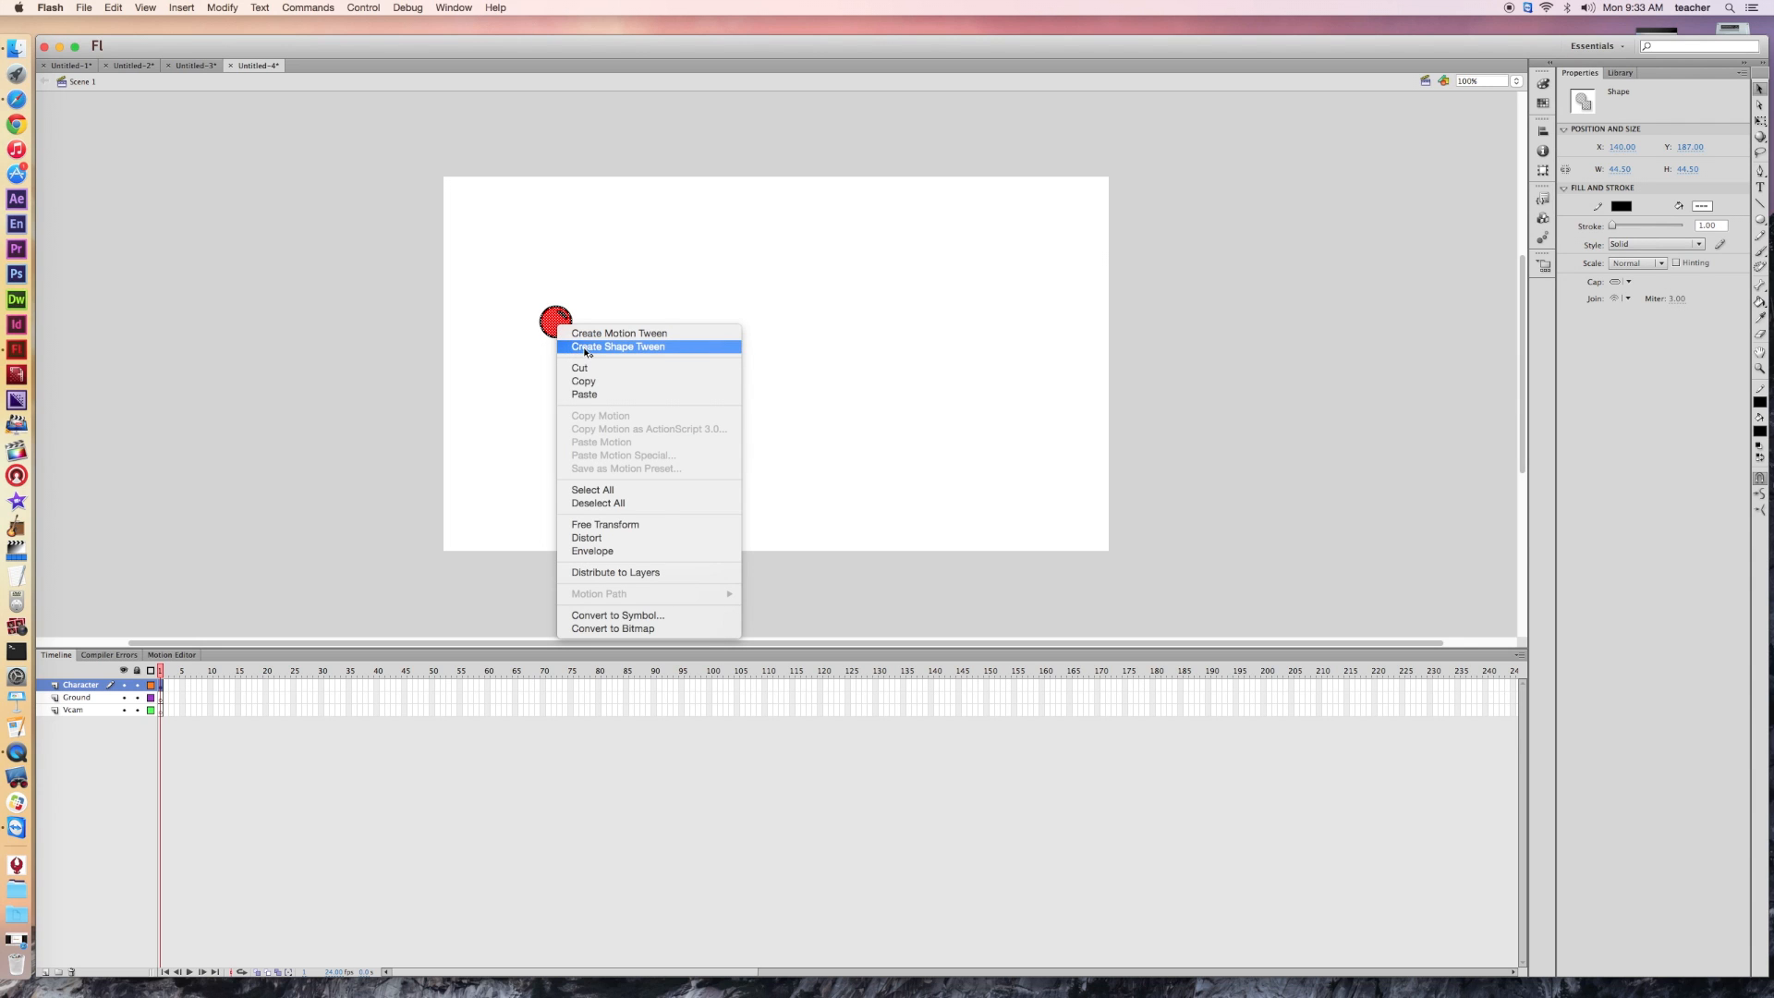
{"action": "left_click", "coordinate": [616, 615]}
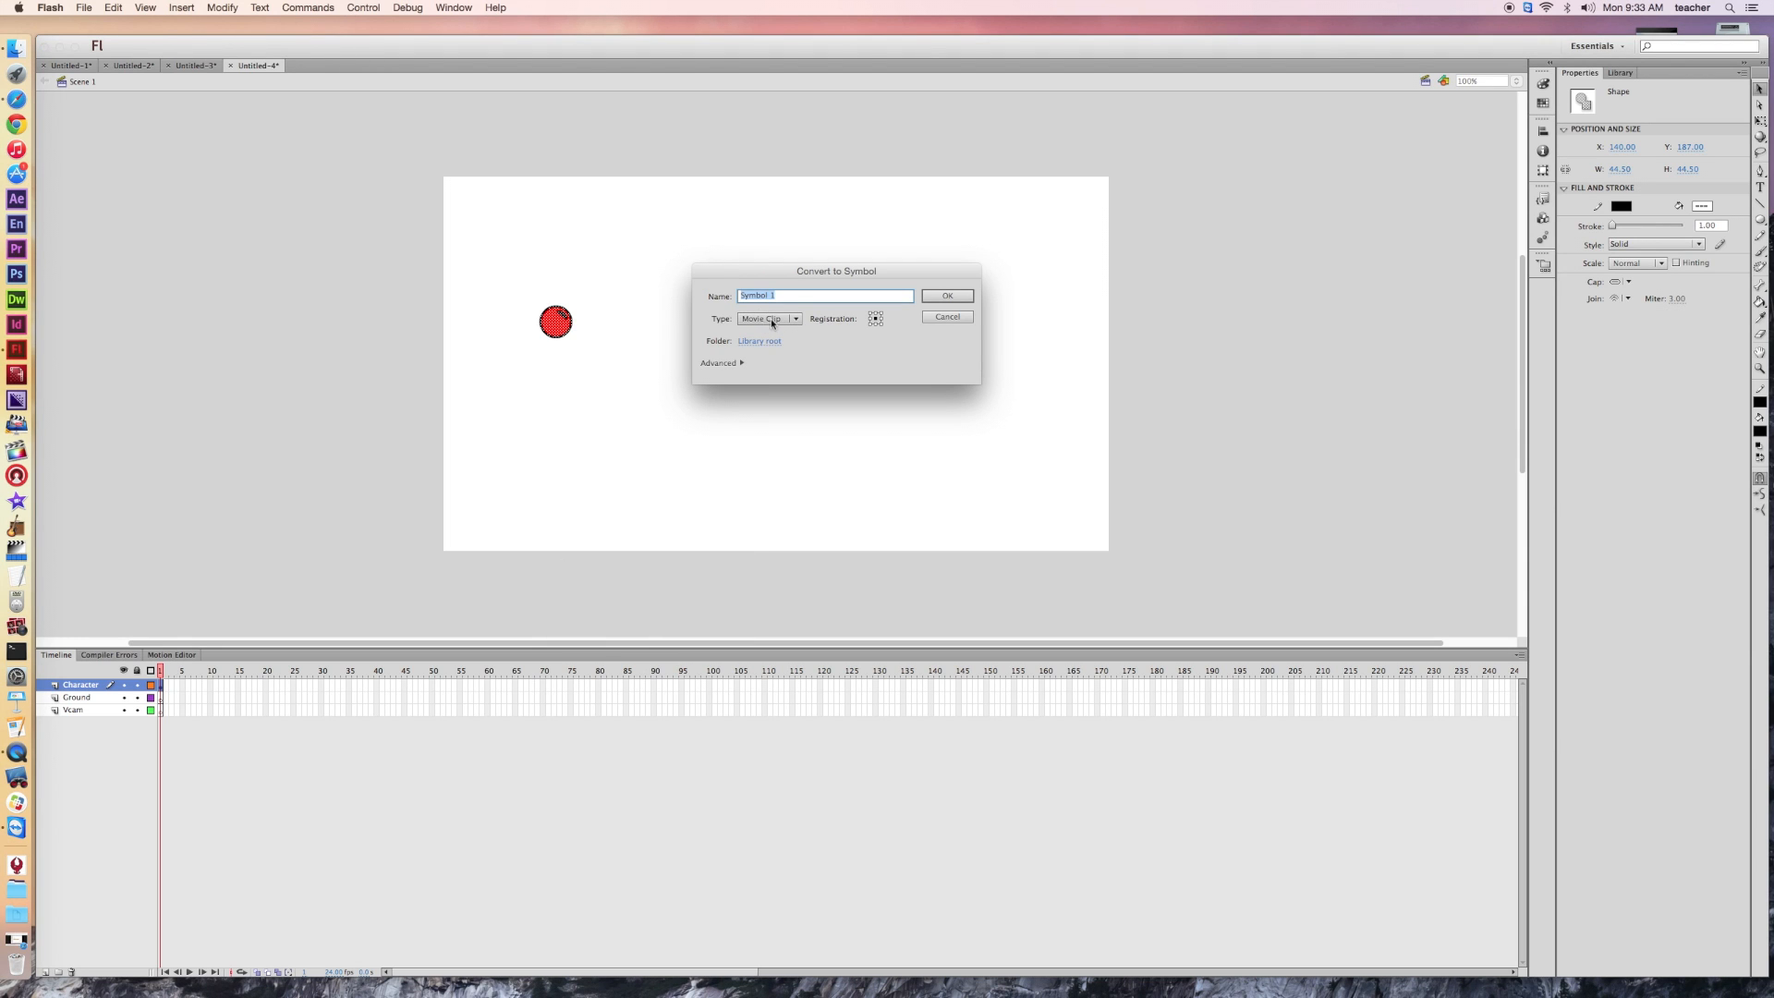
{"action": "type", "text": "Character"}
{"action": "left_click", "coordinate": [875, 324]}
{"action": "left_click", "coordinate": [948, 297]}
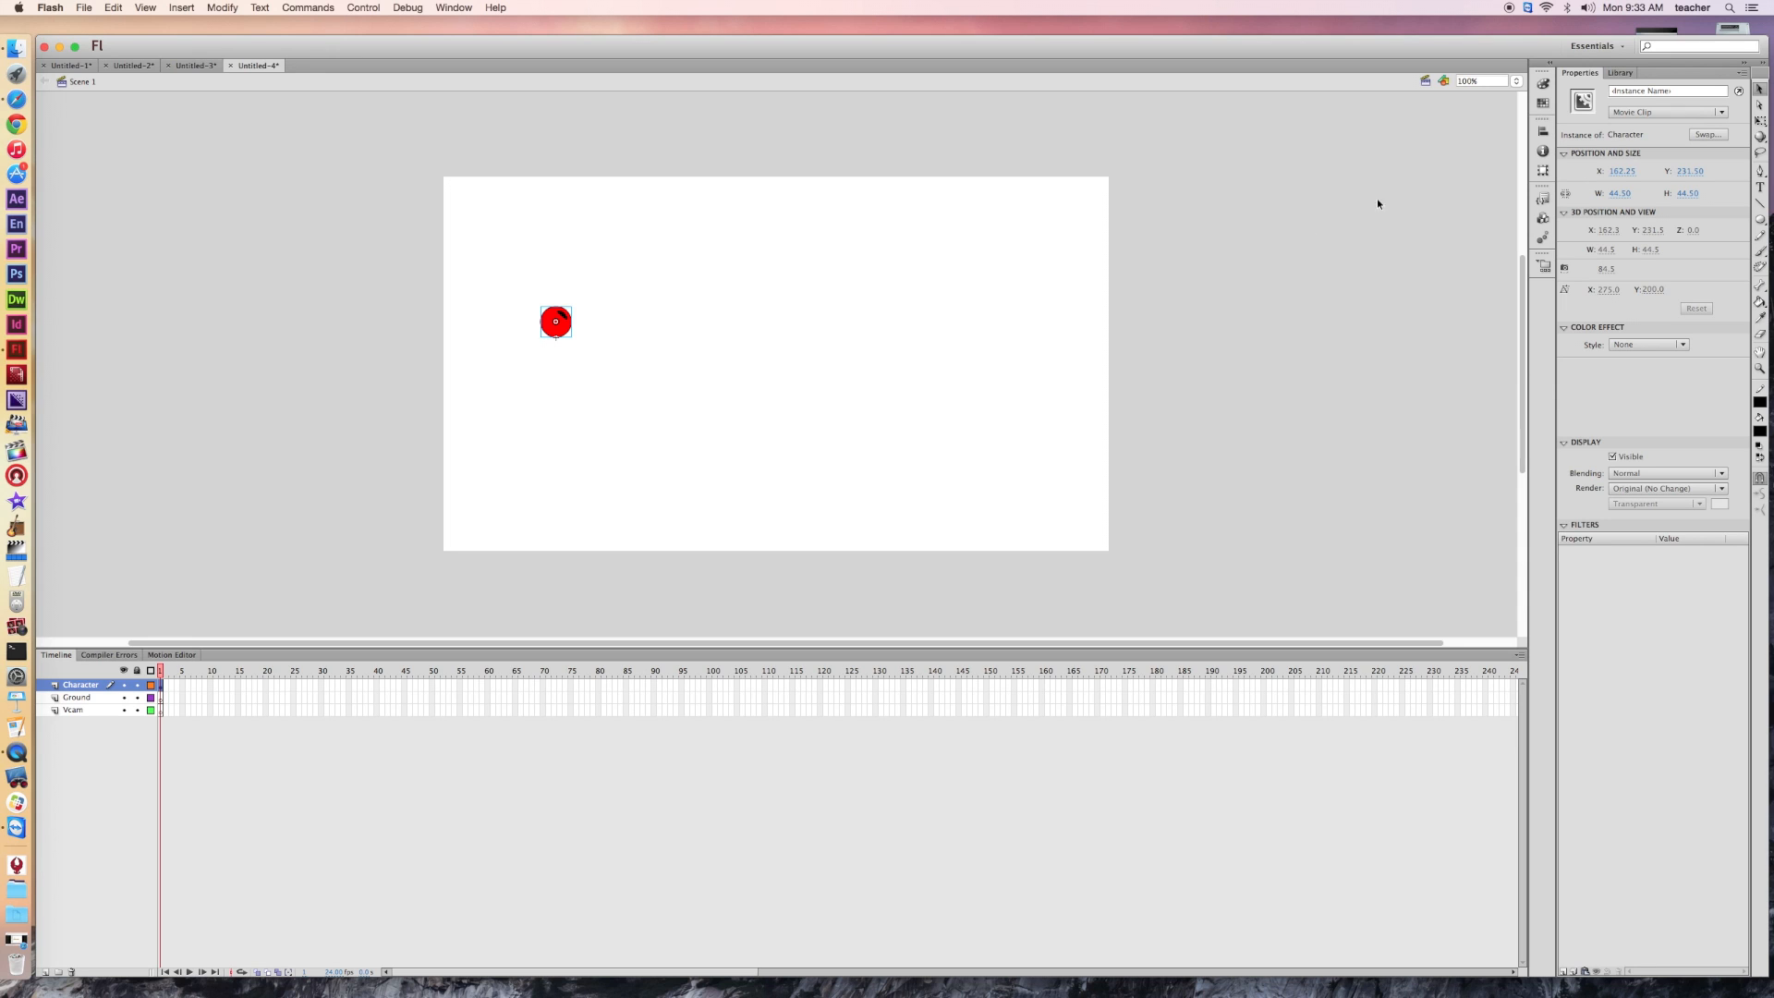
- Give the Character movie clip on the stage the instance name char
{"action": "left_click", "coordinate": [1639, 91]}
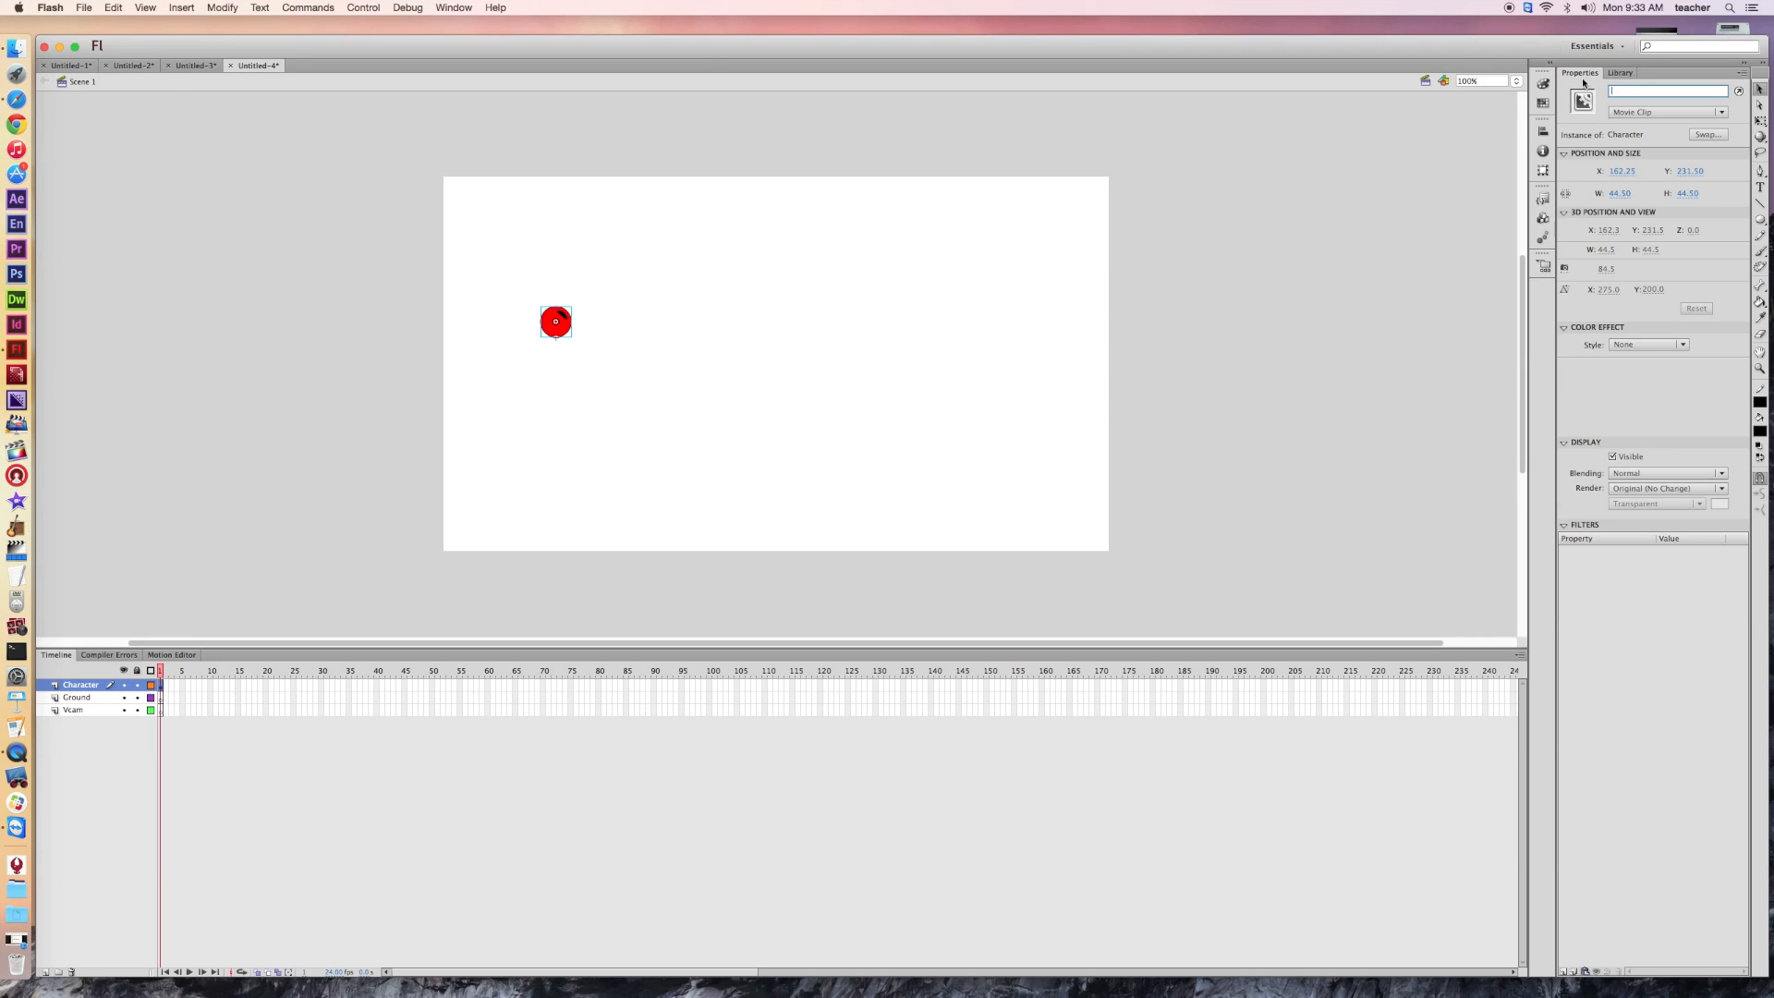
{"action": "left_click", "coordinate": [454, 7]}
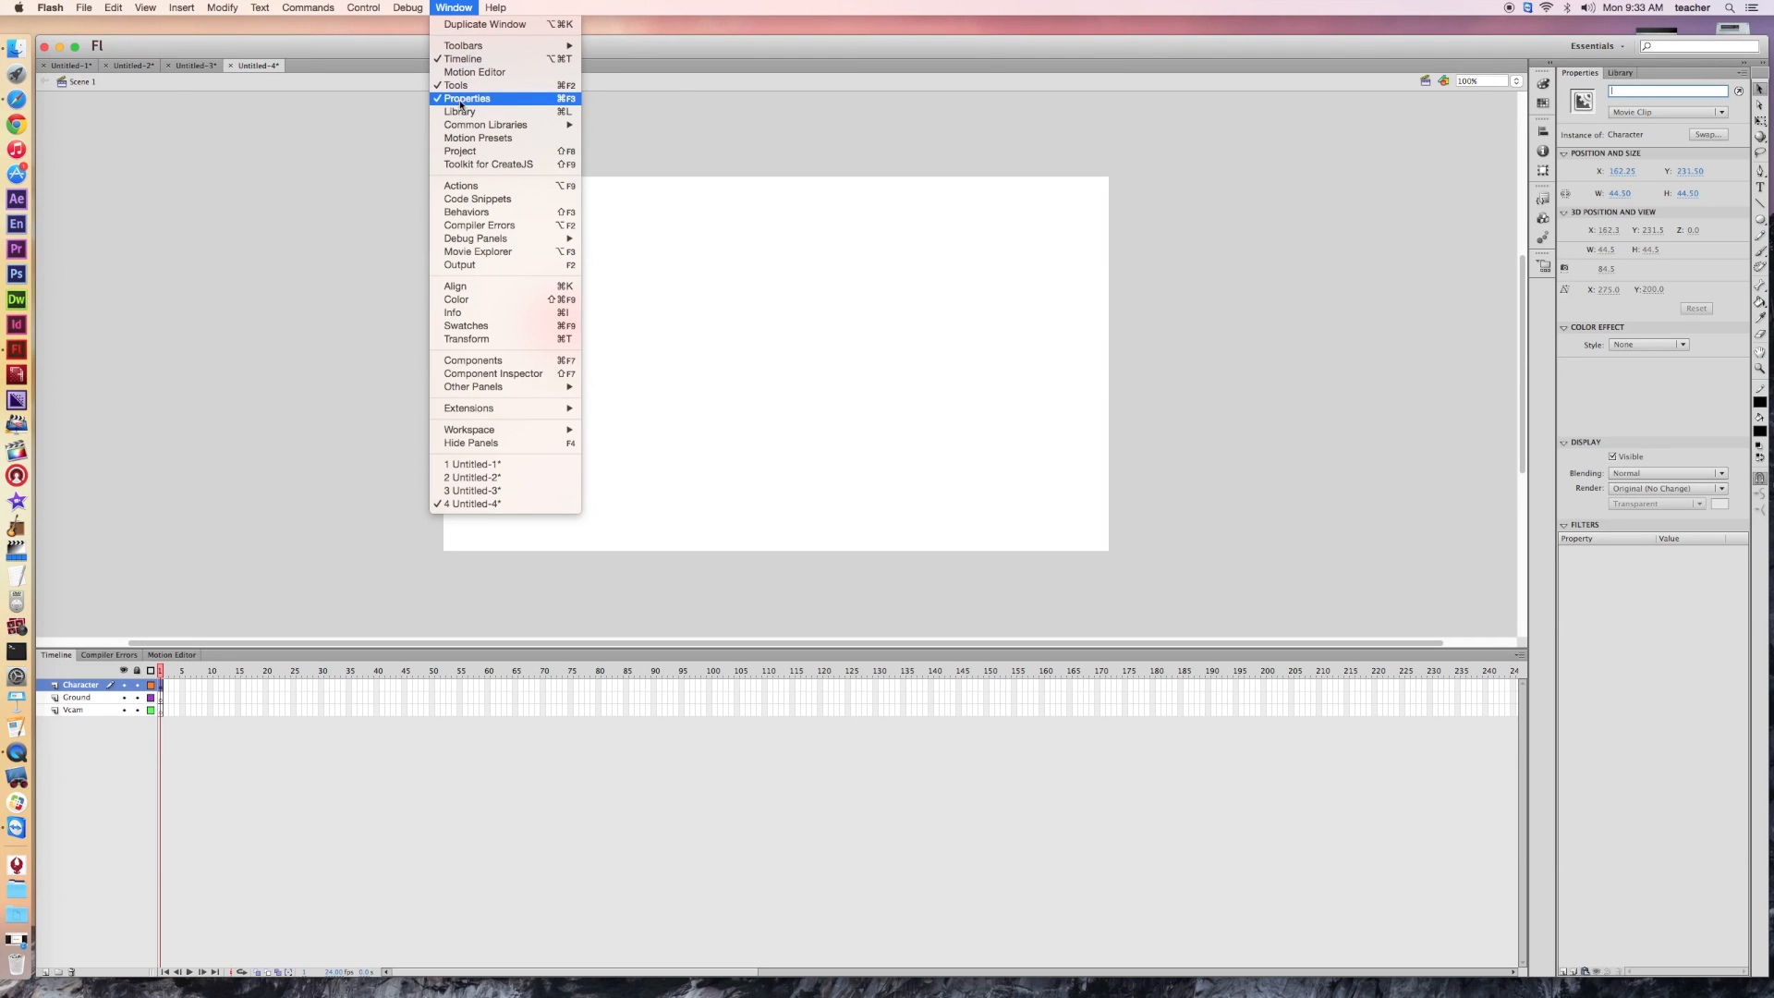
{"action": "left_click", "coordinate": [460, 7]}
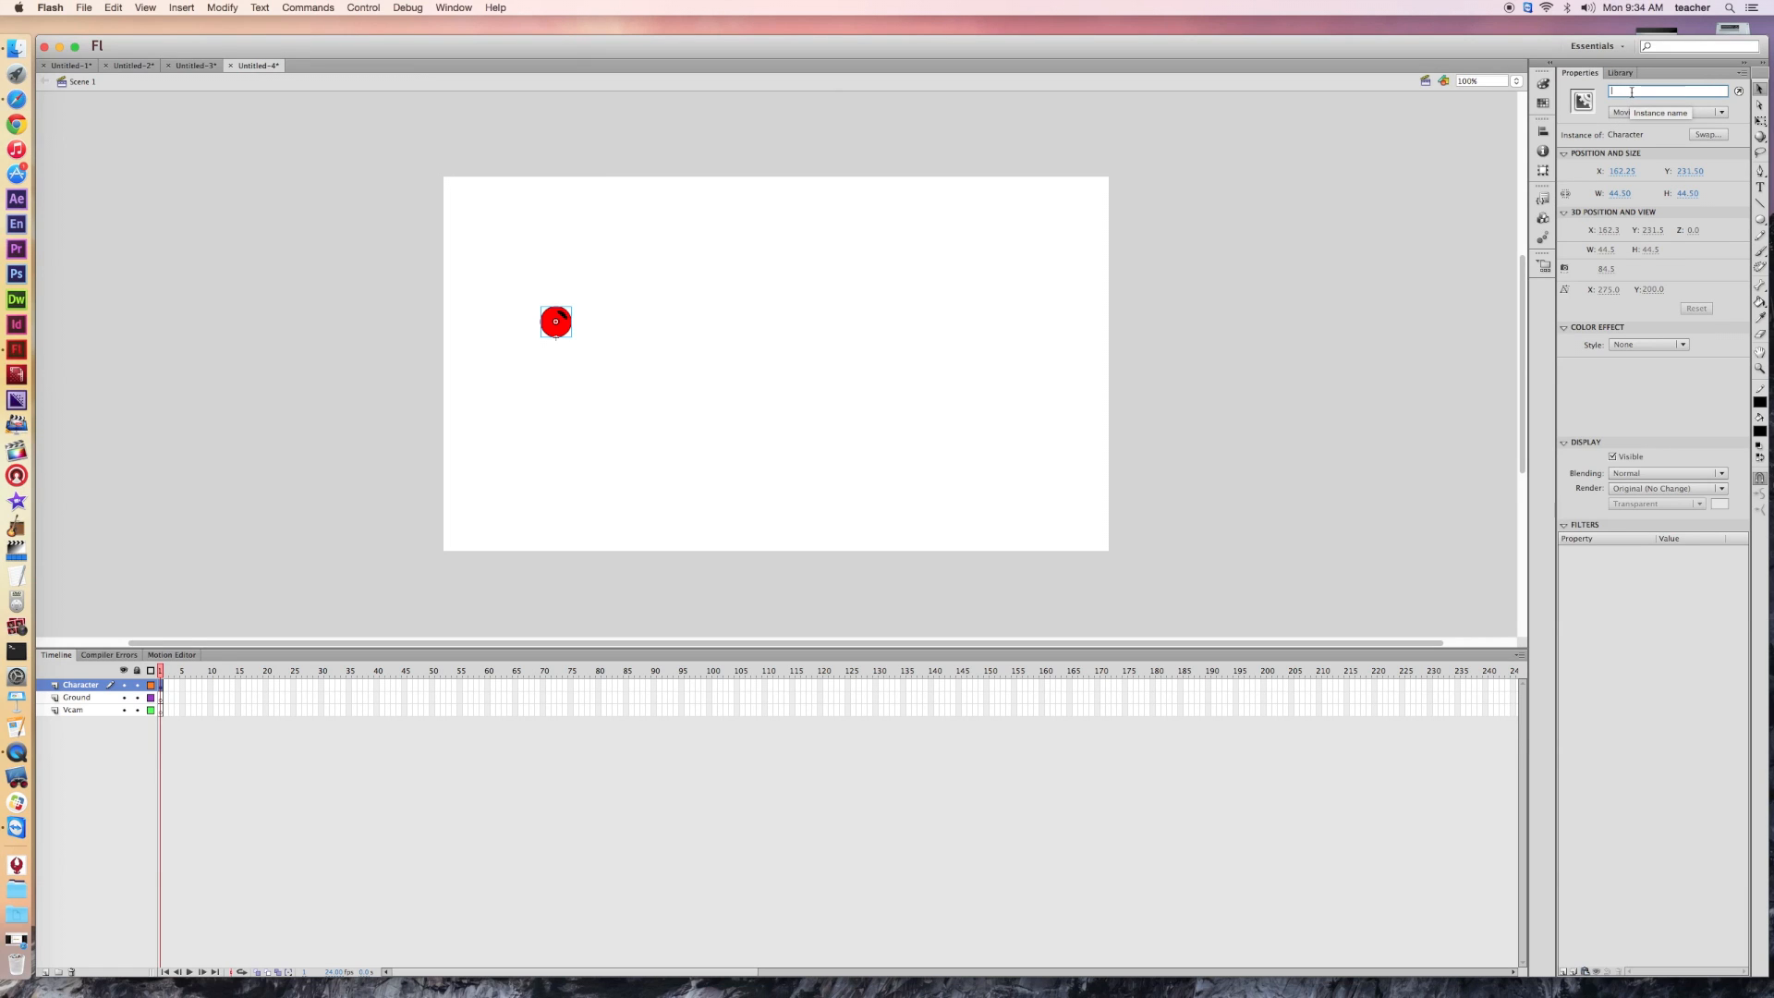
{"action": "type", "text": "har"}
- Draw a bright green rectangle with a dark green outline, about 238 by 38 px, just below the ball on the Ground layer
{"action": "left_click", "coordinate": [162, 698]}
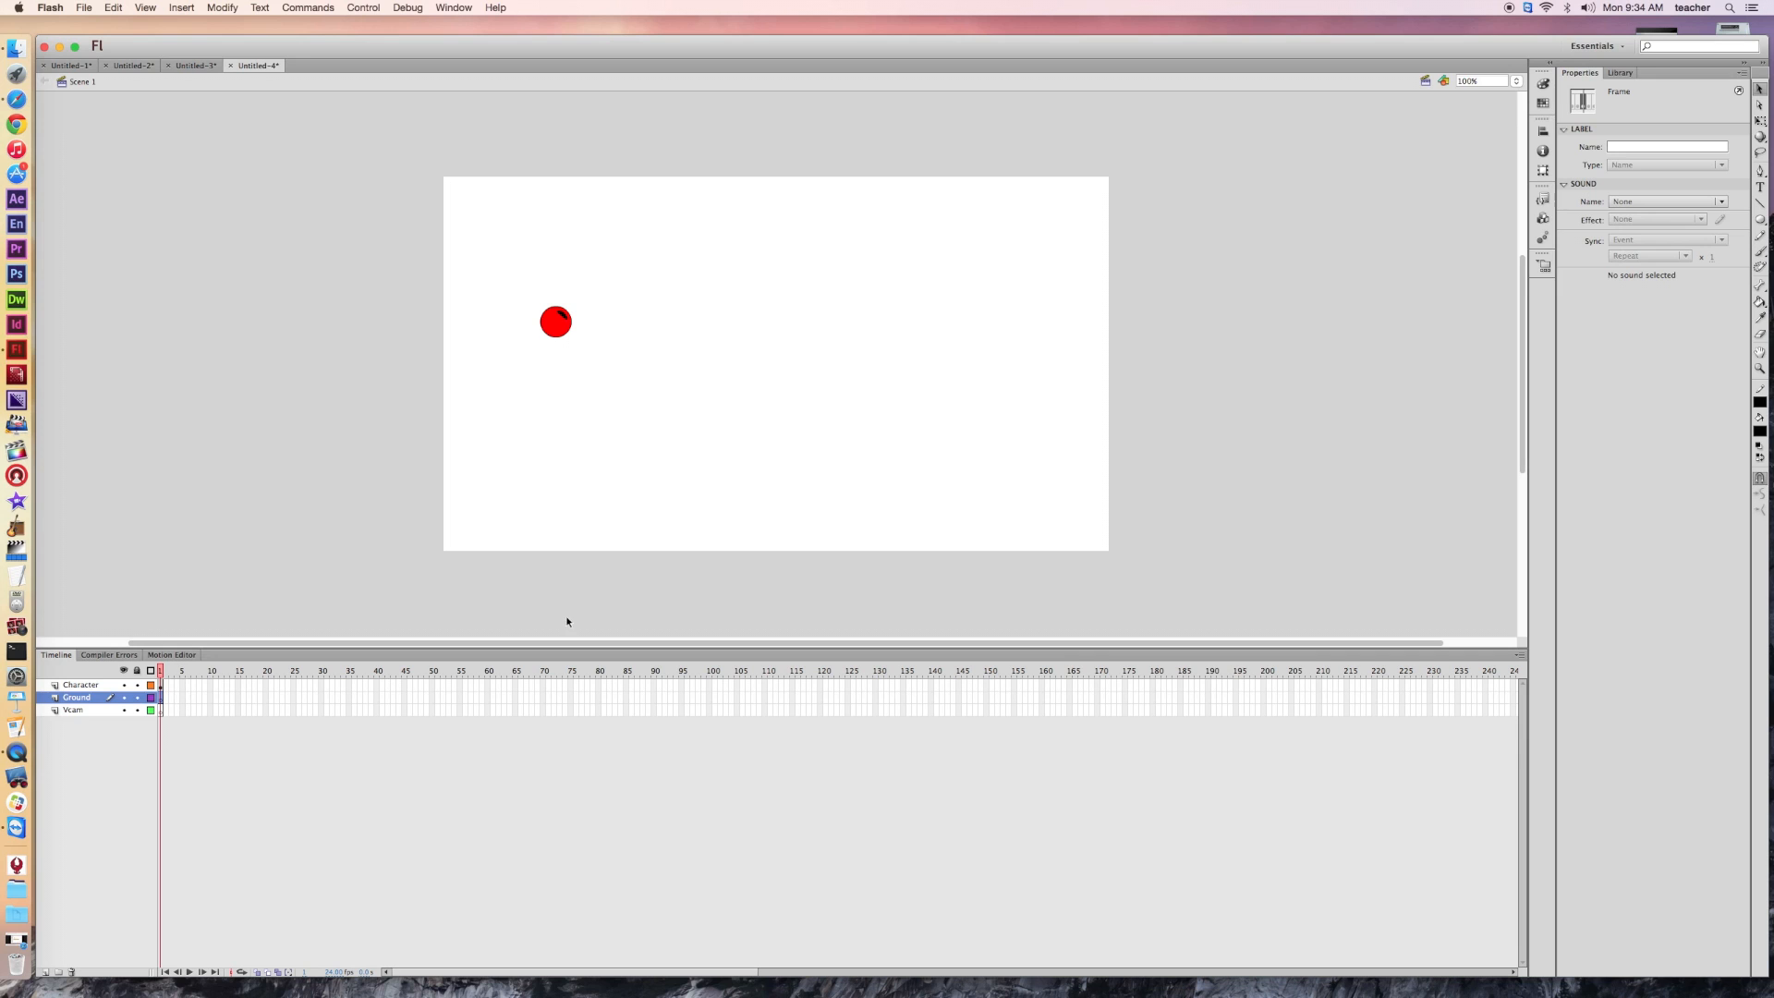
{"action": "left_click", "coordinate": [1761, 430]}
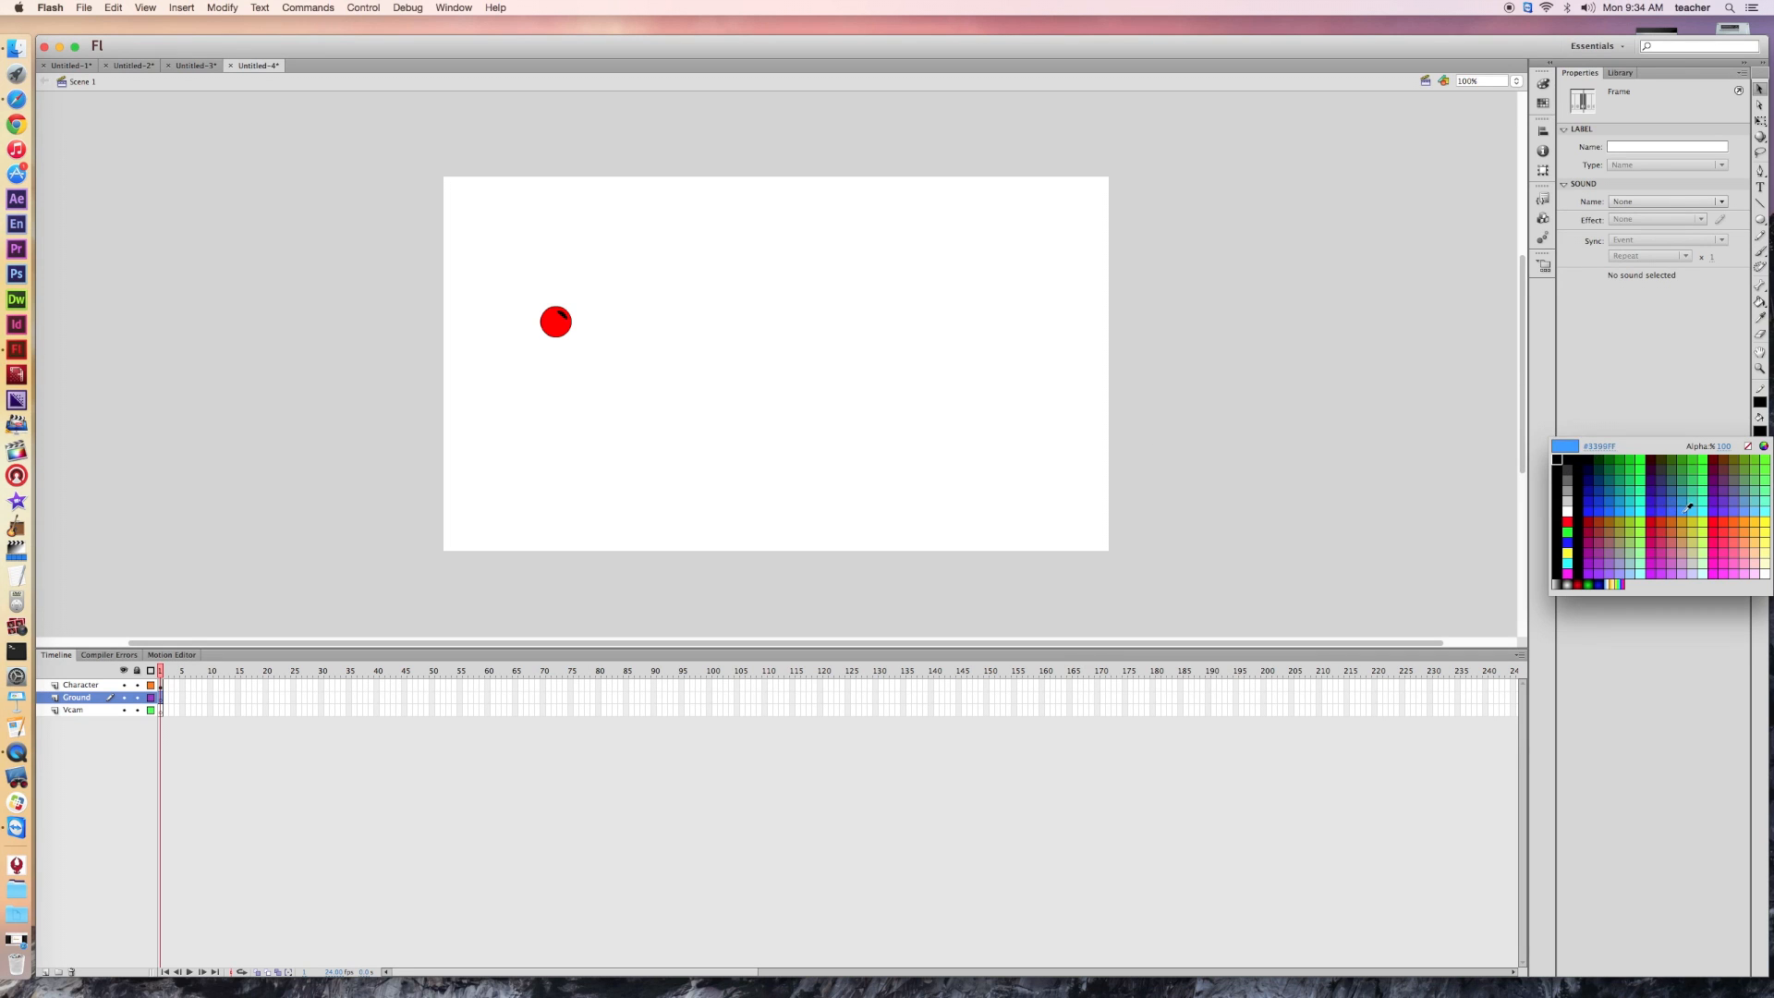
{"action": "left_click", "coordinate": [1703, 465]}
{"action": "left_click", "coordinate": [1761, 402]}
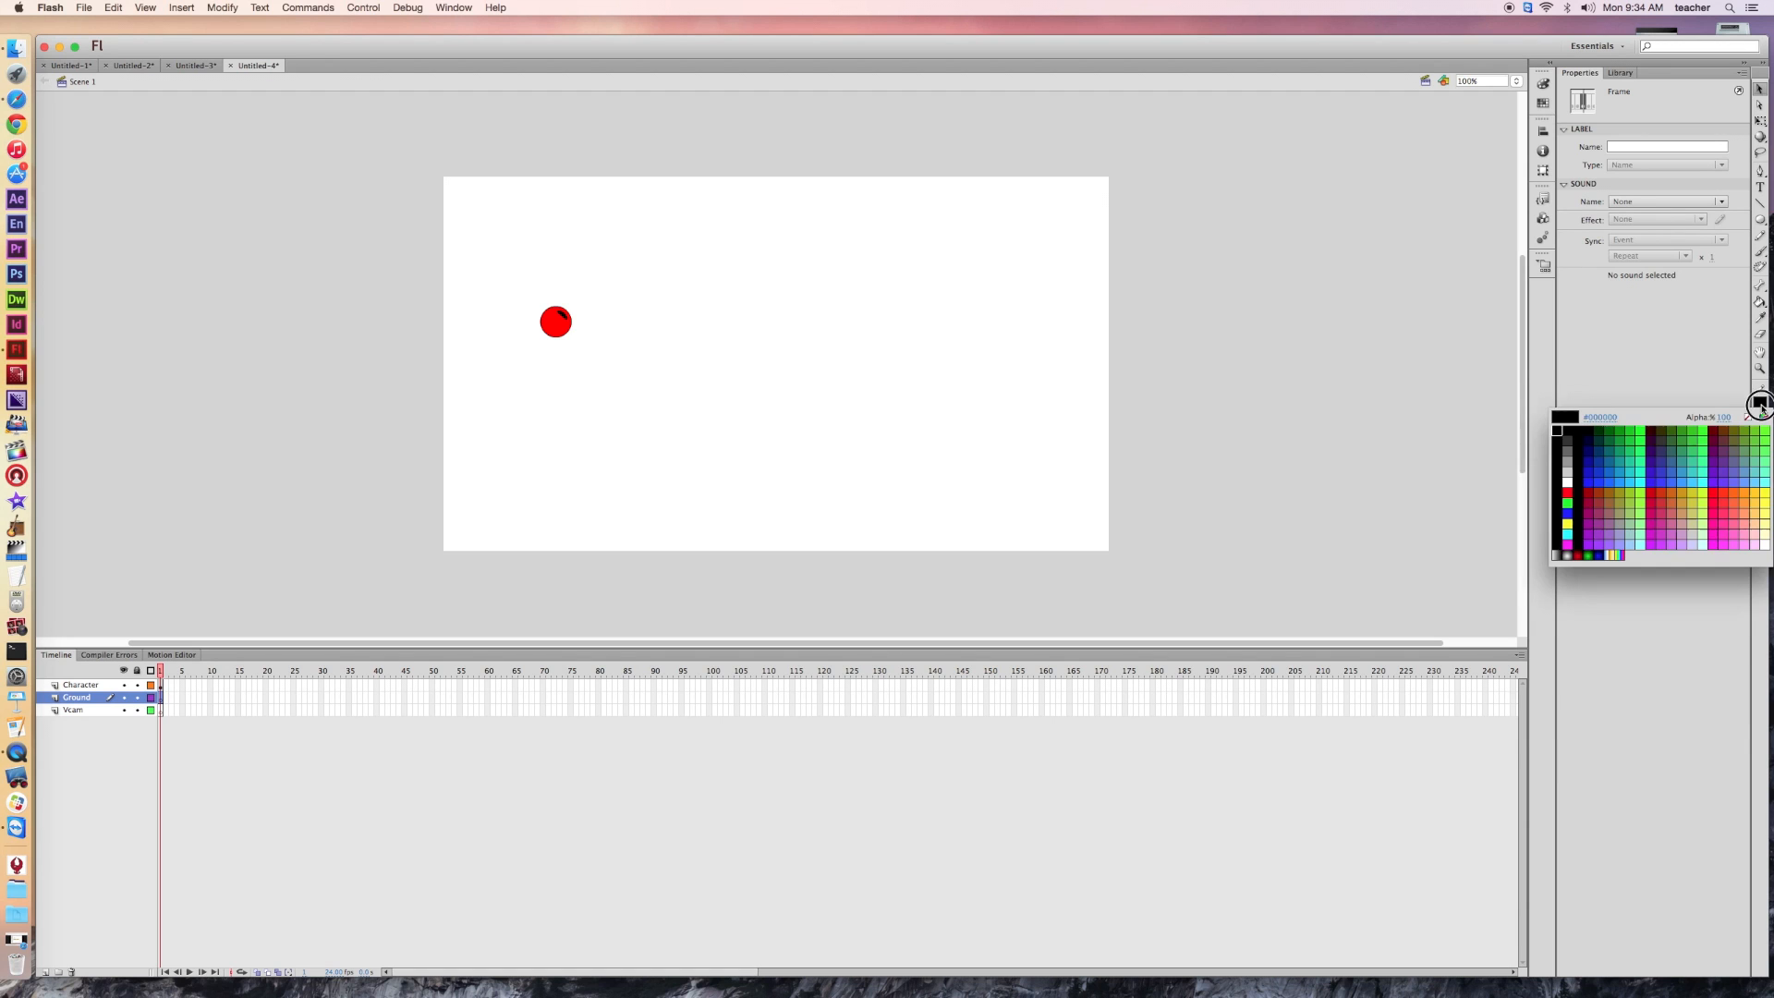
{"action": "left_click", "coordinate": [1618, 429]}
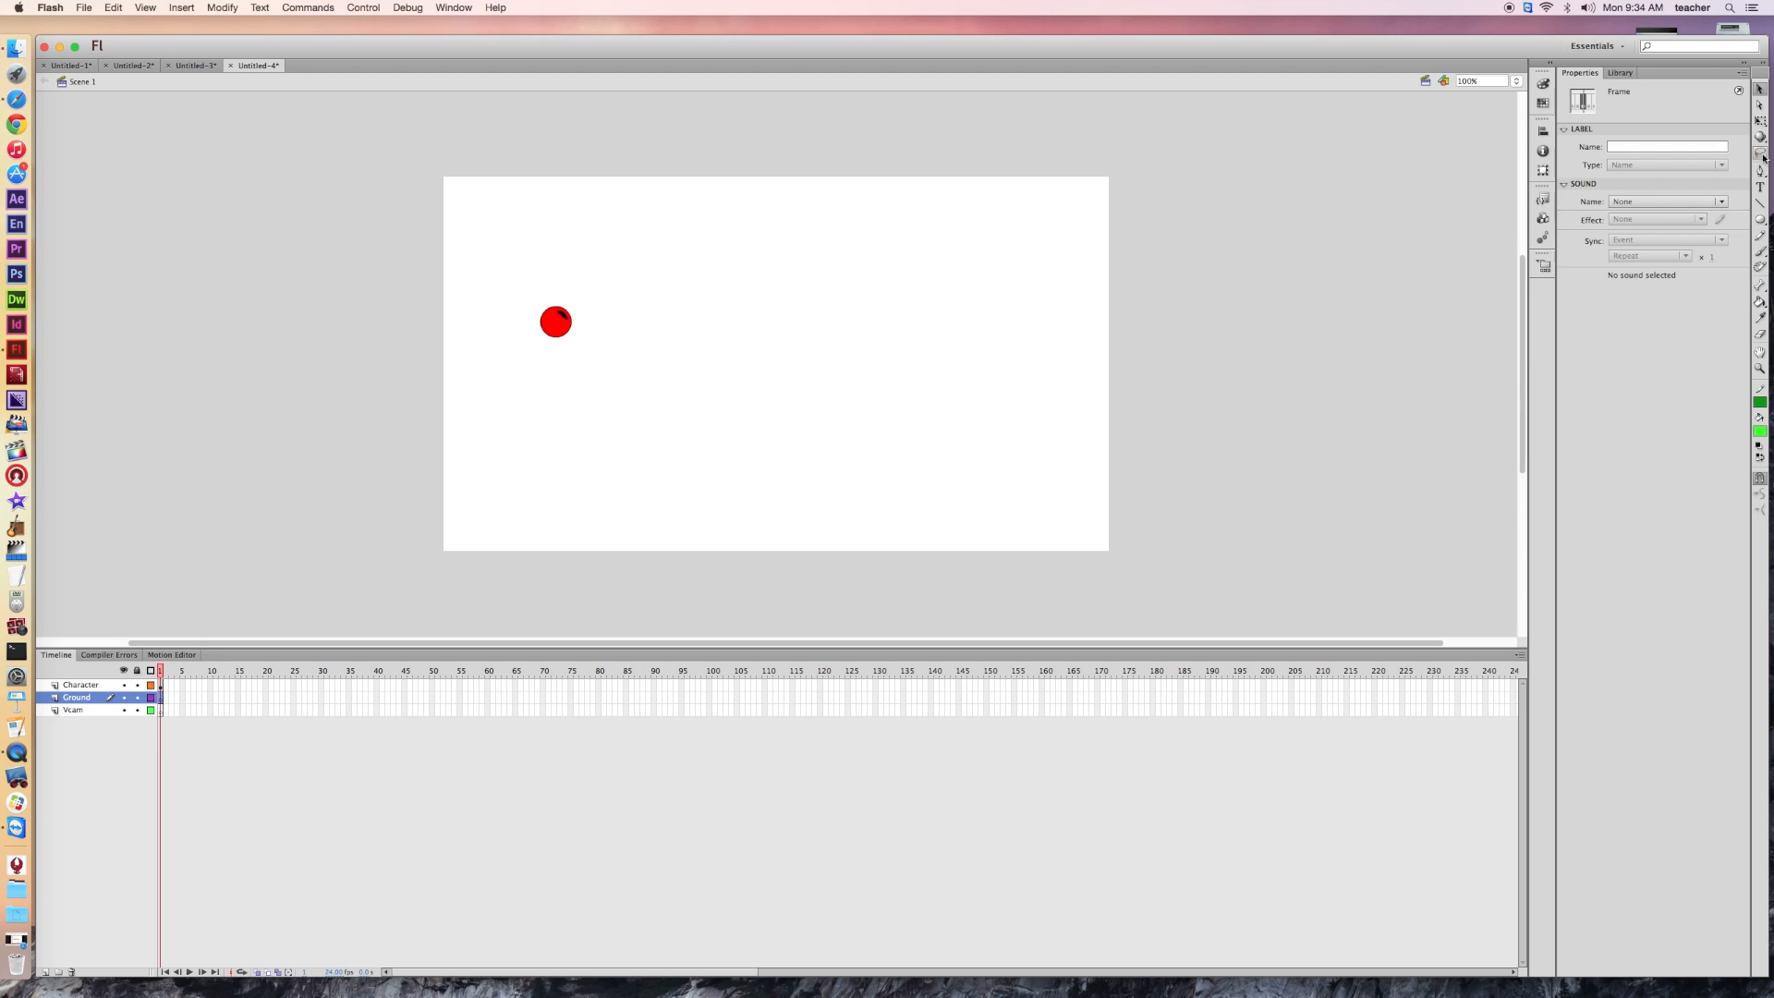
{"action": "left_click", "coordinate": [1761, 223]}
{"action": "left_click_drag", "start_coordinate": [1761, 223], "coordinate": [1650, 225]}
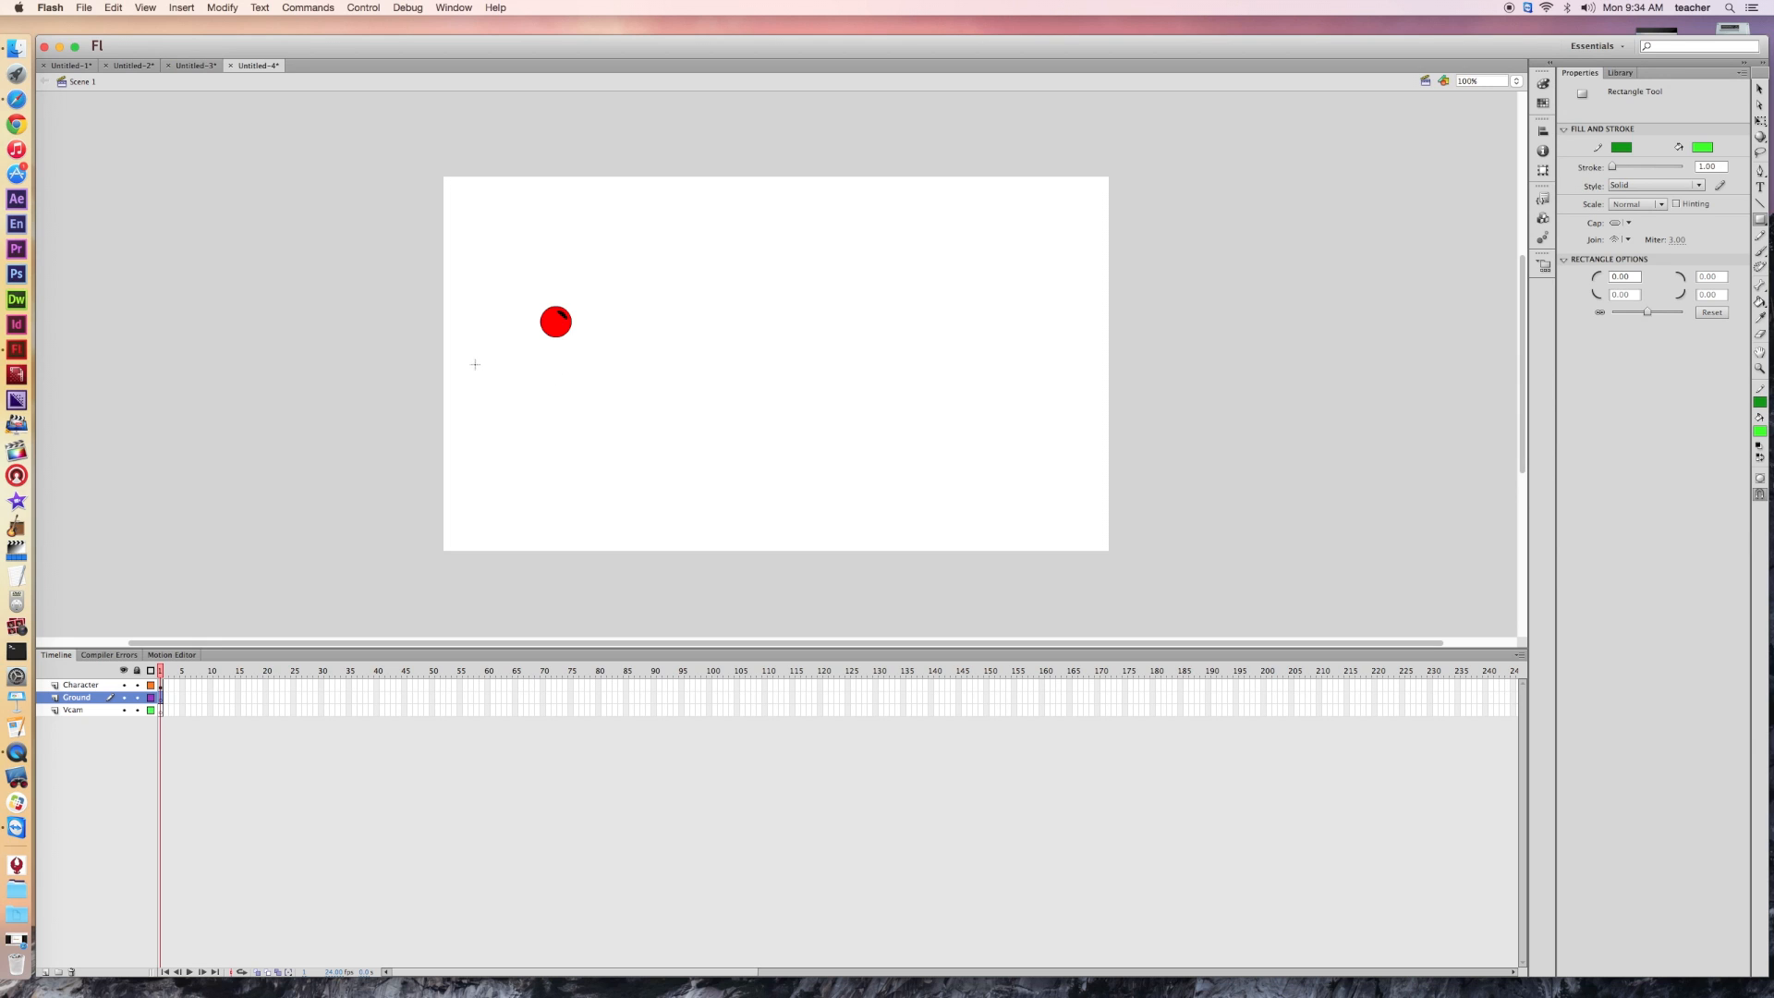
{"action": "left_click_drag", "start_coordinate": [475, 342], "coordinate": [640, 369]}
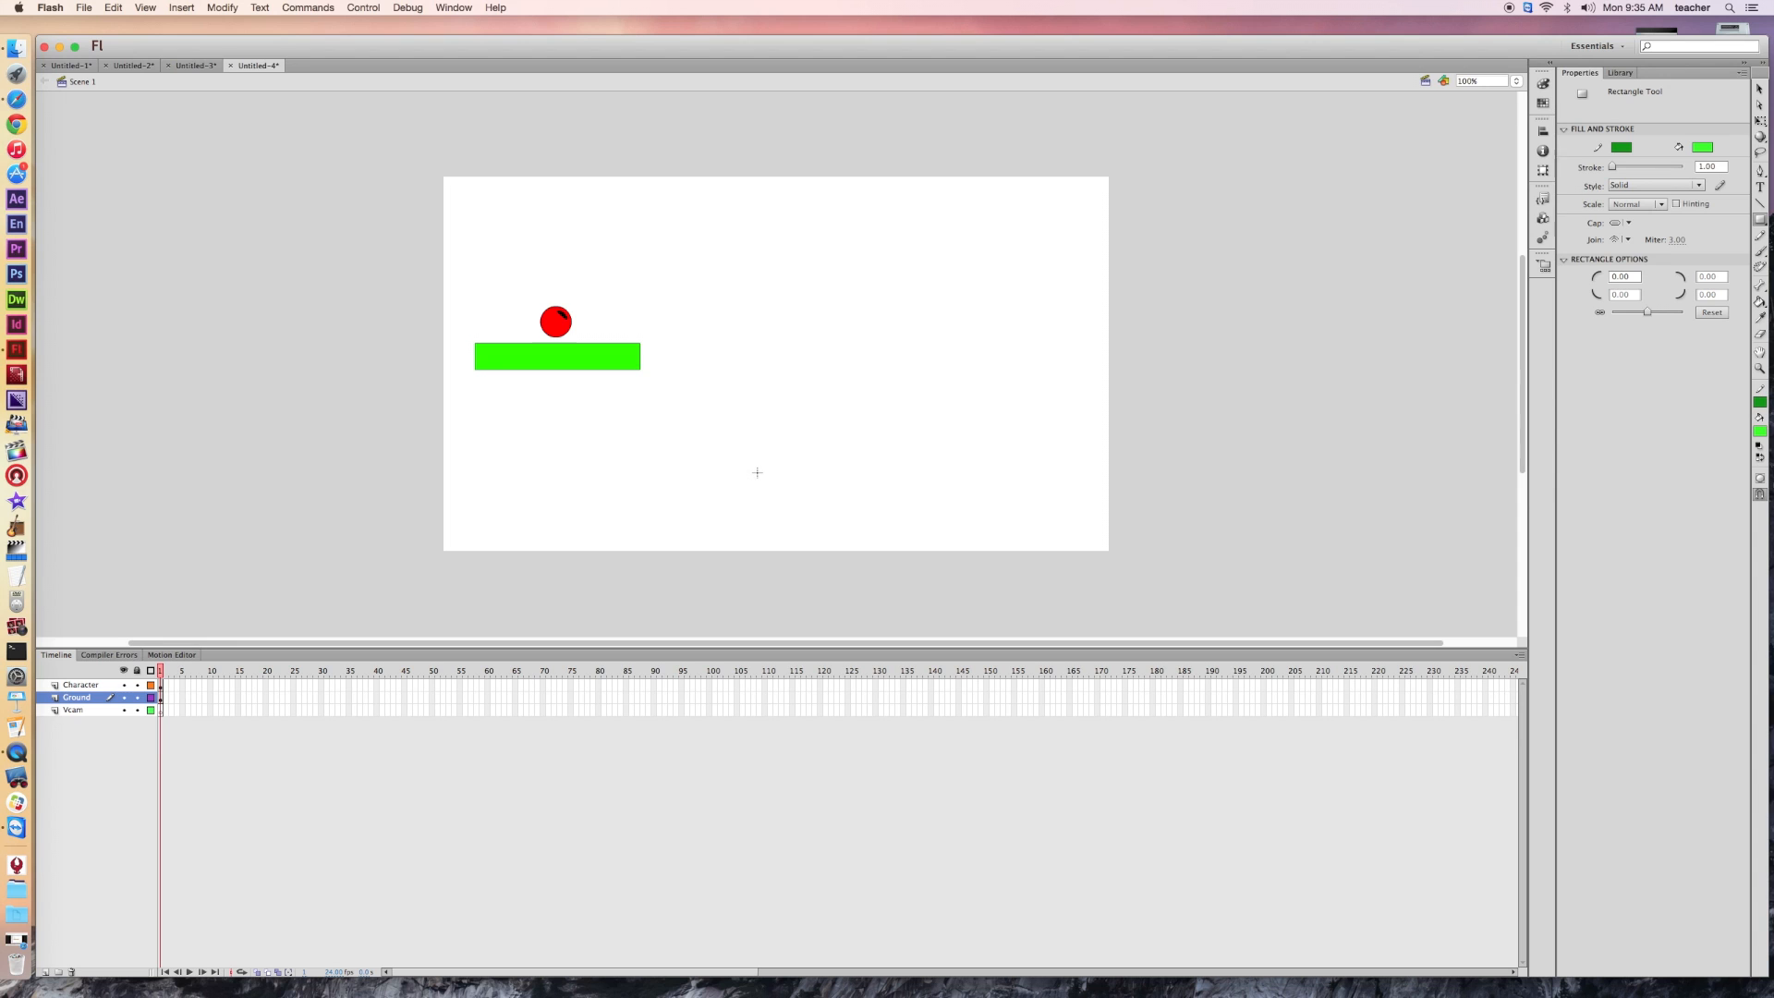
- Select the whole green rectangle including its outline and lock the Character layer
{"action": "left_click", "coordinate": [1761, 89]}
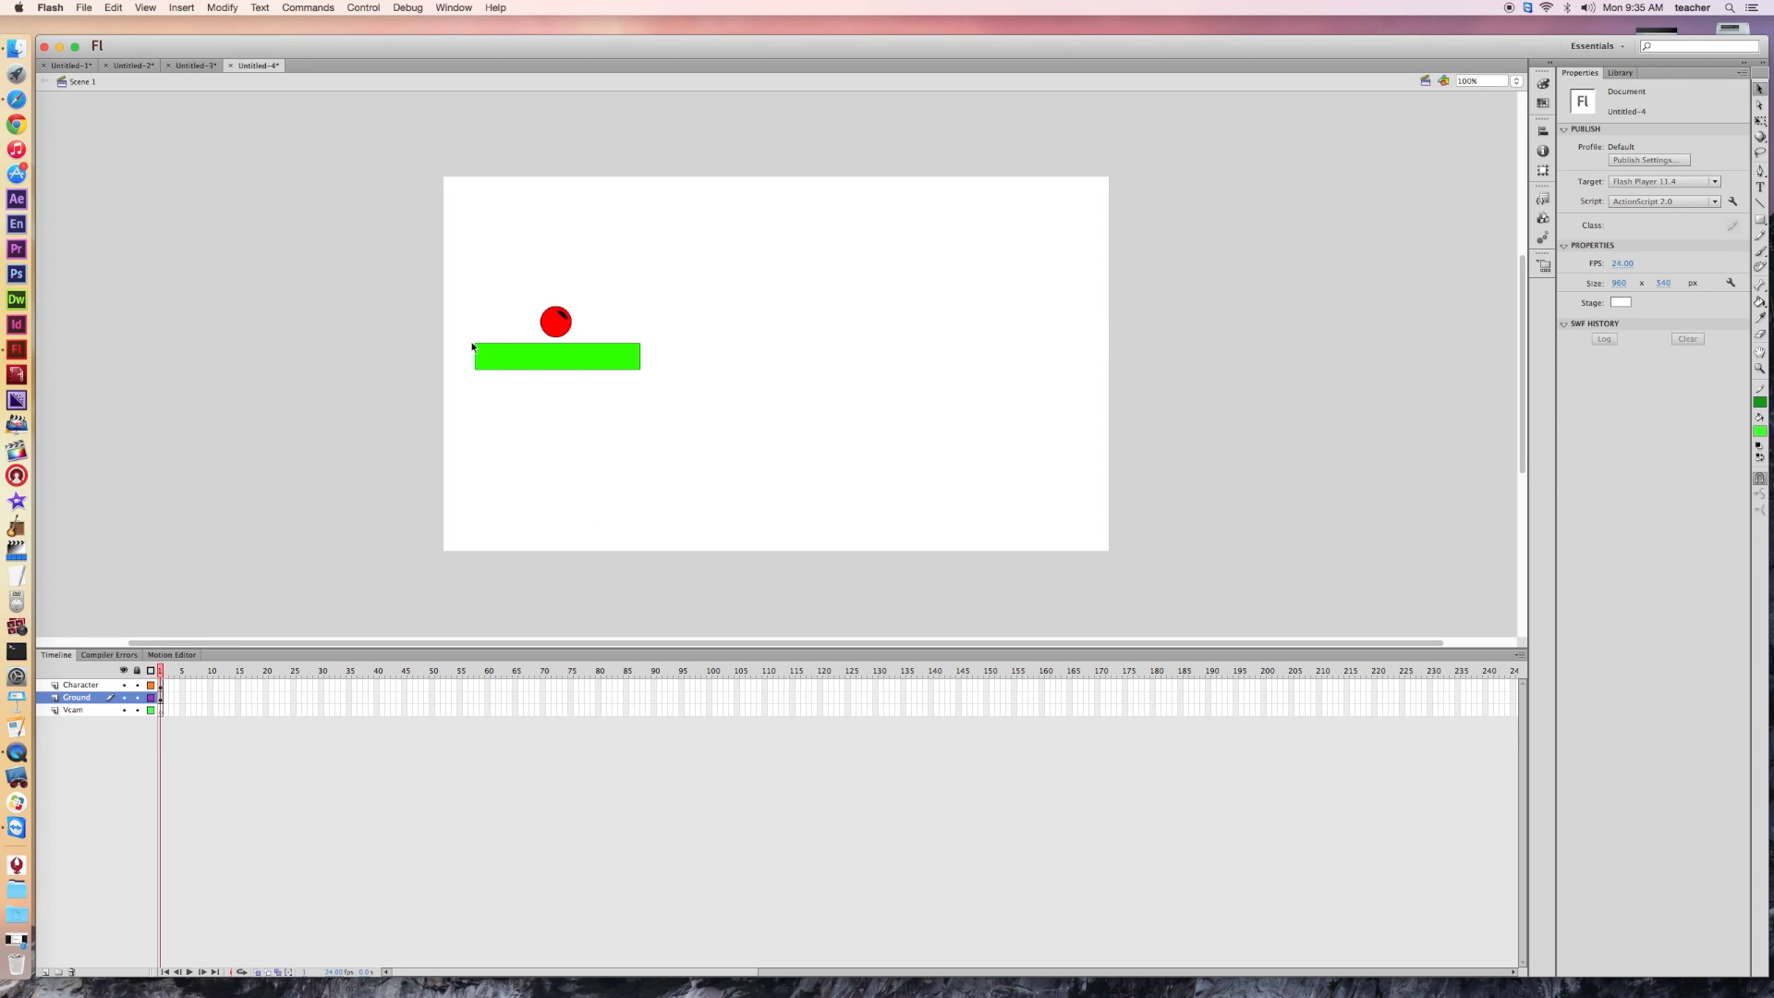
{"action": "left_click_drag", "start_coordinate": [469, 337], "coordinate": [667, 389]}
{"action": "left_click", "coordinate": [138, 685]}
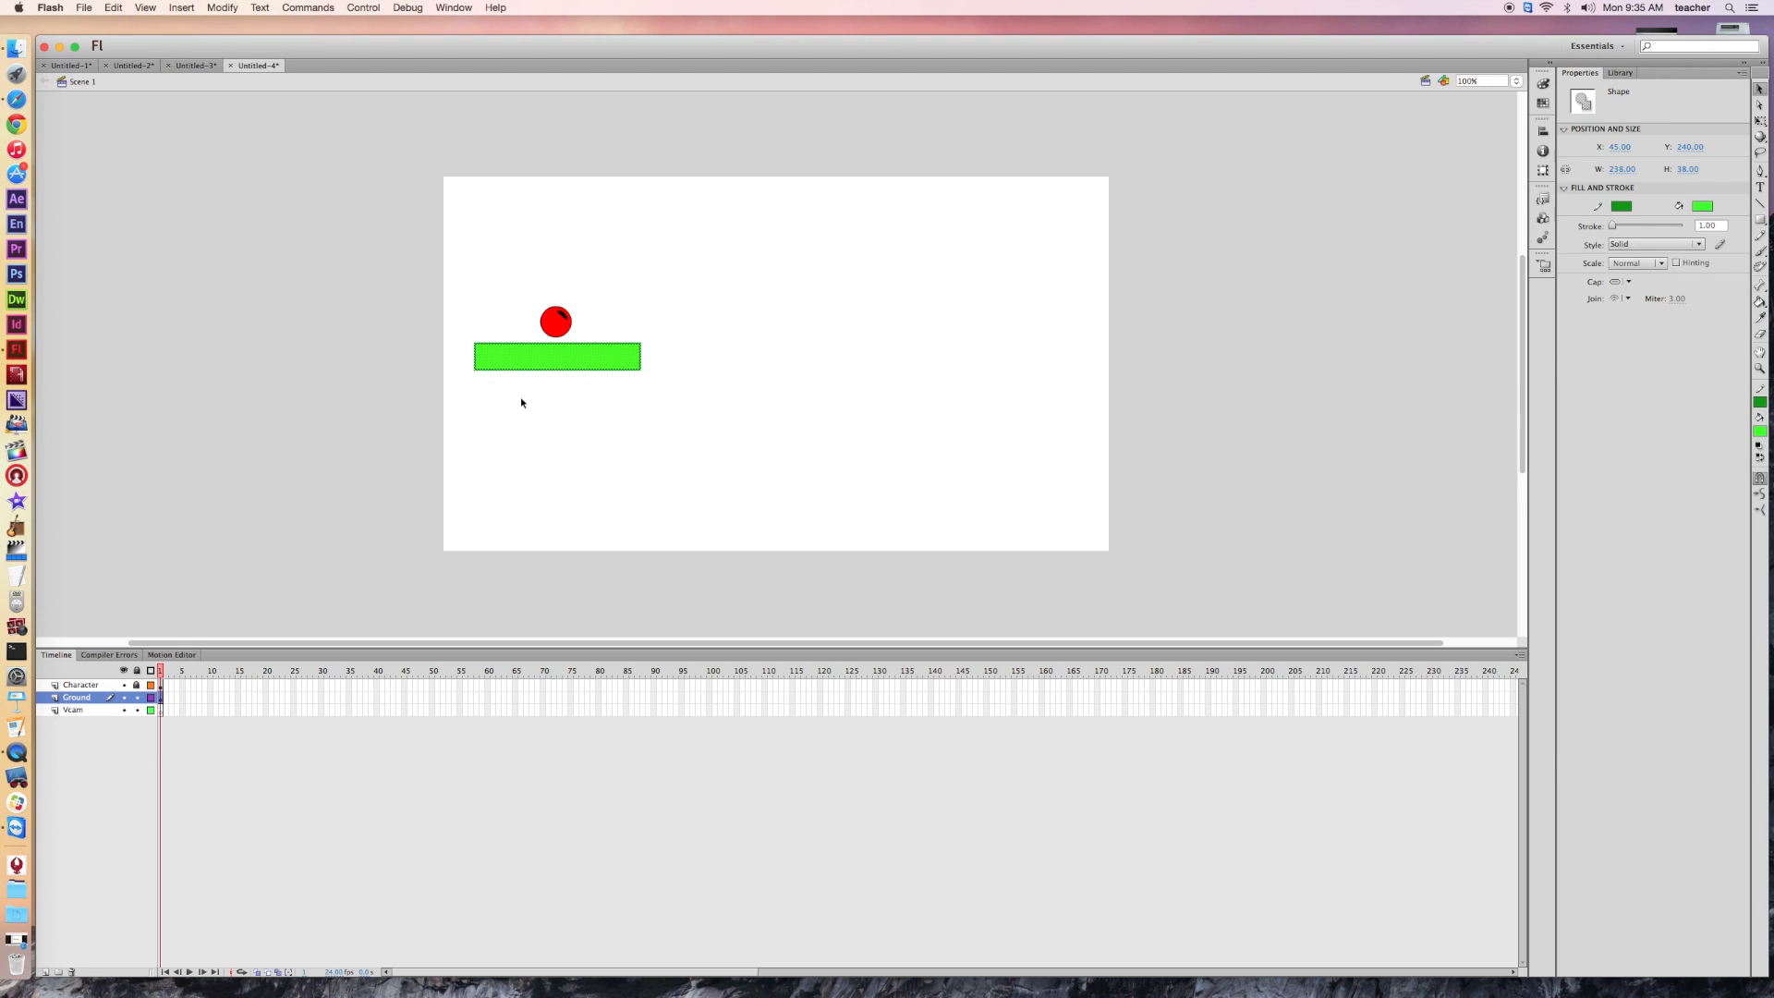
- Convert the green rectangle to a Movie Clip symbol named Ground with a centered registration point and give it the instance name ground
{"action": "right_click", "coordinate": [557, 364]}
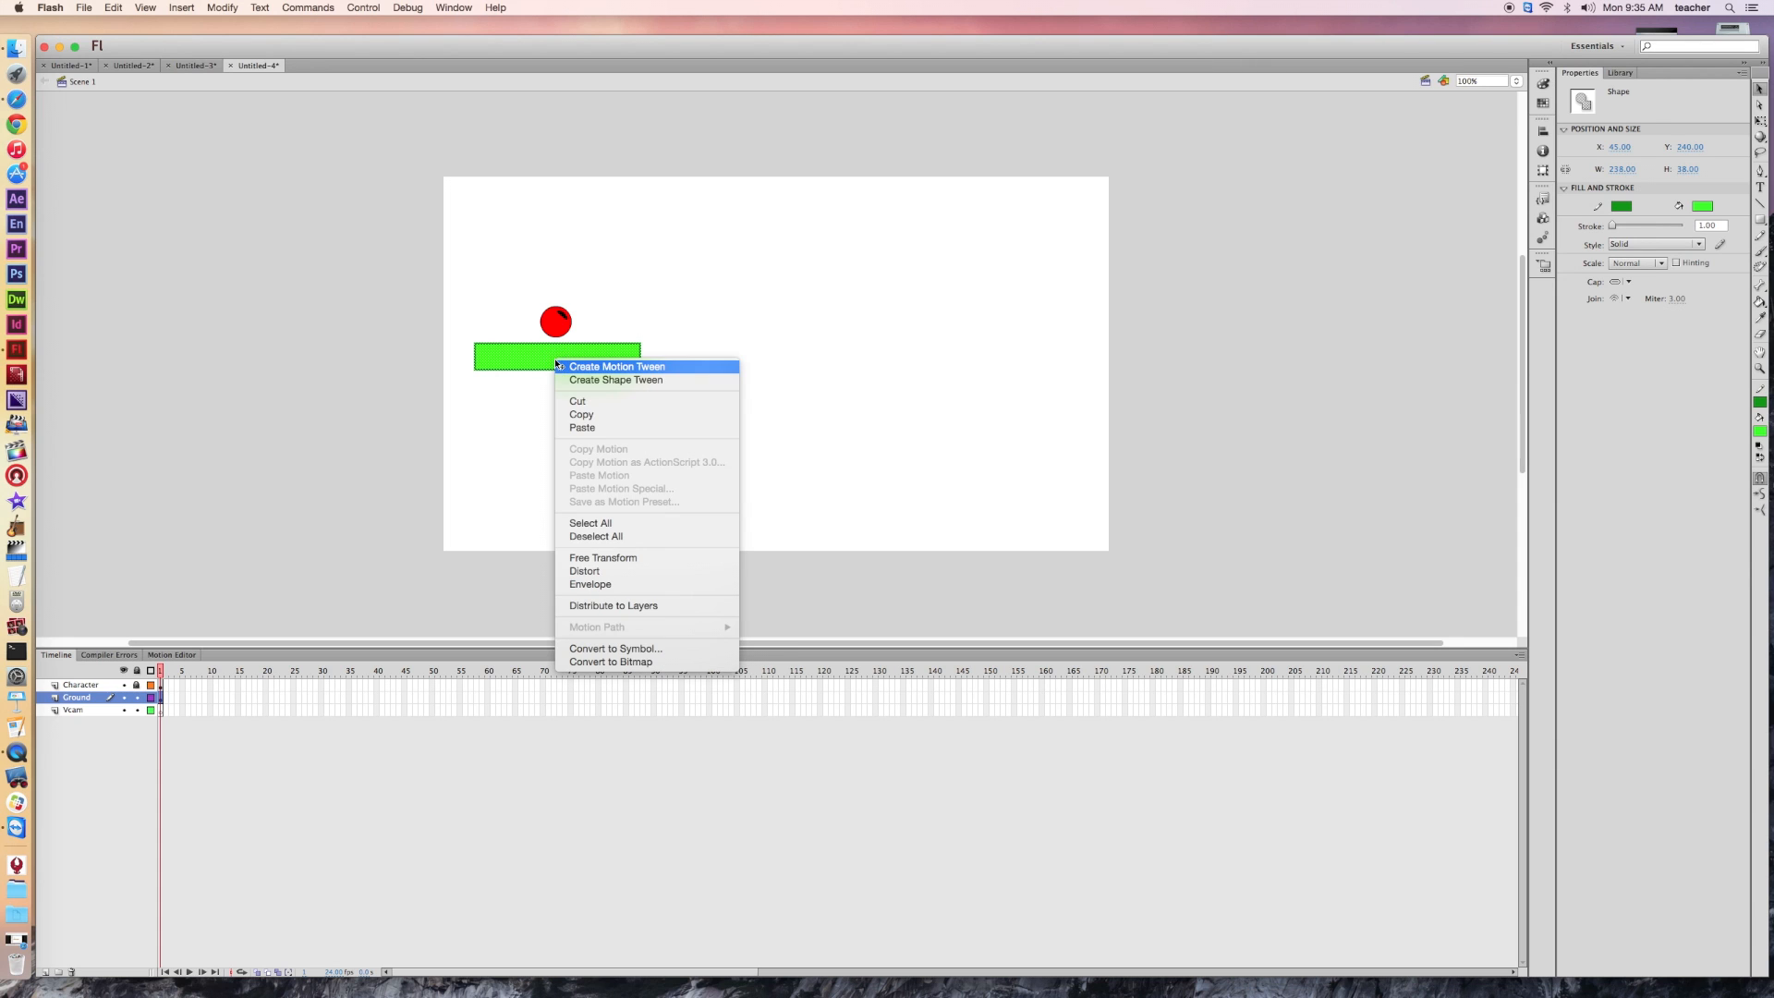
{"action": "left_click", "coordinate": [630, 650]}
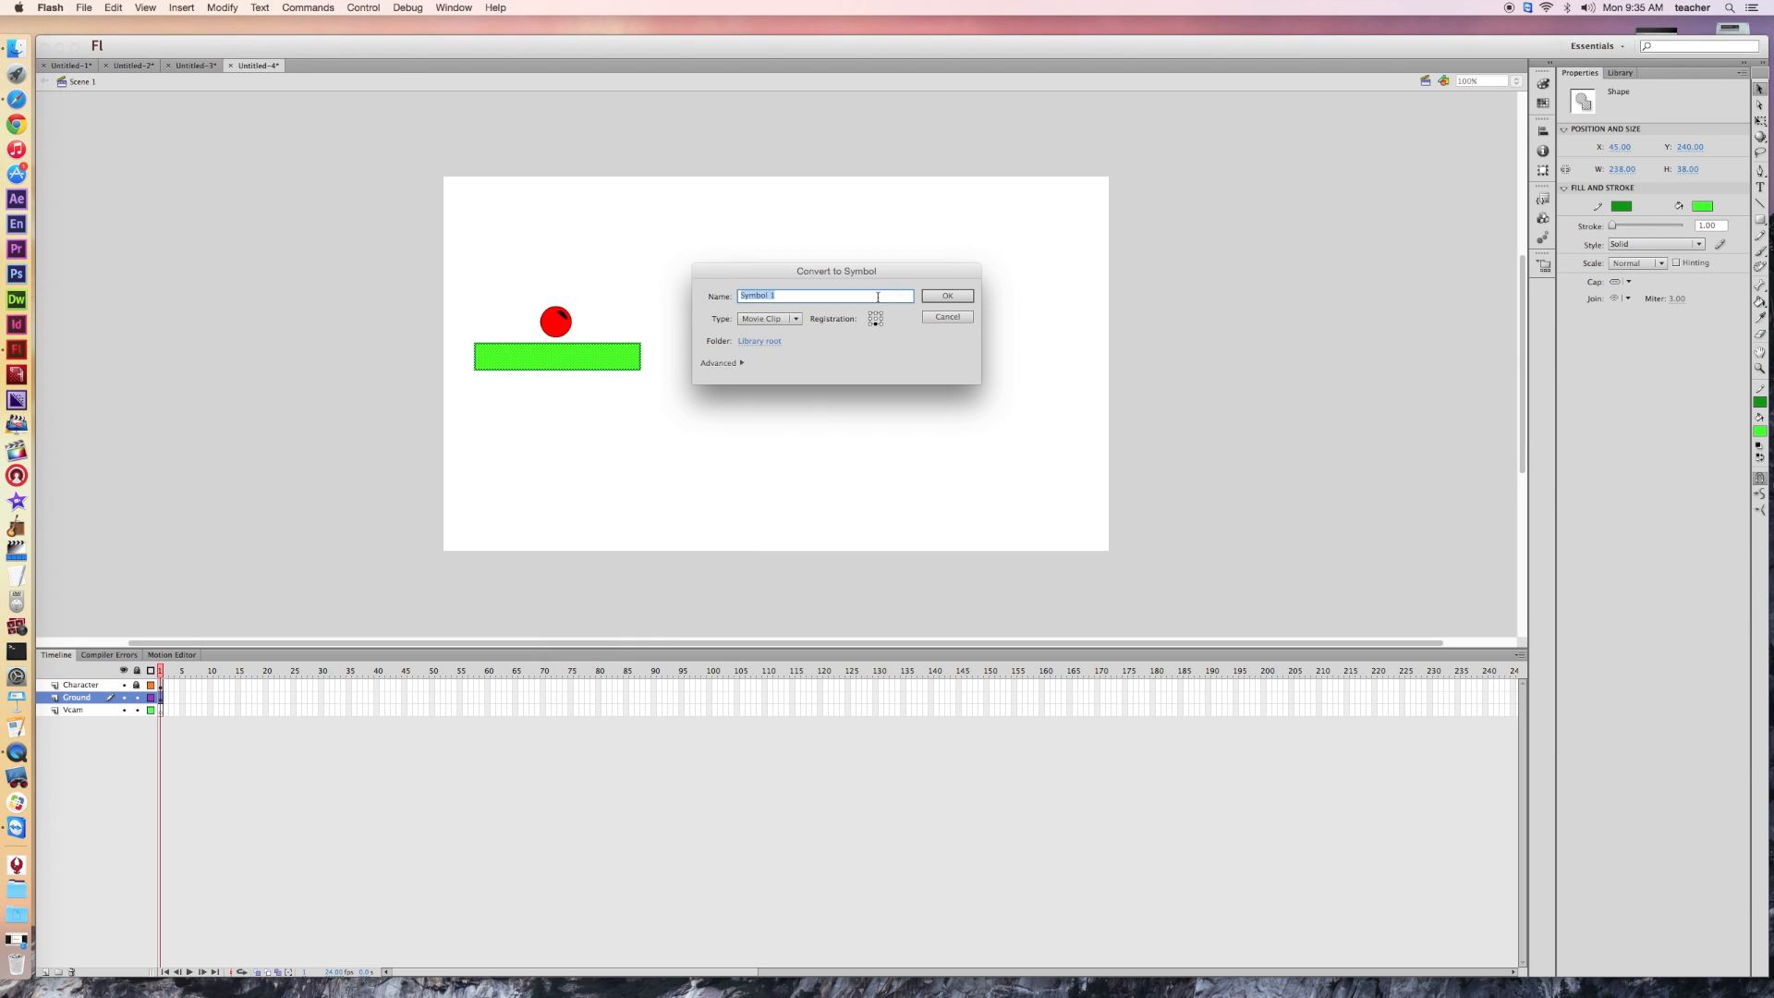
{"action": "type", "text": "Ground"}
{"action": "left_click", "coordinate": [877, 322]}
{"action": "left_click", "coordinate": [947, 300]}
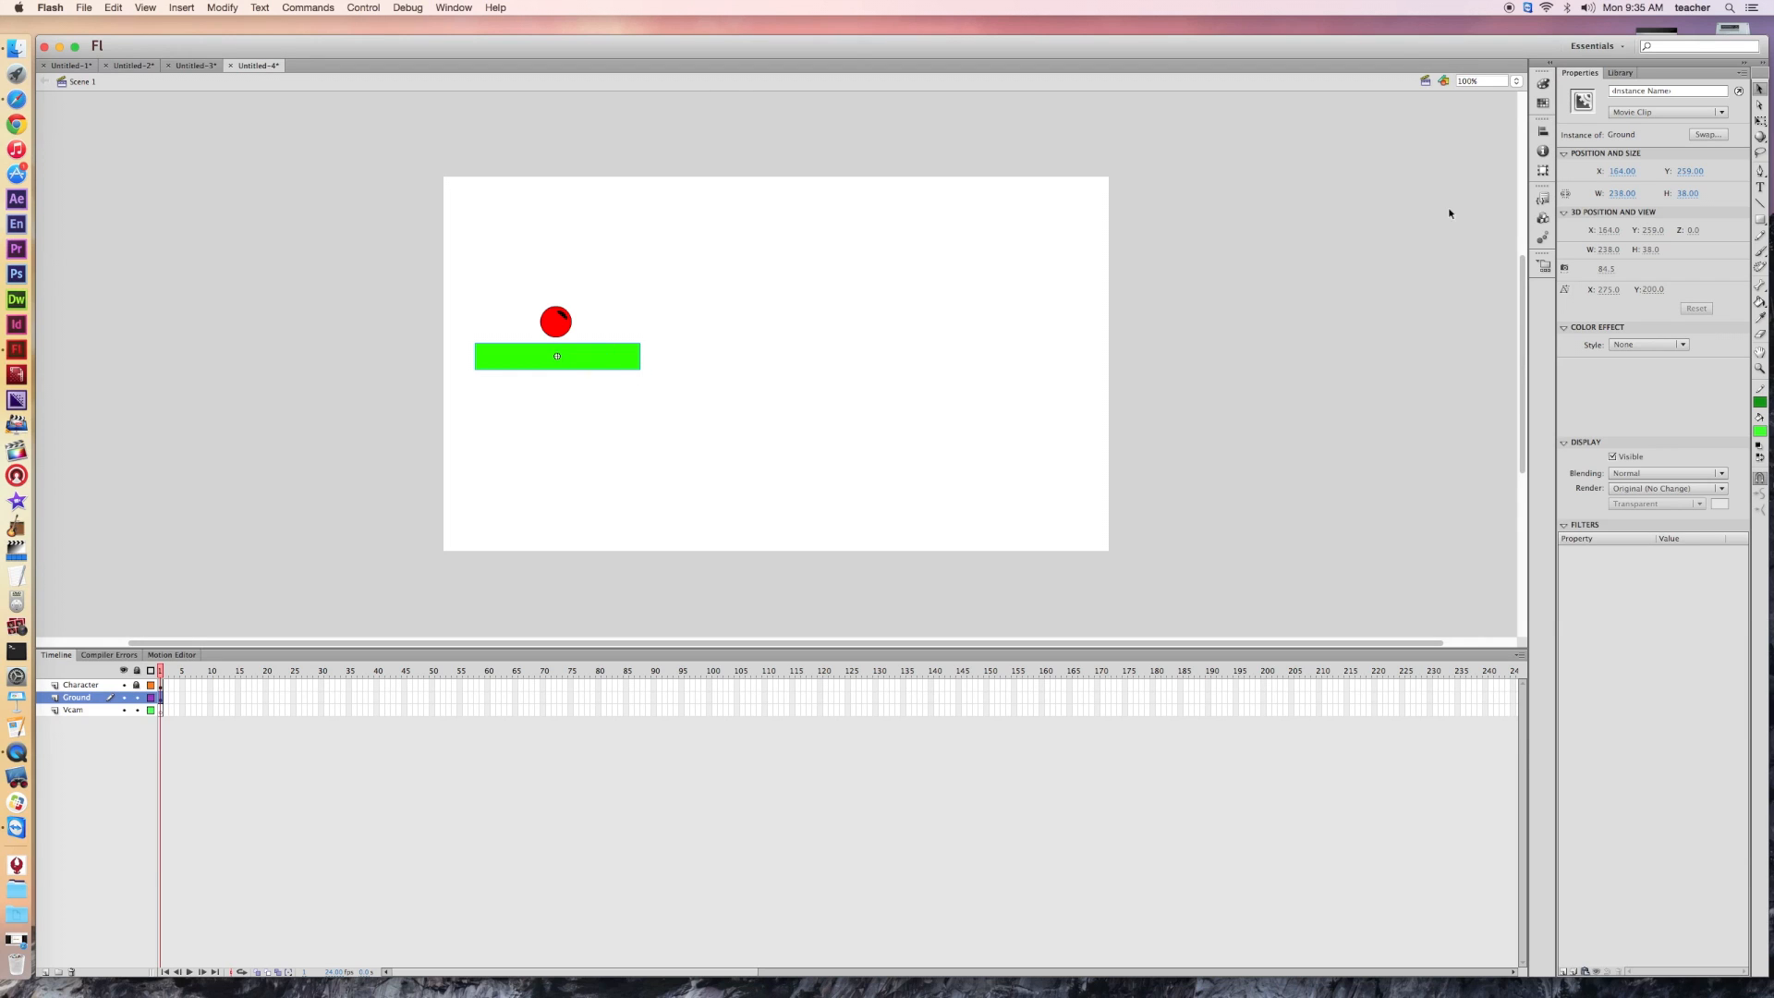
{"action": "left_click", "coordinate": [1629, 90]}
- Inside the Ground symbol, copy the whole green platform and place two copies stepping down to the right of the original
{"action": "double_click", "coordinate": [587, 359]}
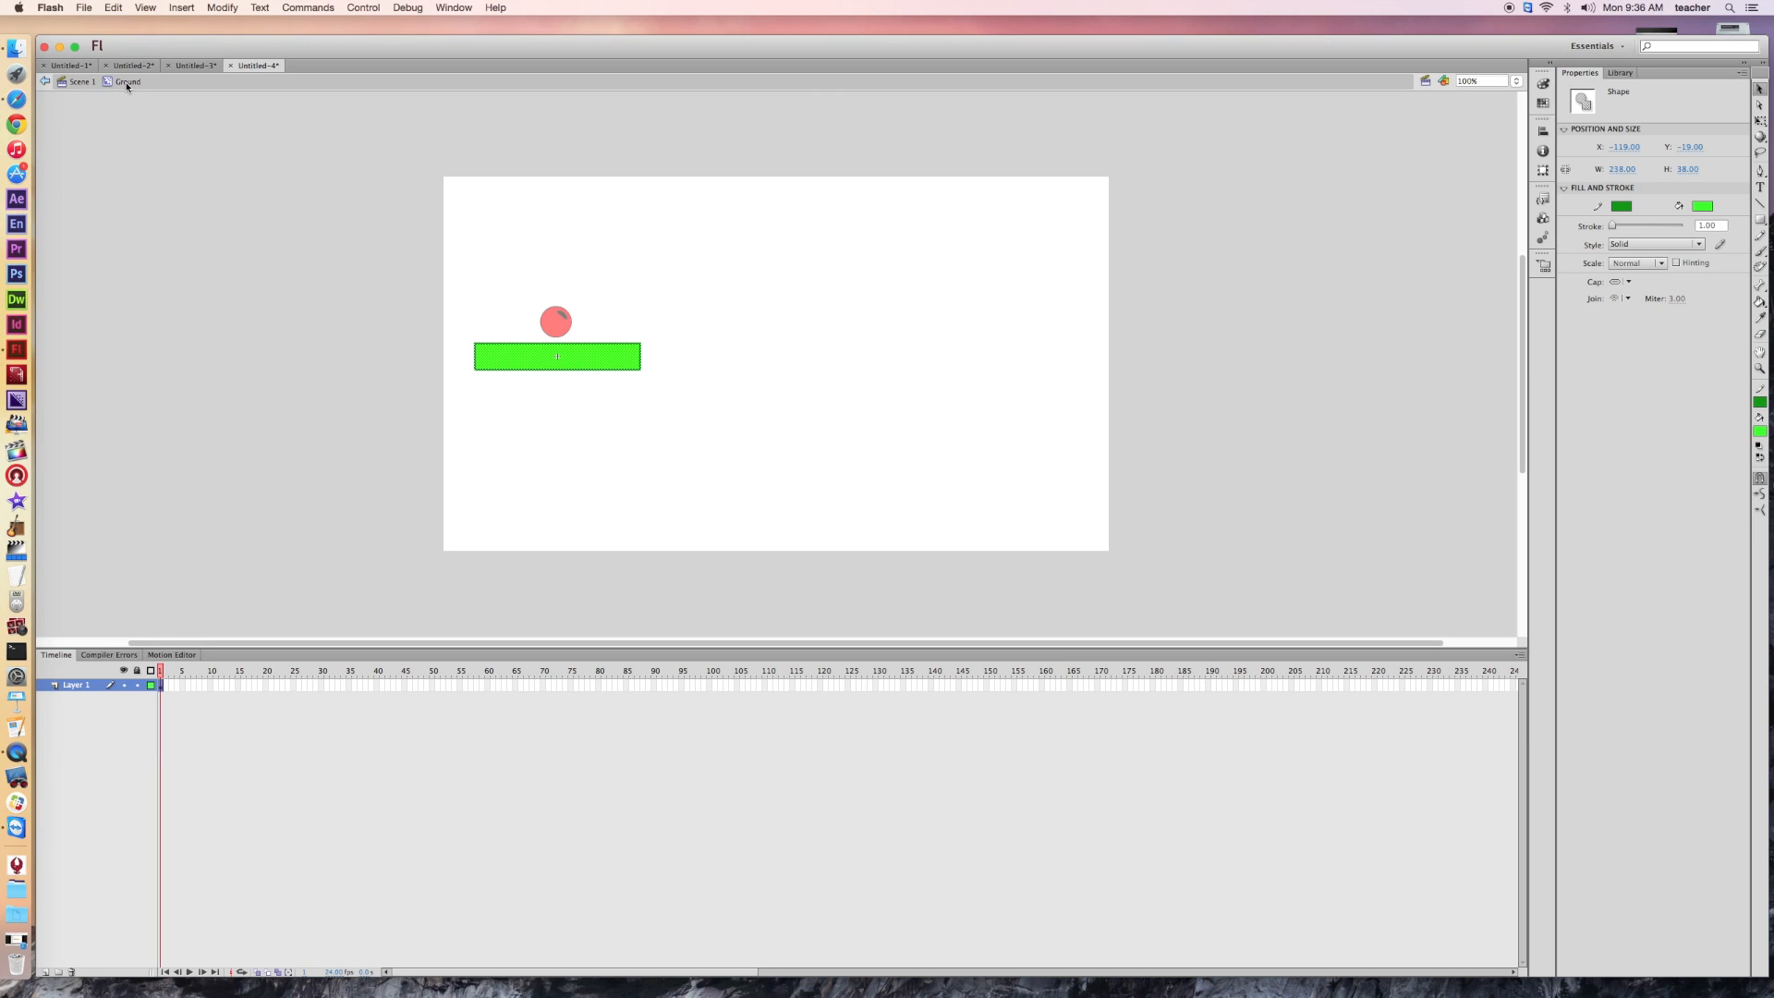
{"action": "left_click", "coordinate": [518, 385]}
{"action": "left_click_drag", "start_coordinate": [657, 389], "coordinate": [469, 346]}
{"action": "left_click", "coordinate": [592, 427]}
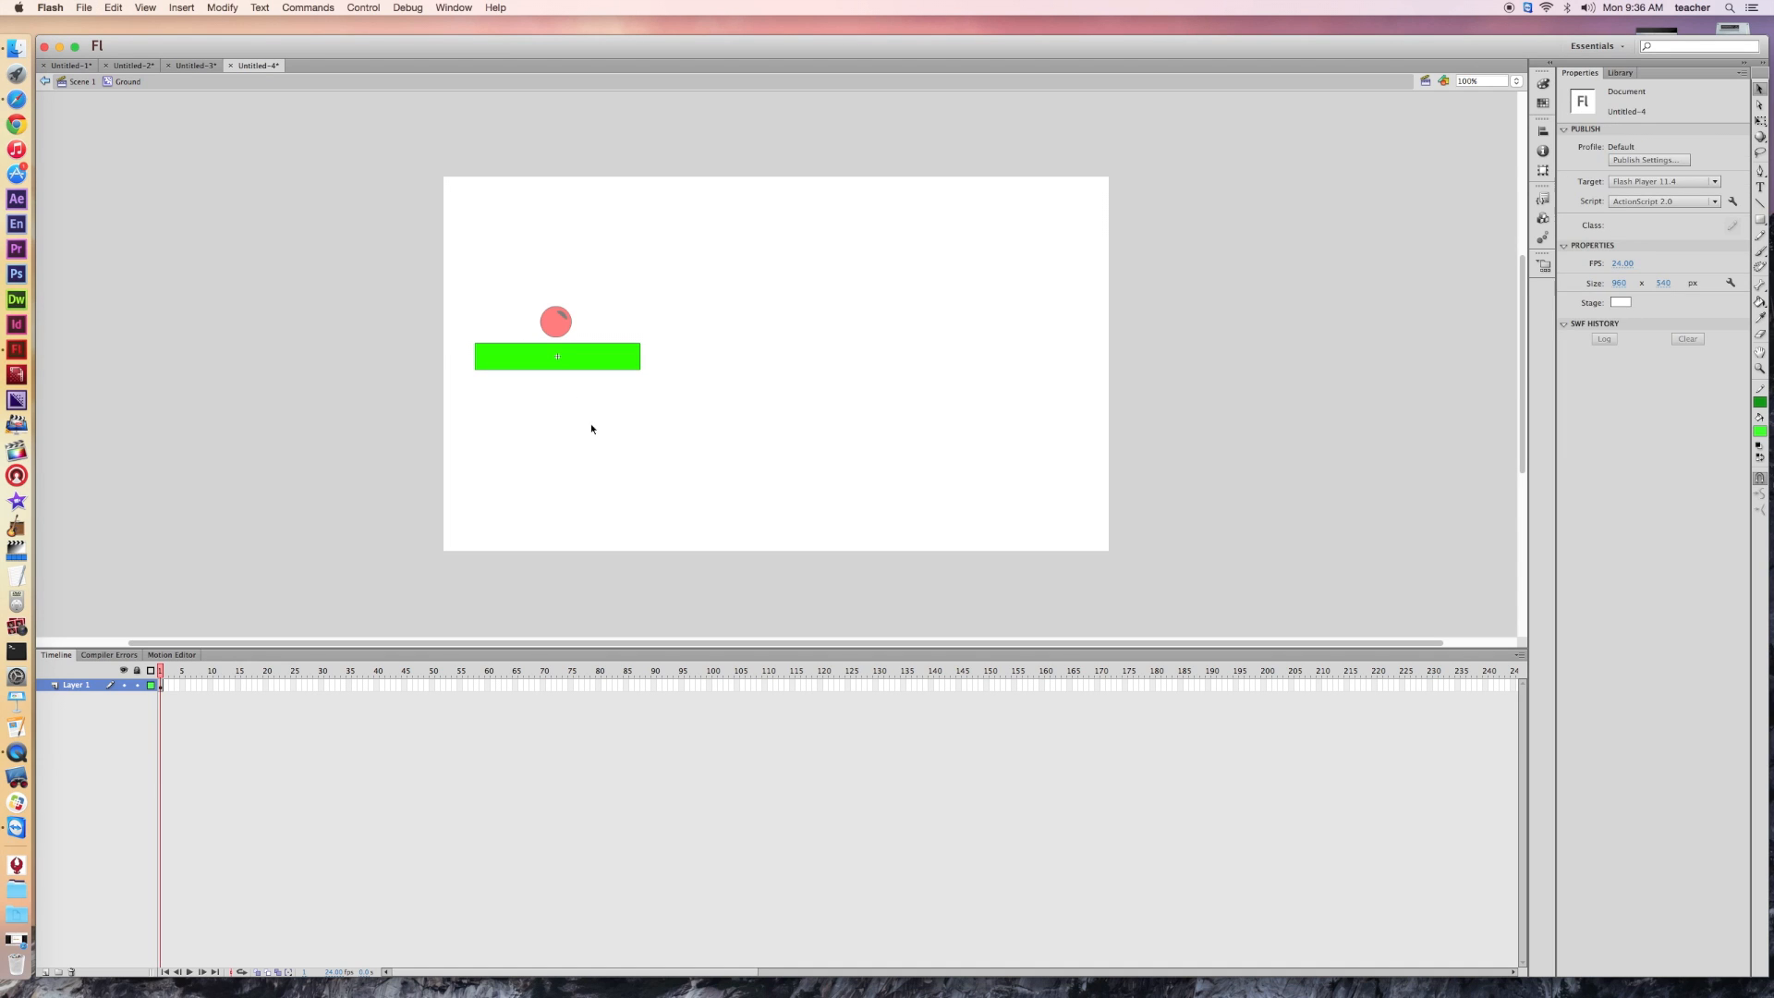
{"action": "key", "text": "super+v"}
{"action": "left_click_drag", "start_coordinate": [785, 362], "coordinate": [710, 416]}
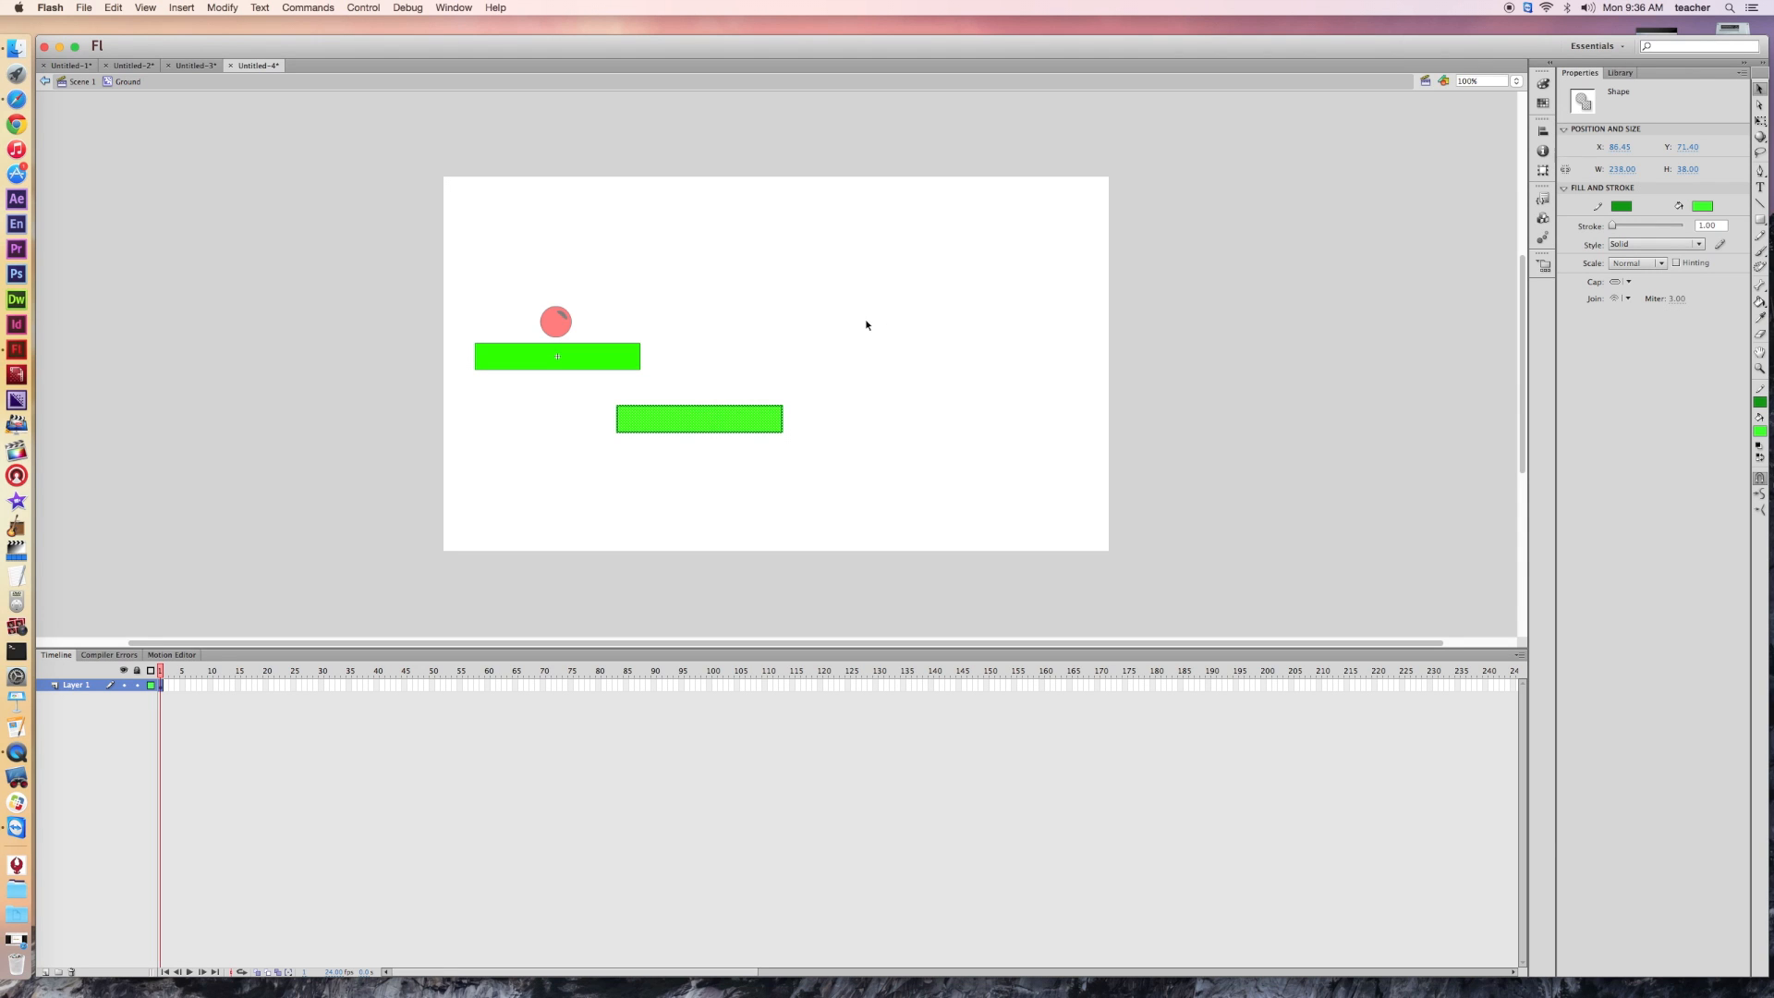
{"action": "key", "text": "super+v"}
{"action": "left_click_drag", "start_coordinate": [759, 368], "coordinate": [858, 466]}
- Place three more platform copies stepping back up to the right at about X 572, 825 and 1149, and return to Scene 1
{"action": "key", "text": "super+v"}
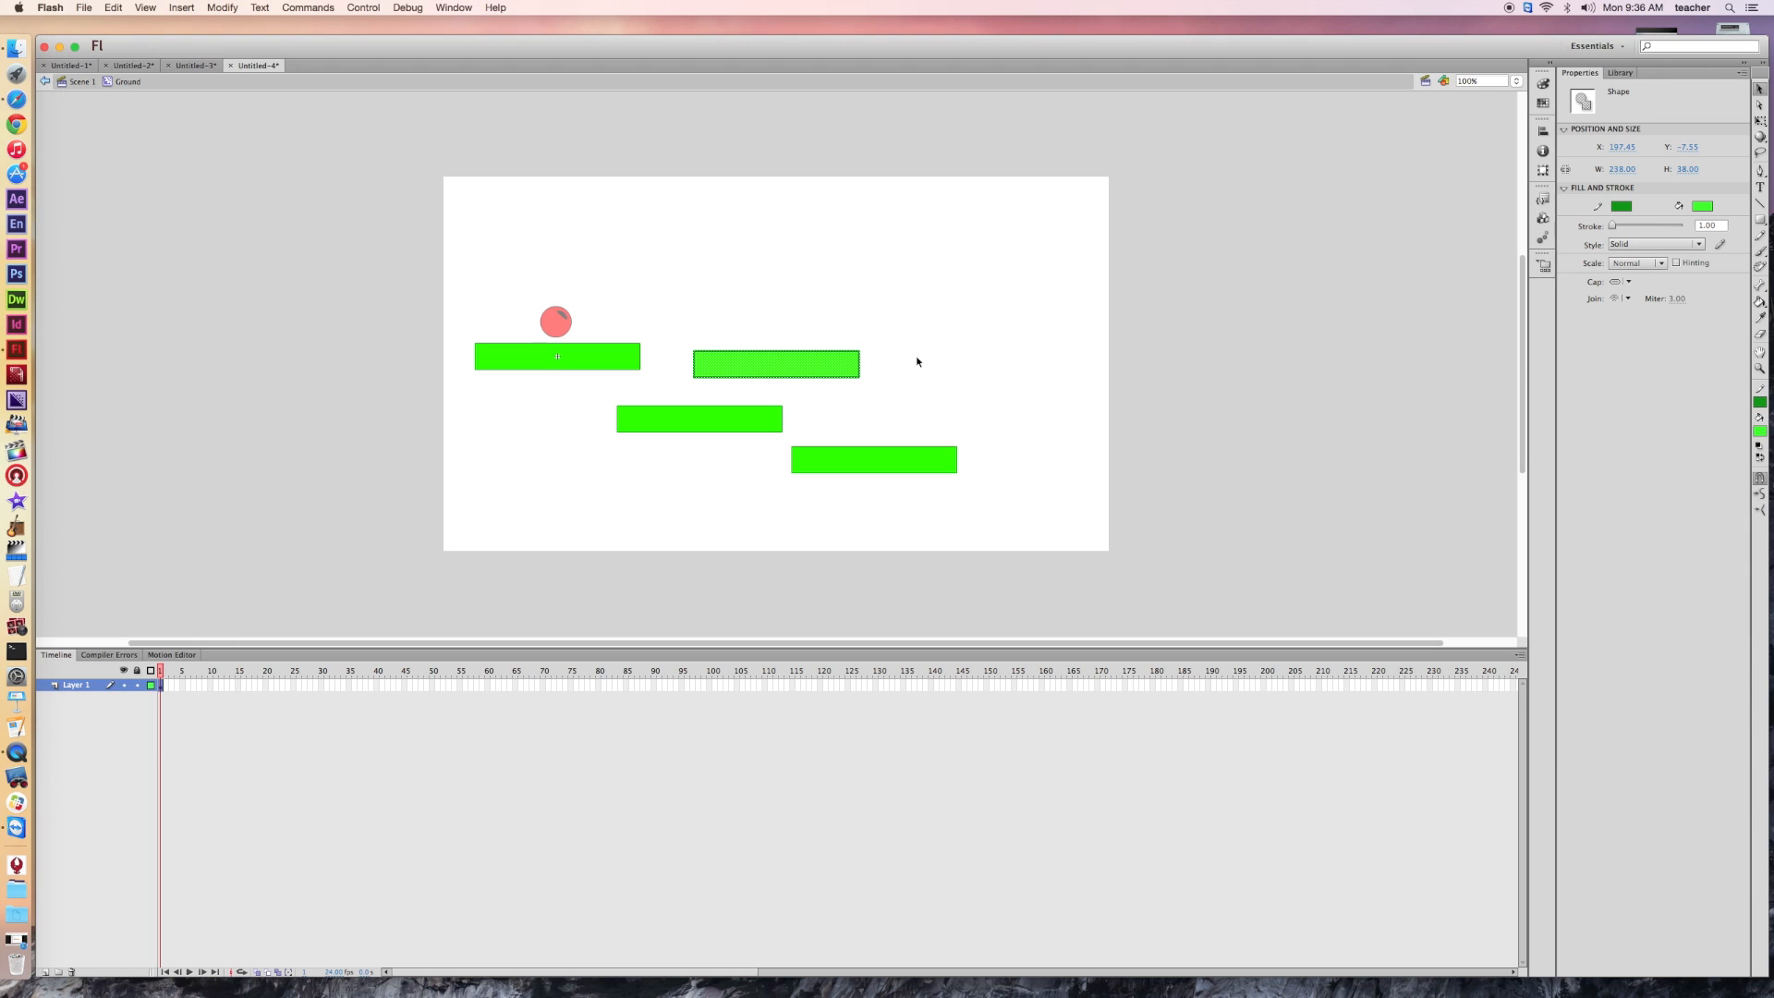
{"action": "left_click_drag", "start_coordinate": [777, 370], "coordinate": [1038, 400]}
{"action": "key", "text": "super+v"}
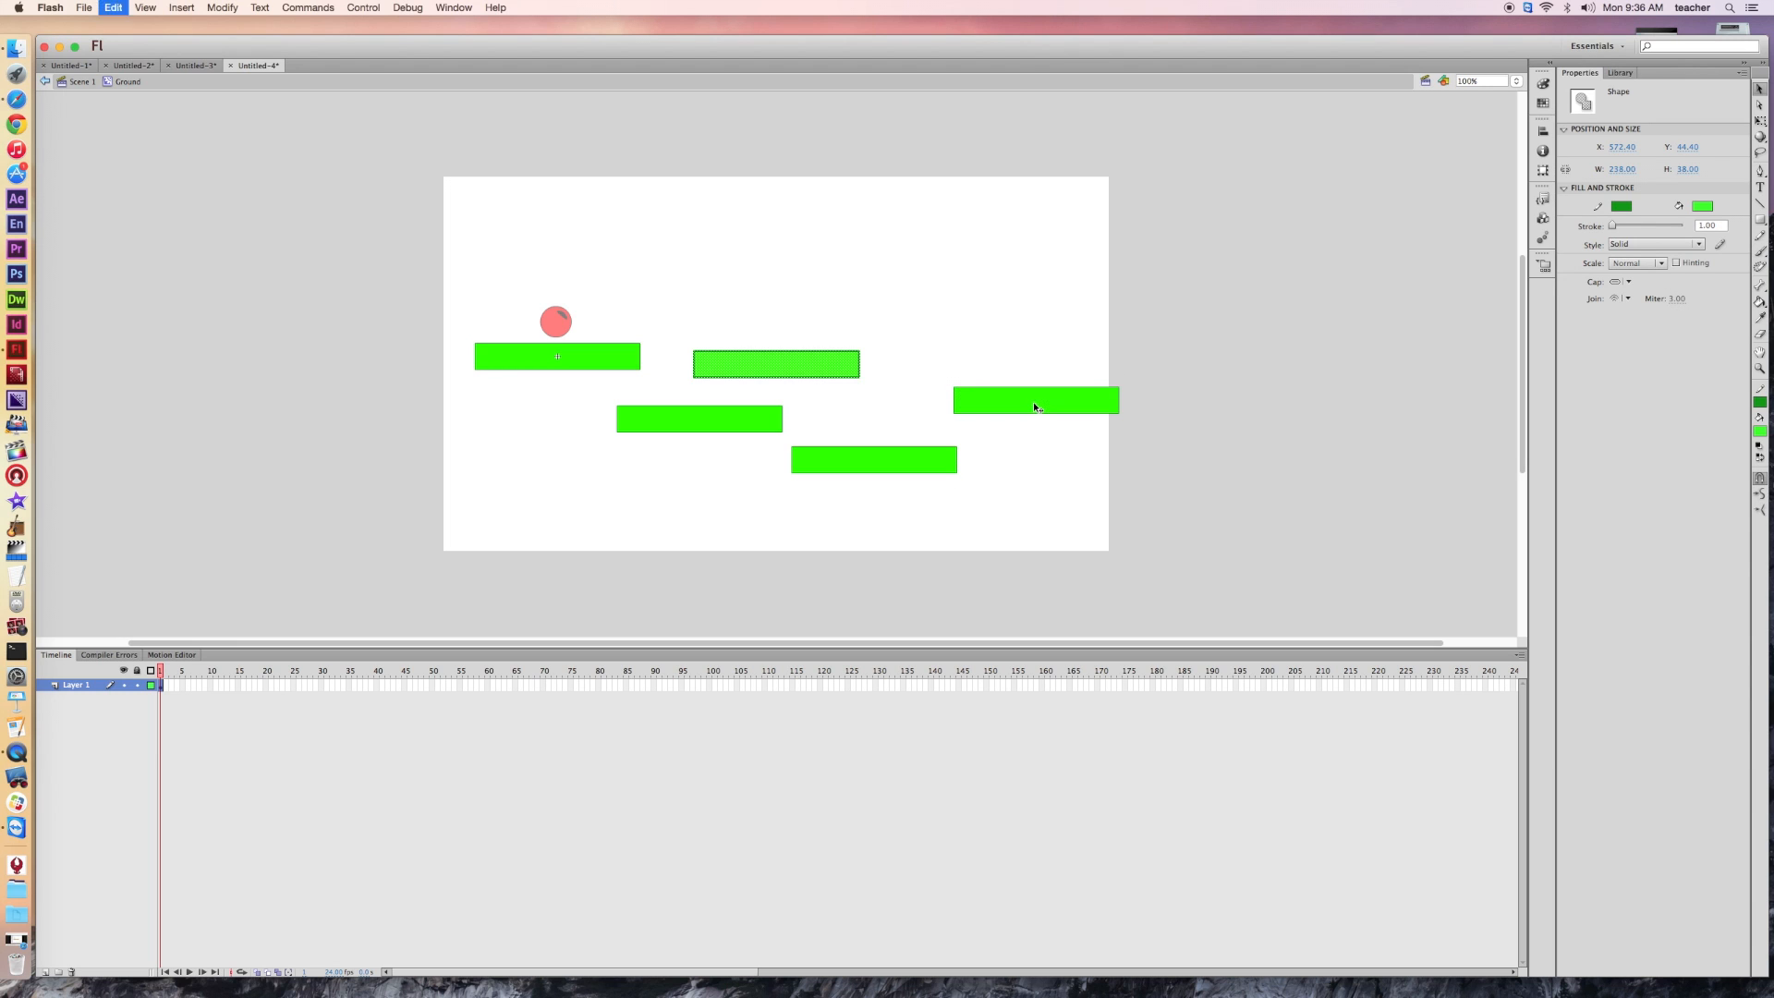
{"action": "left_click_drag", "start_coordinate": [791, 366], "coordinate": [1226, 358]}
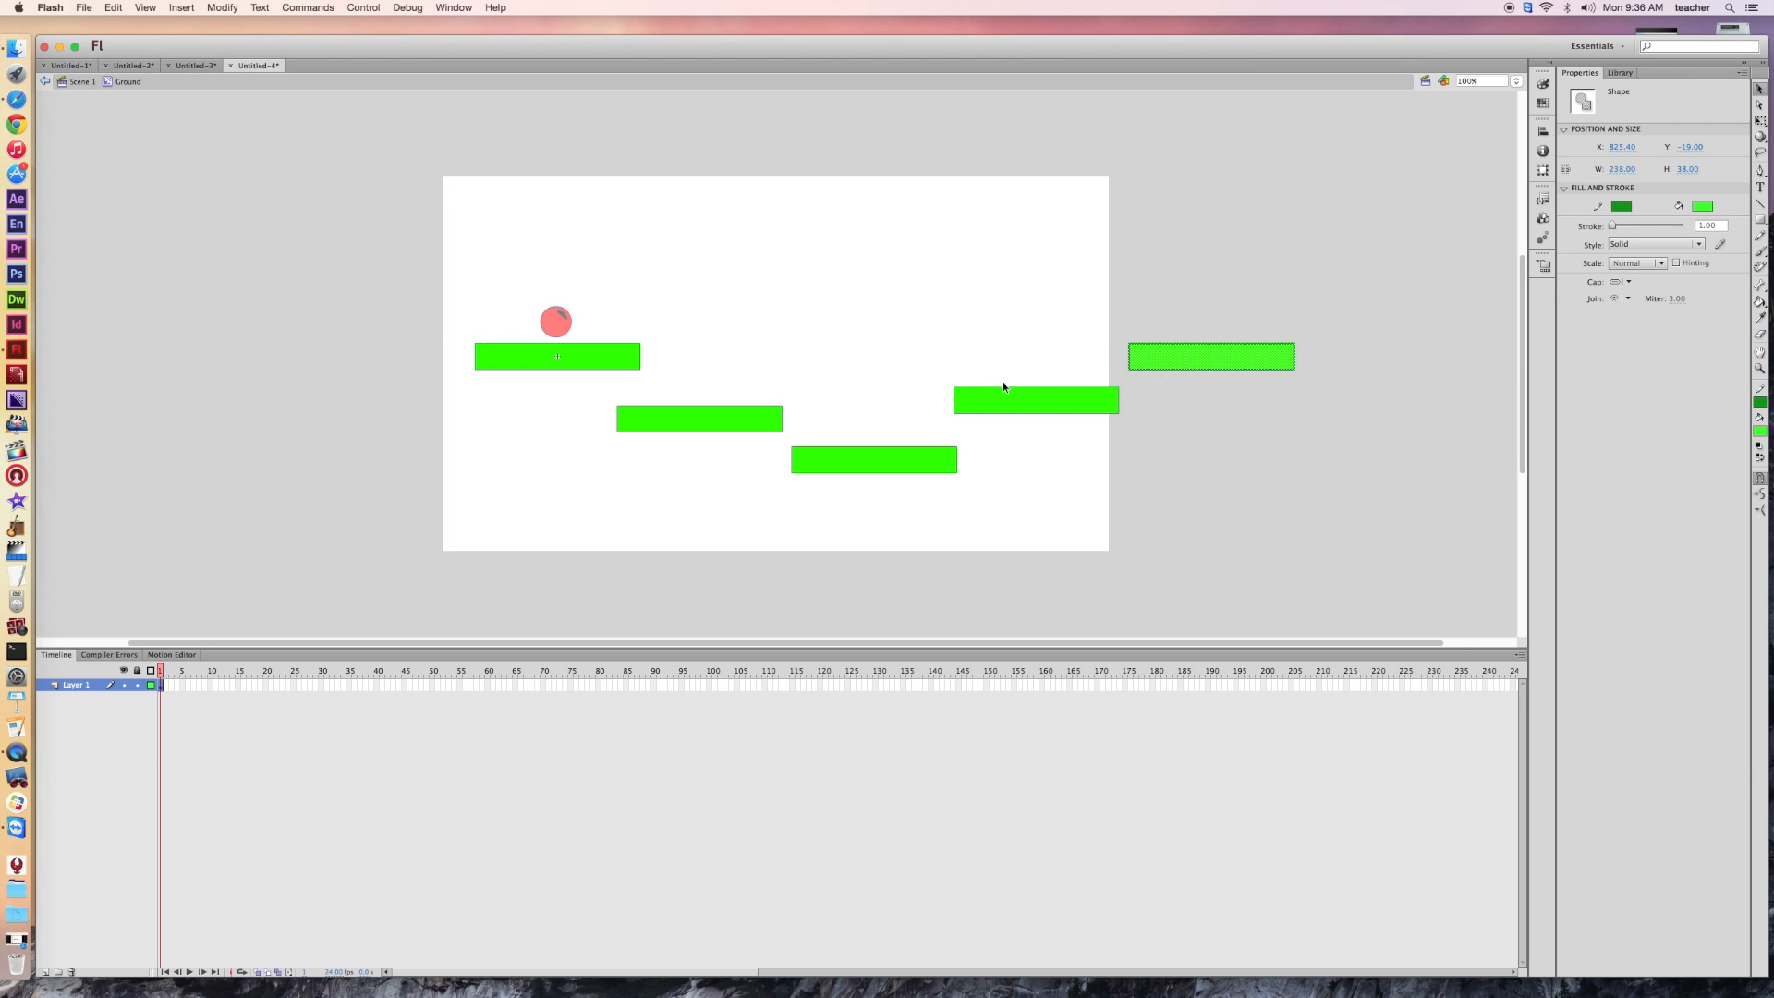
{"action": "key", "text": "super+v"}
{"action": "left_click_drag", "start_coordinate": [836, 364], "coordinate": [1454, 355]}
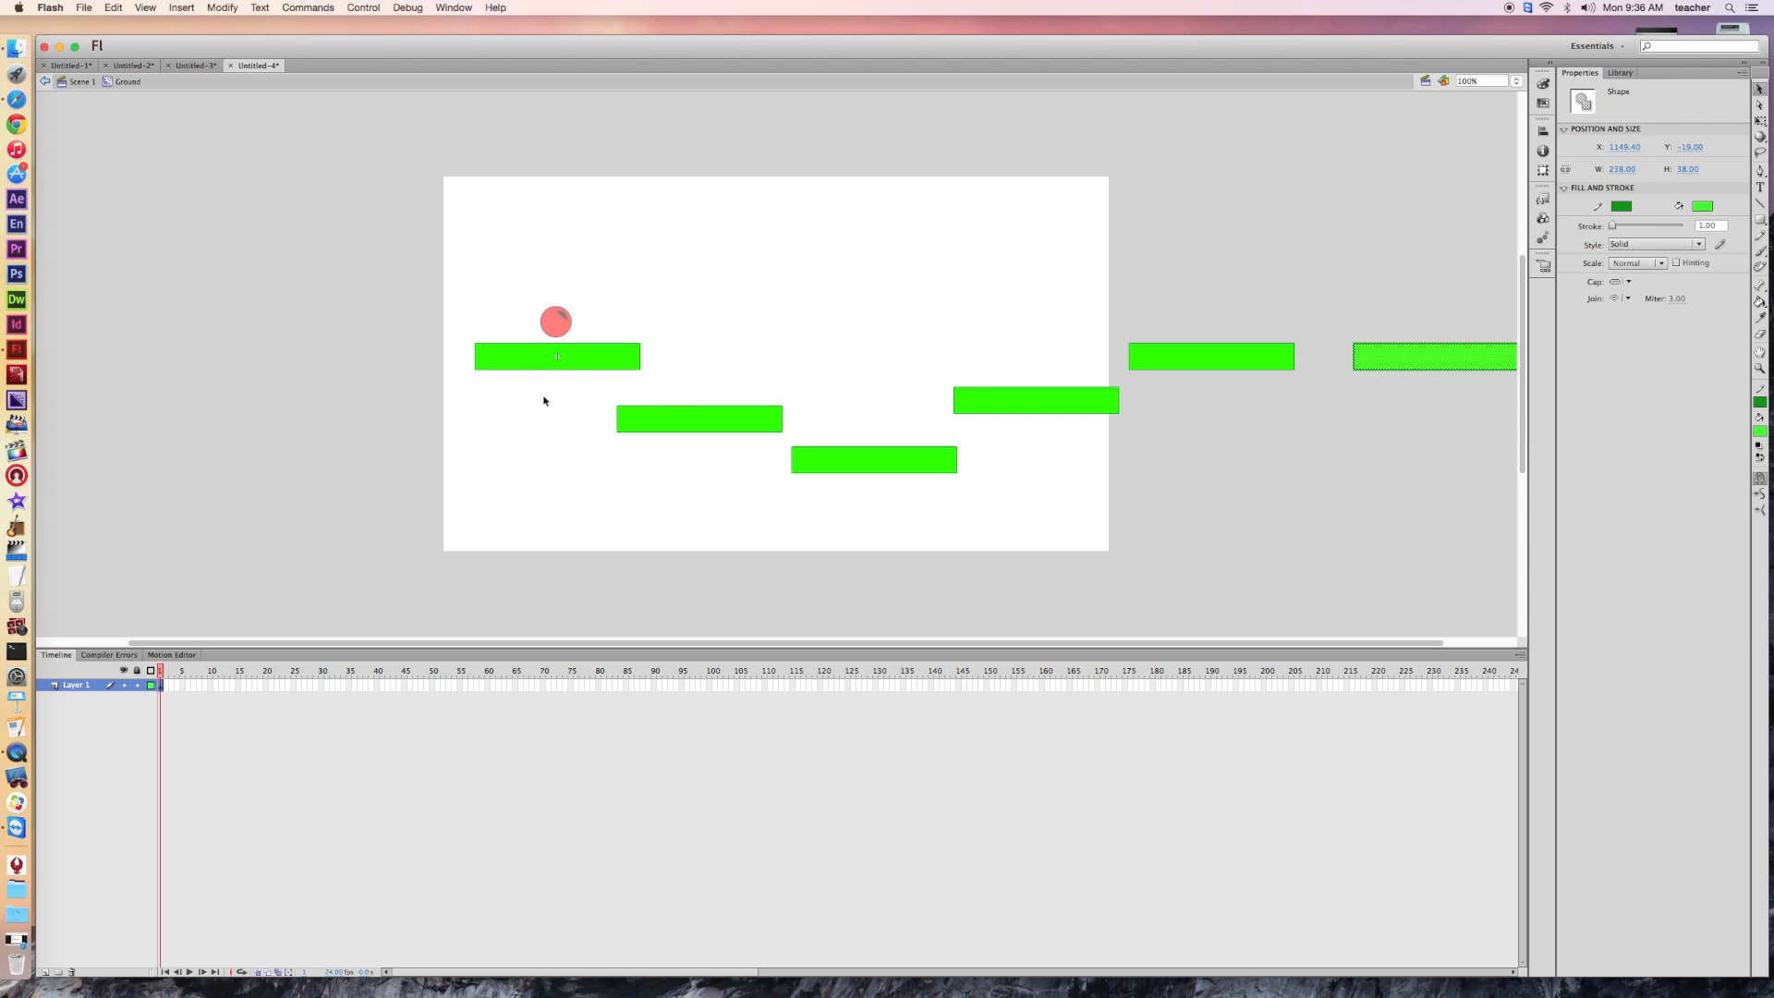
{"action": "left_click", "coordinate": [80, 83]}
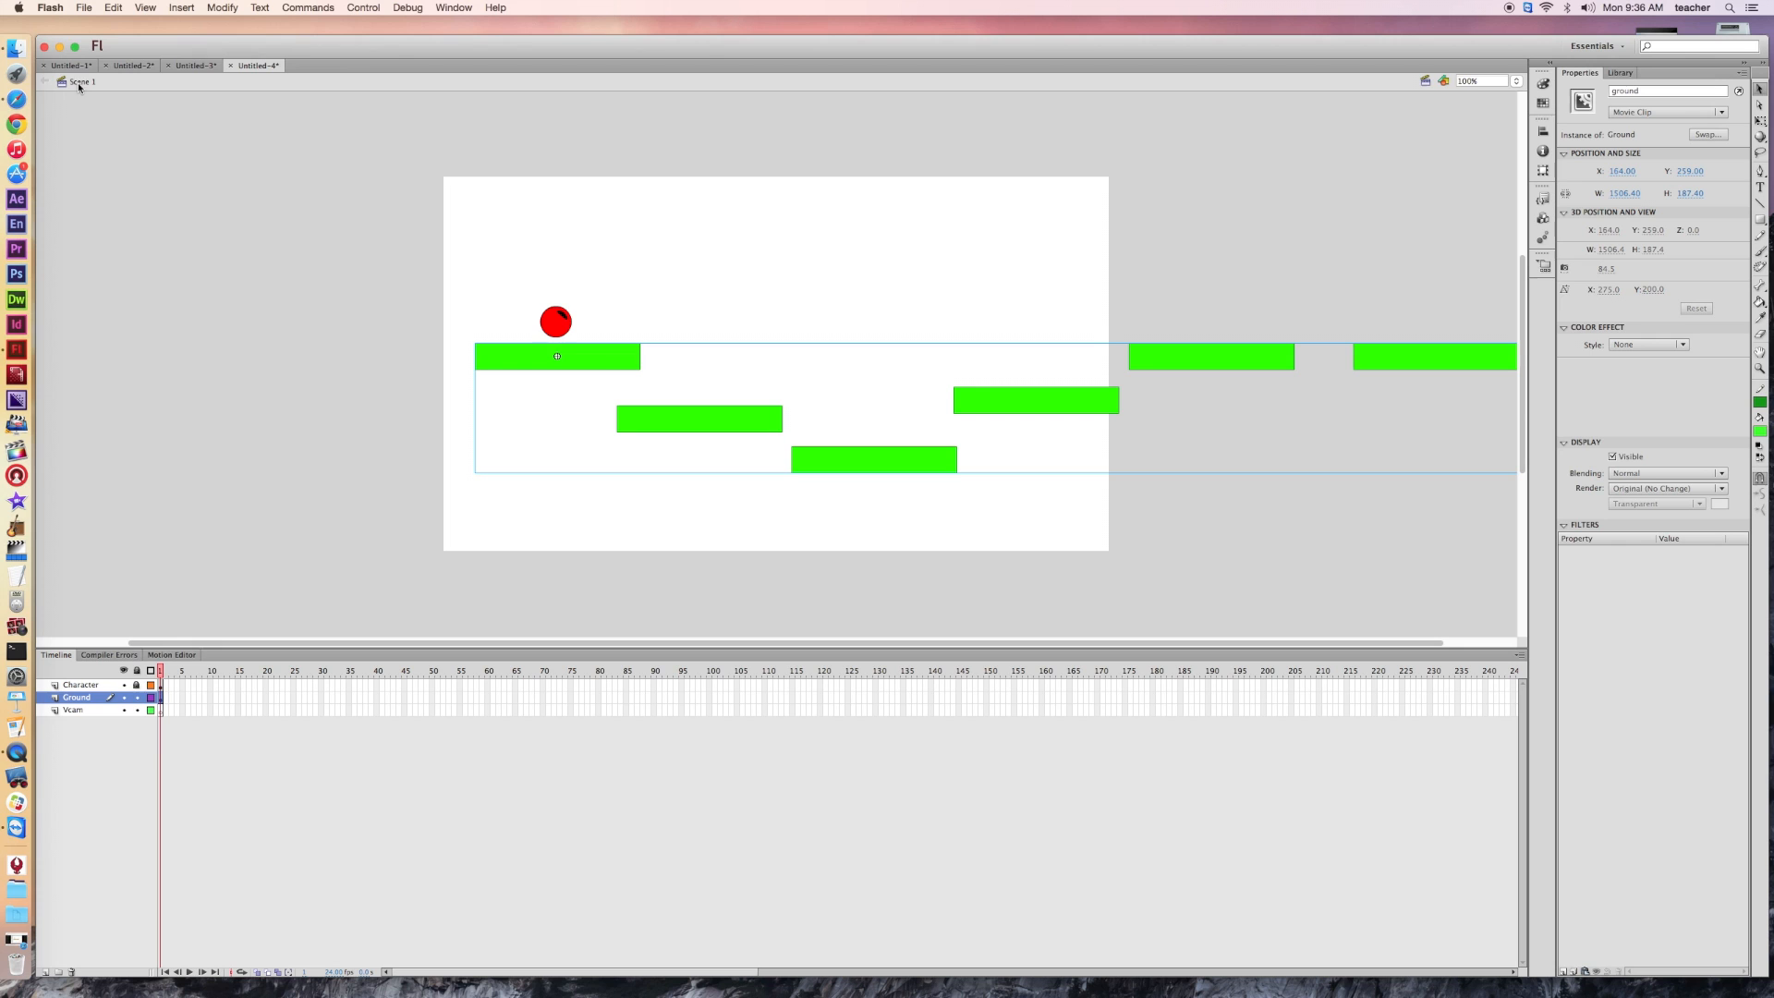
- Unlock the Character layer and open the Actions editor for the ball's movie clip
{"action": "left_click", "coordinate": [145, 695]}
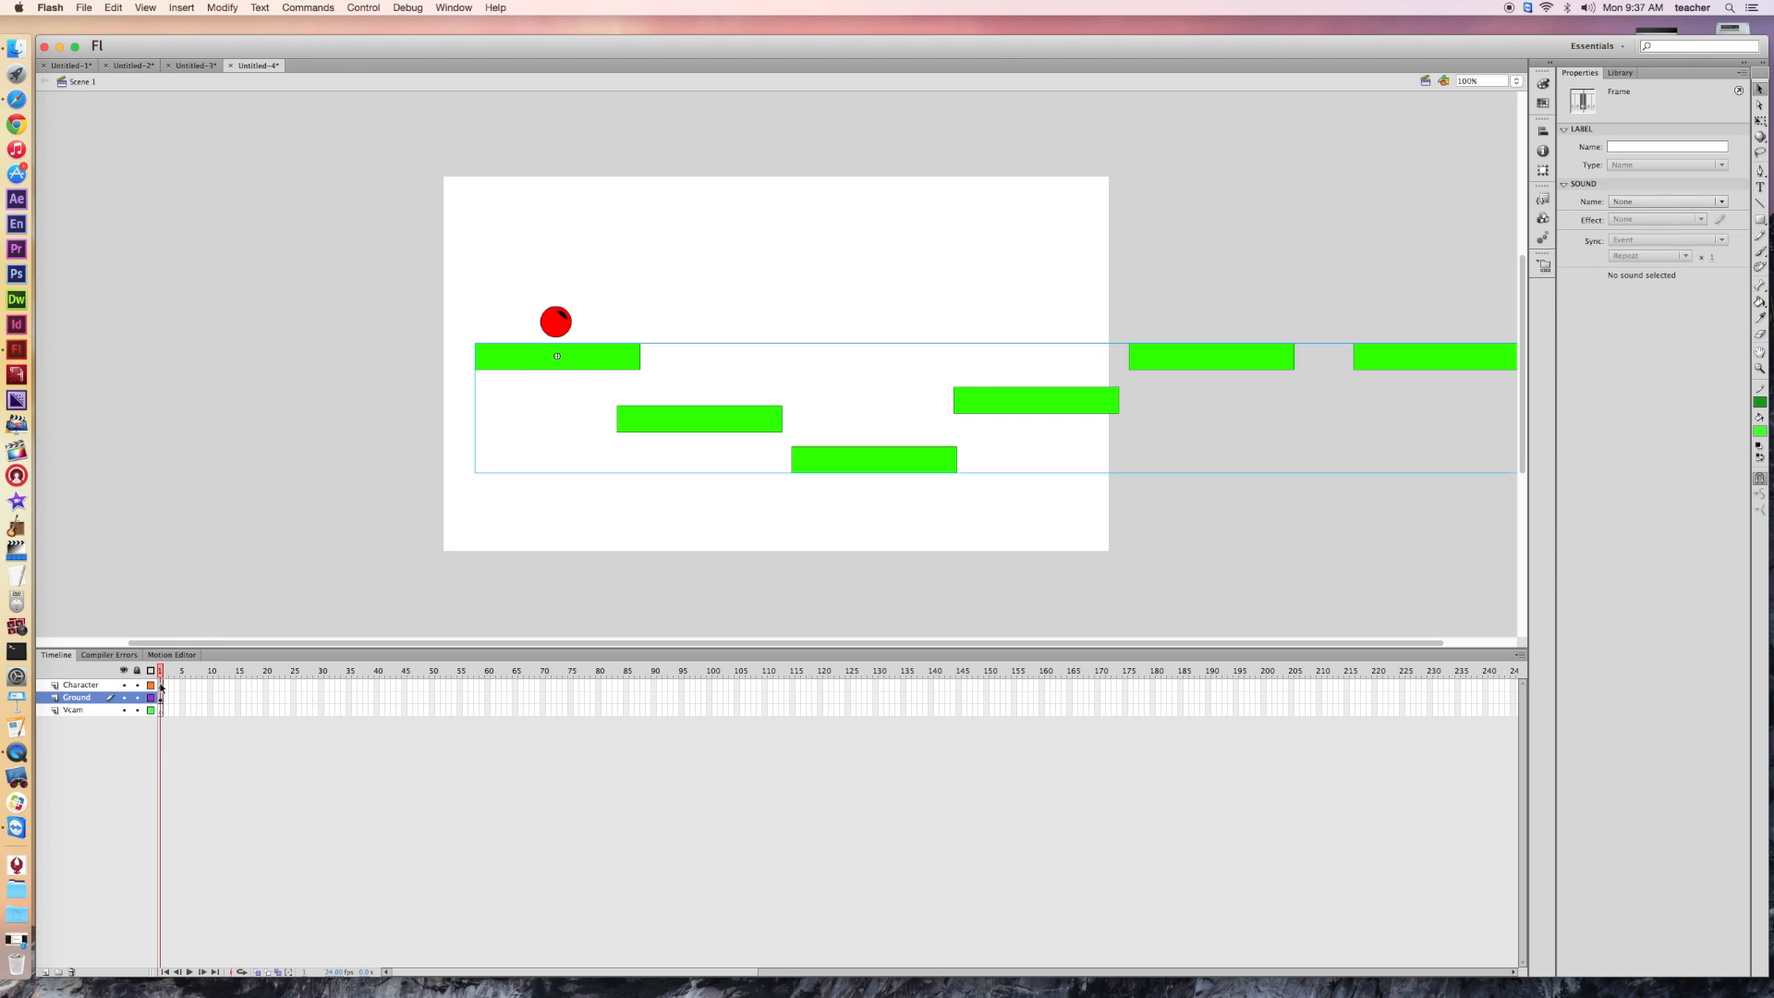
{"action": "left_click", "coordinate": [162, 686]}
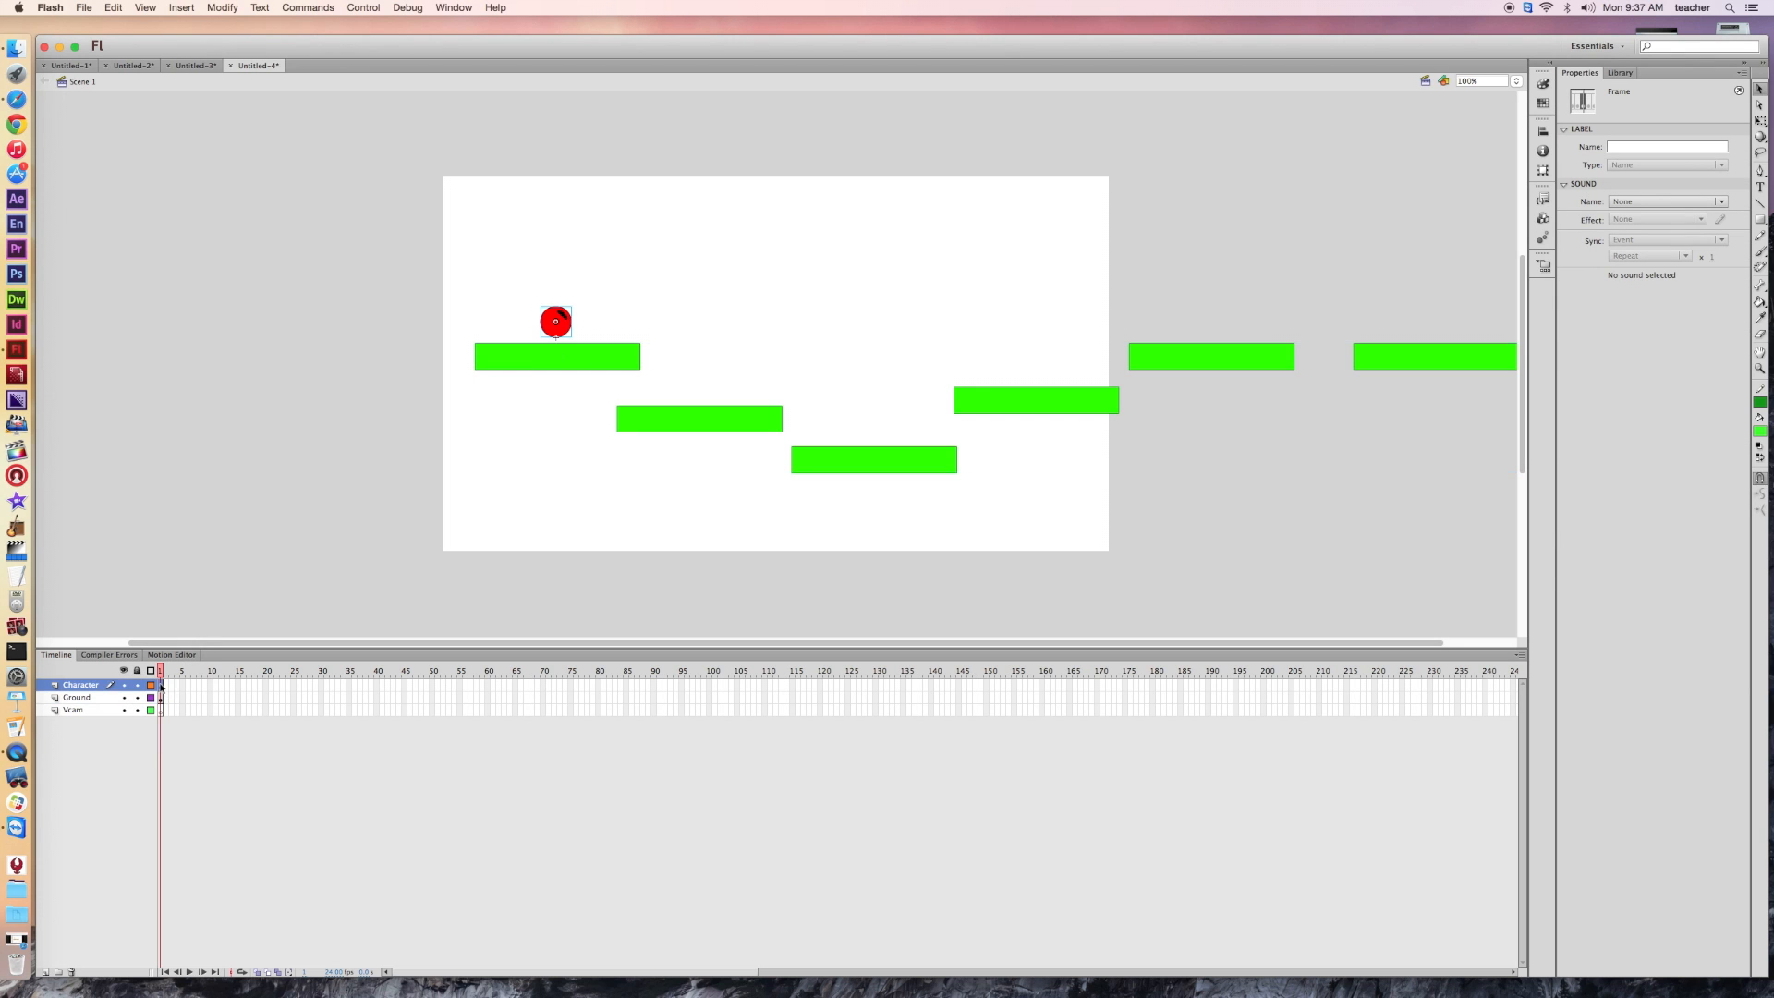
{"action": "right_click", "coordinate": [562, 323]}
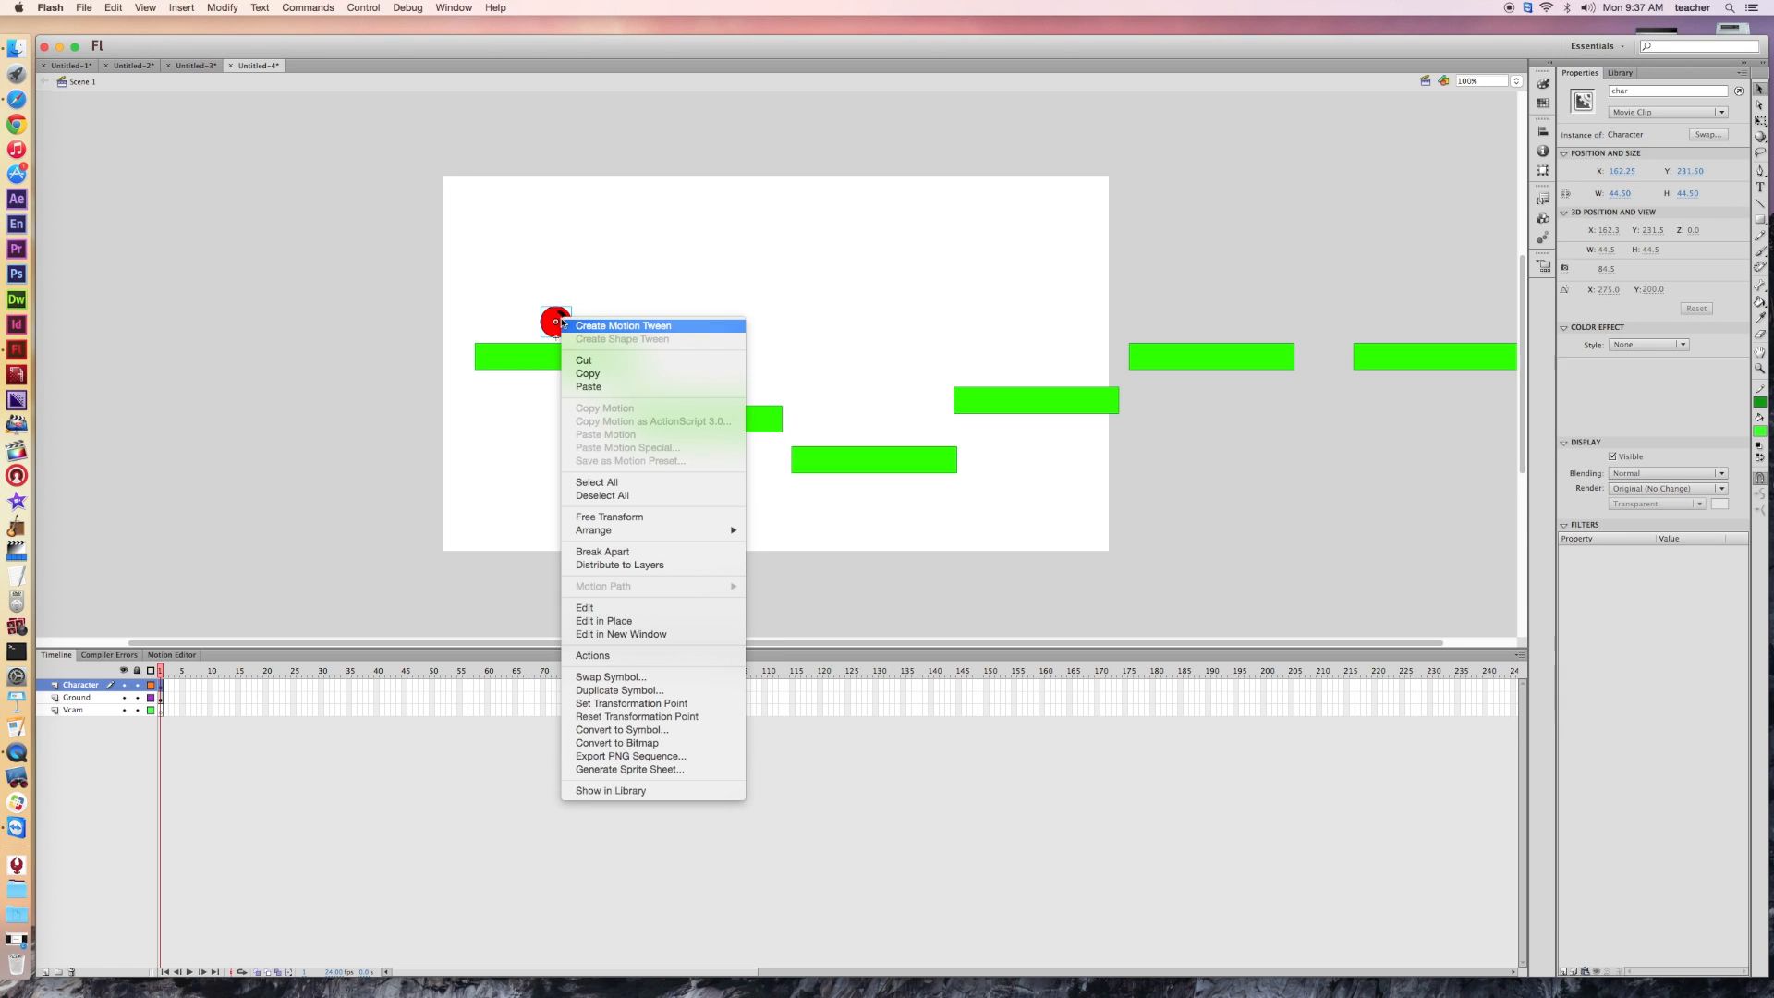
{"action": "left_click", "coordinate": [624, 658]}
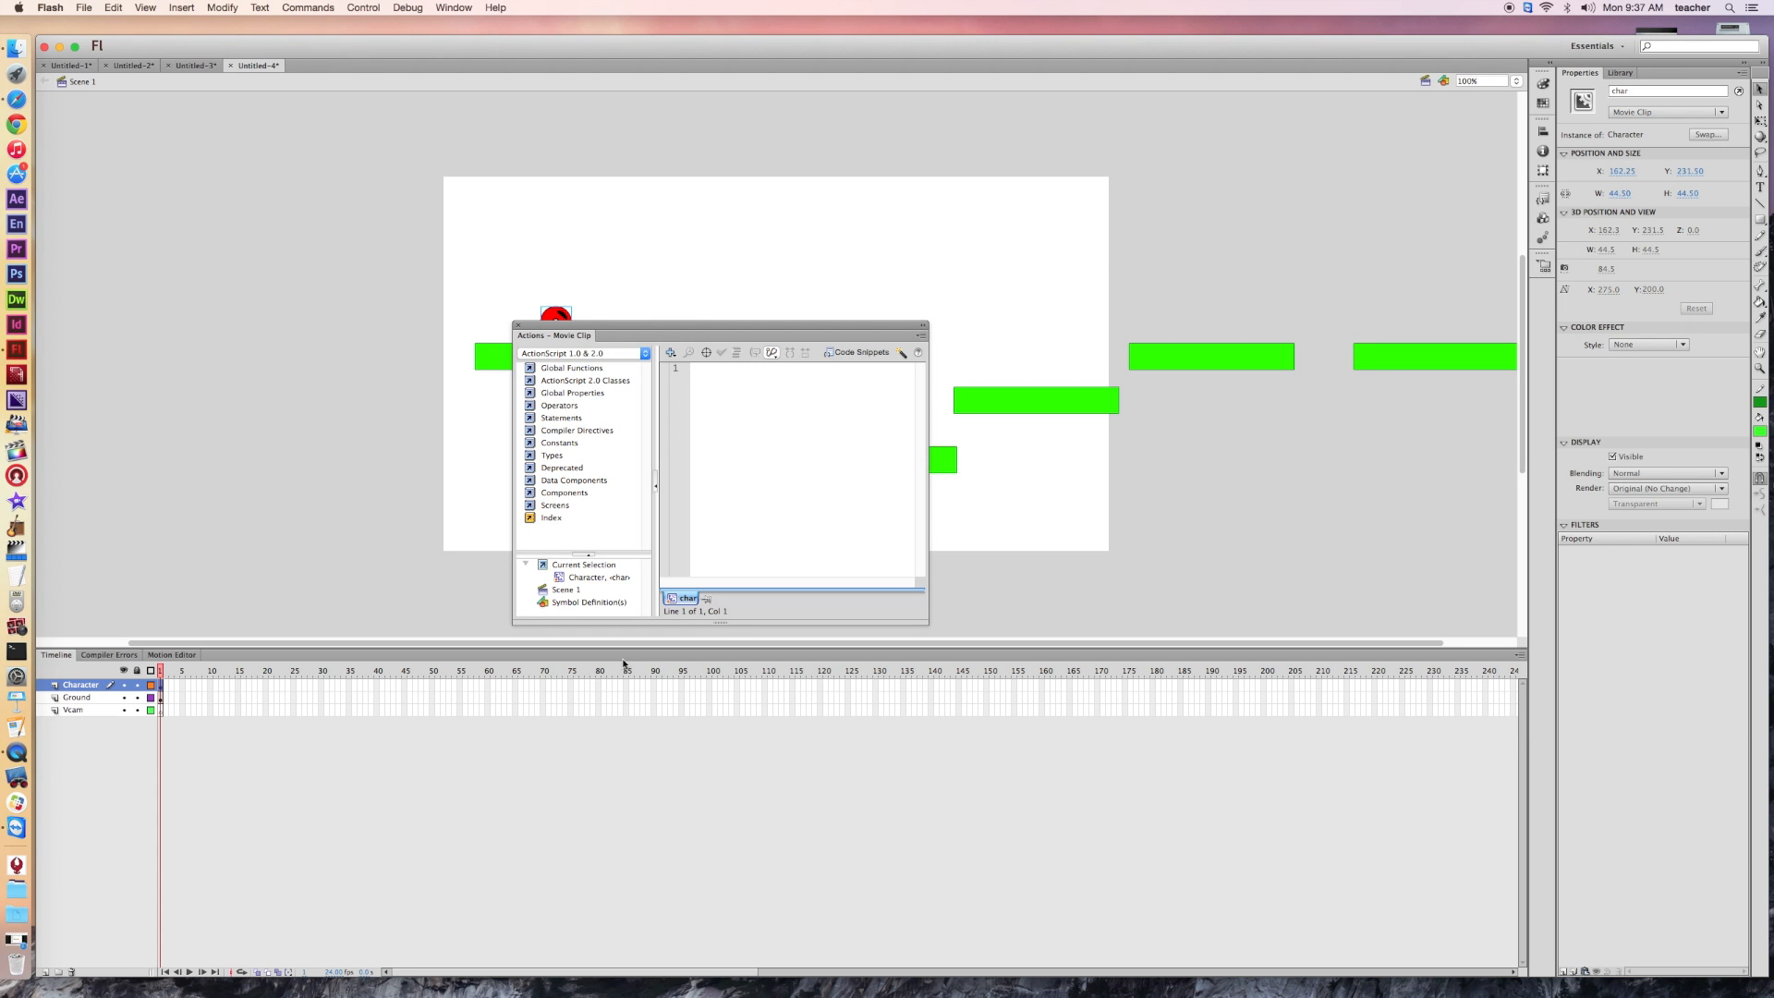
{"action": "mouse_move", "coordinate": [264, 49]}
{"action": "left_mouse_down"}
{"action": "mouse_move", "coordinate": [349, 218]}
{"action": "mouse_move", "coordinate": [341, 261]}
{"action": "mouse_move", "coordinate": [275, 44]}
{"action": "left_mouse_up"}
- Switch to Safari and copy the highlighted character code from the YouTube tutorial's description, checking that the selection covers the script
{"action": "left_click", "coordinate": [18, 99]}
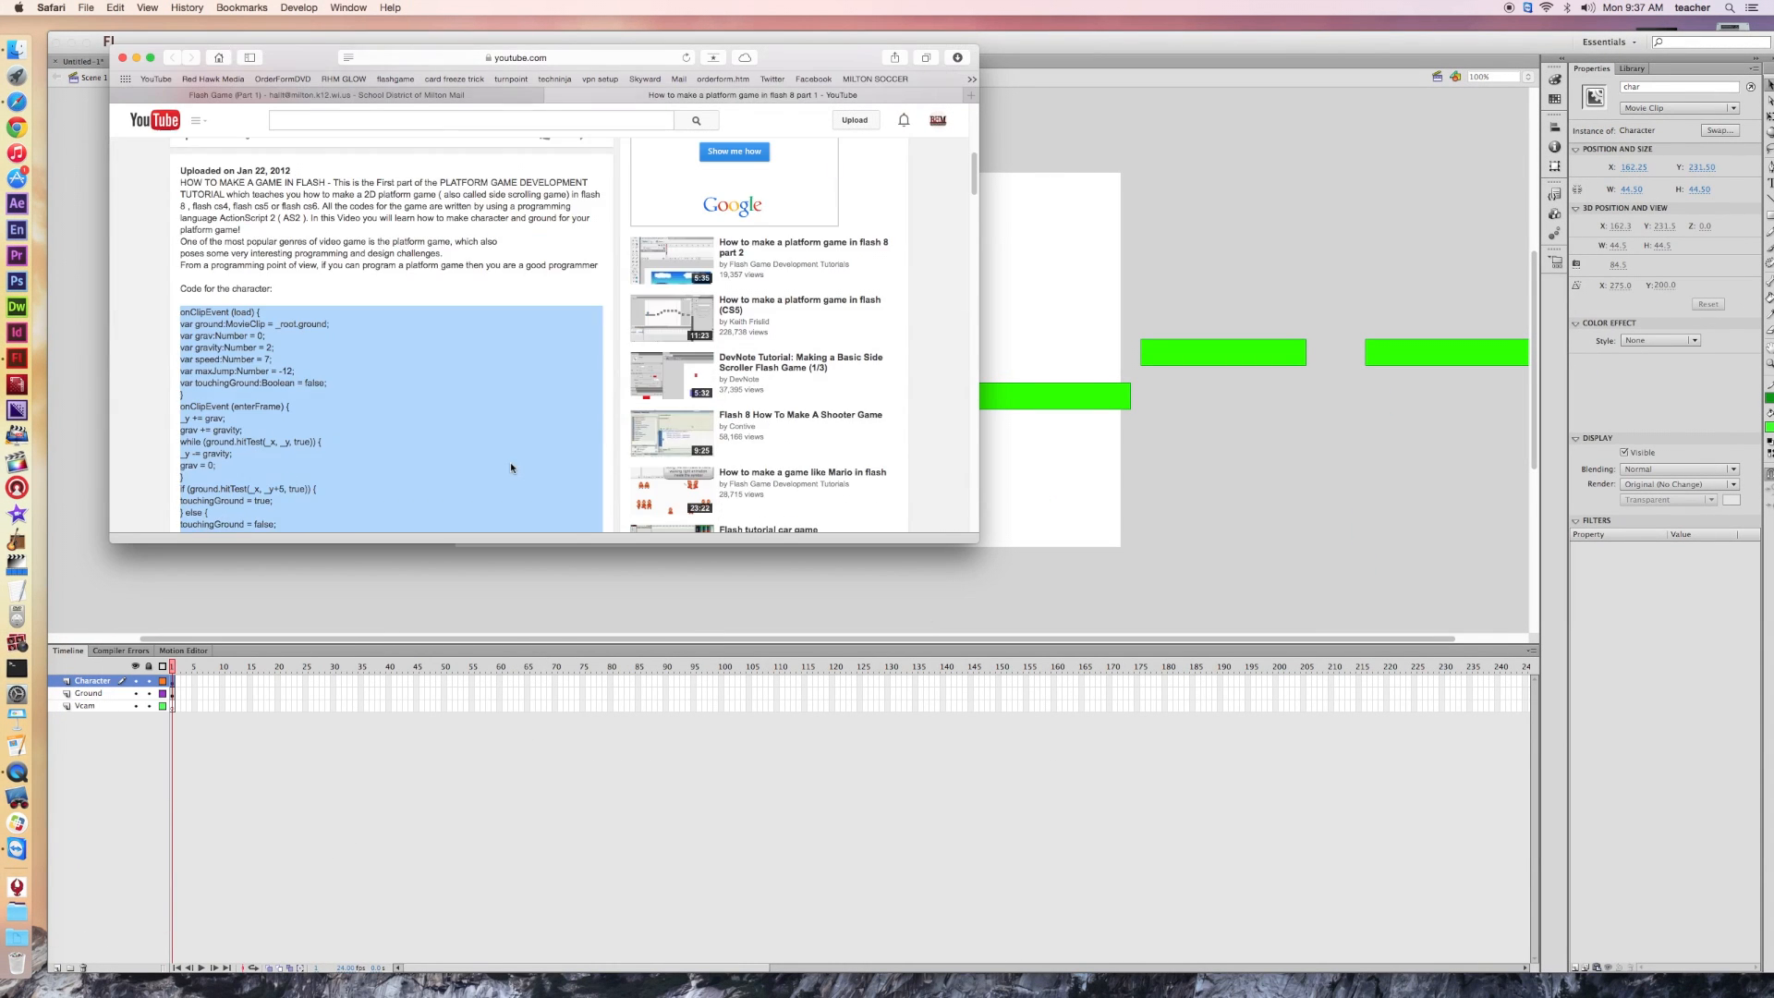
{"action": "scroll", "coordinate": [511, 468], "scroll_direction": "down", "scroll_amount": 6}
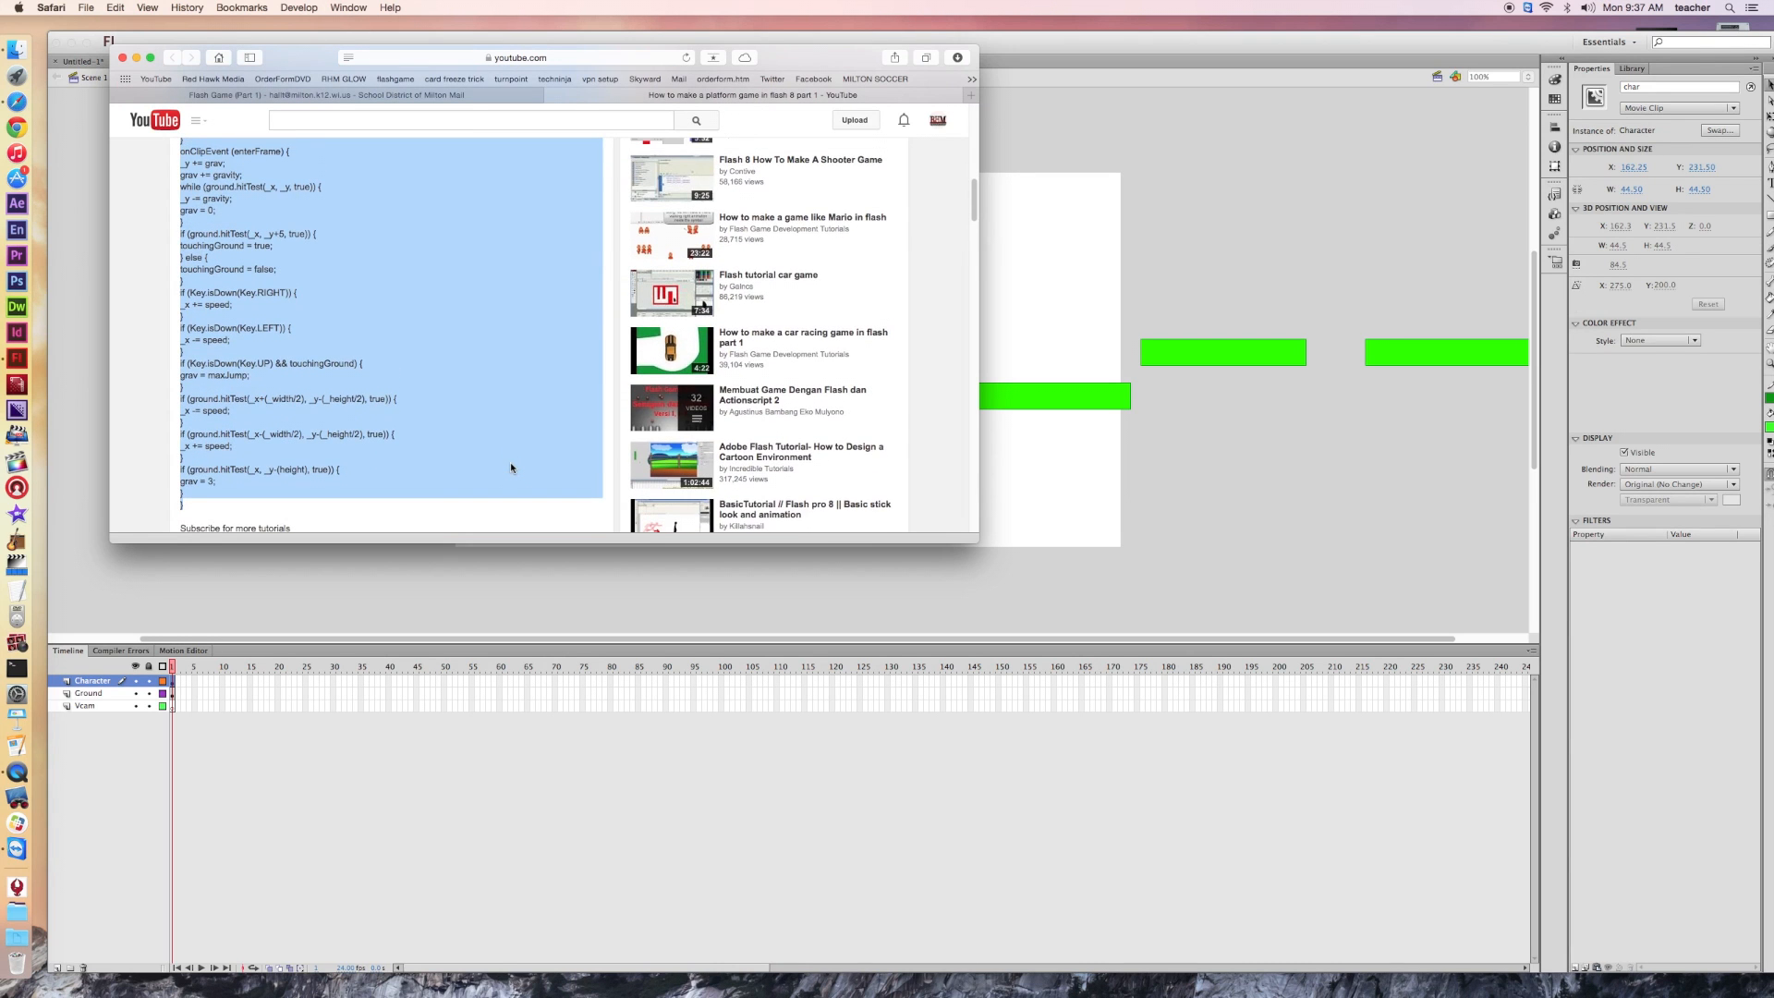
{"action": "scroll", "coordinate": [501, 459], "scroll_direction": "up", "scroll_amount": 7}
{"action": "scroll", "coordinate": [501, 456], "scroll_direction": "down", "scroll_amount": 1}
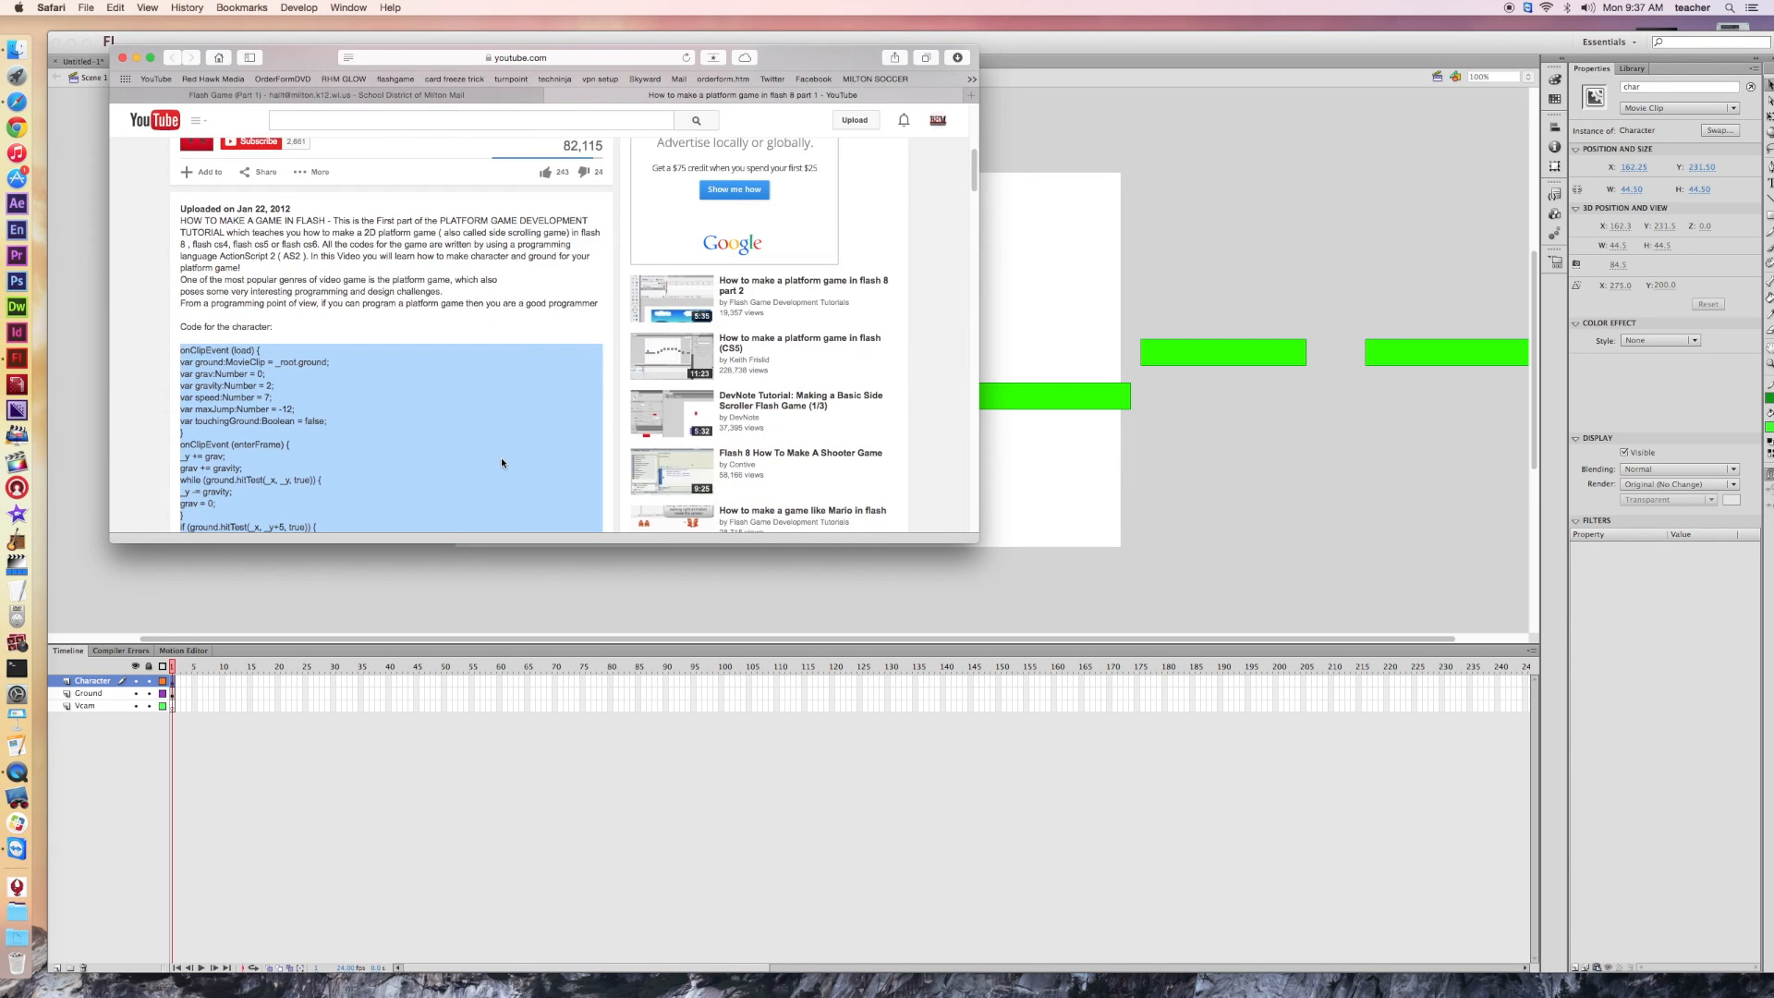
{"action": "scroll", "coordinate": [501, 458], "scroll_direction": "up", "scroll_amount": 2}
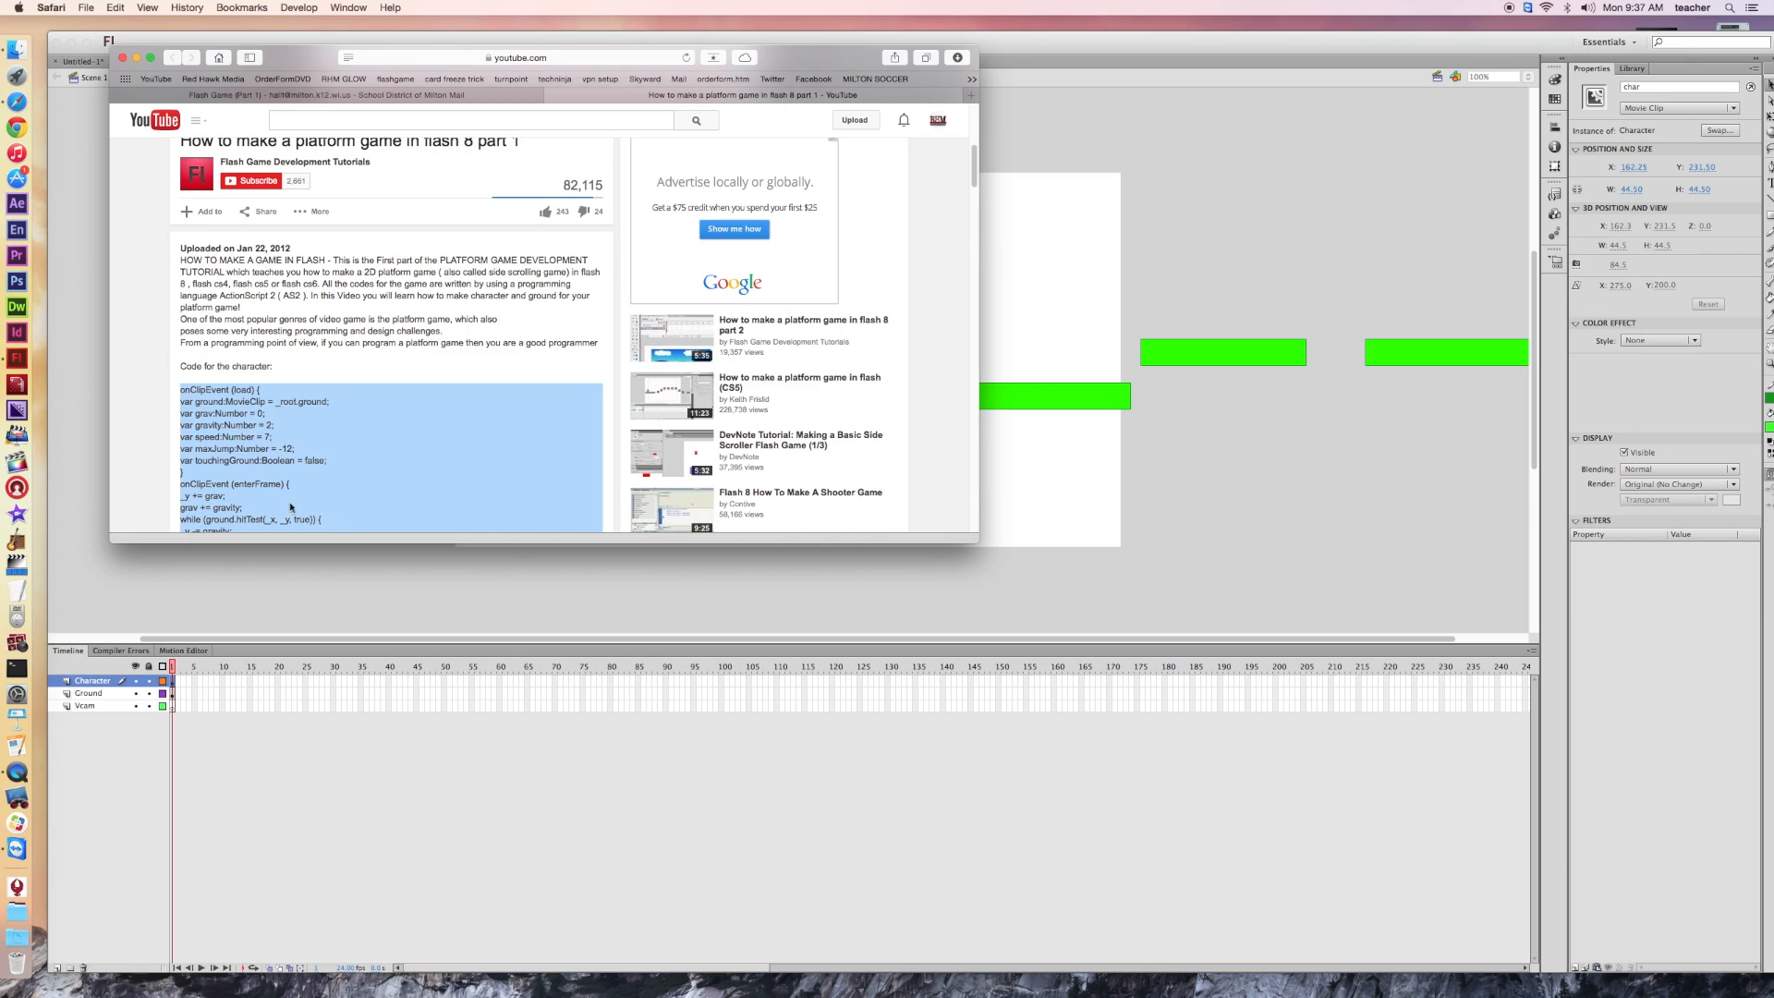
- Switch back to Flash, paste the copied character code into the ball's script, and close the Actions editor
{"action": "left_click", "coordinate": [1100, 298]}
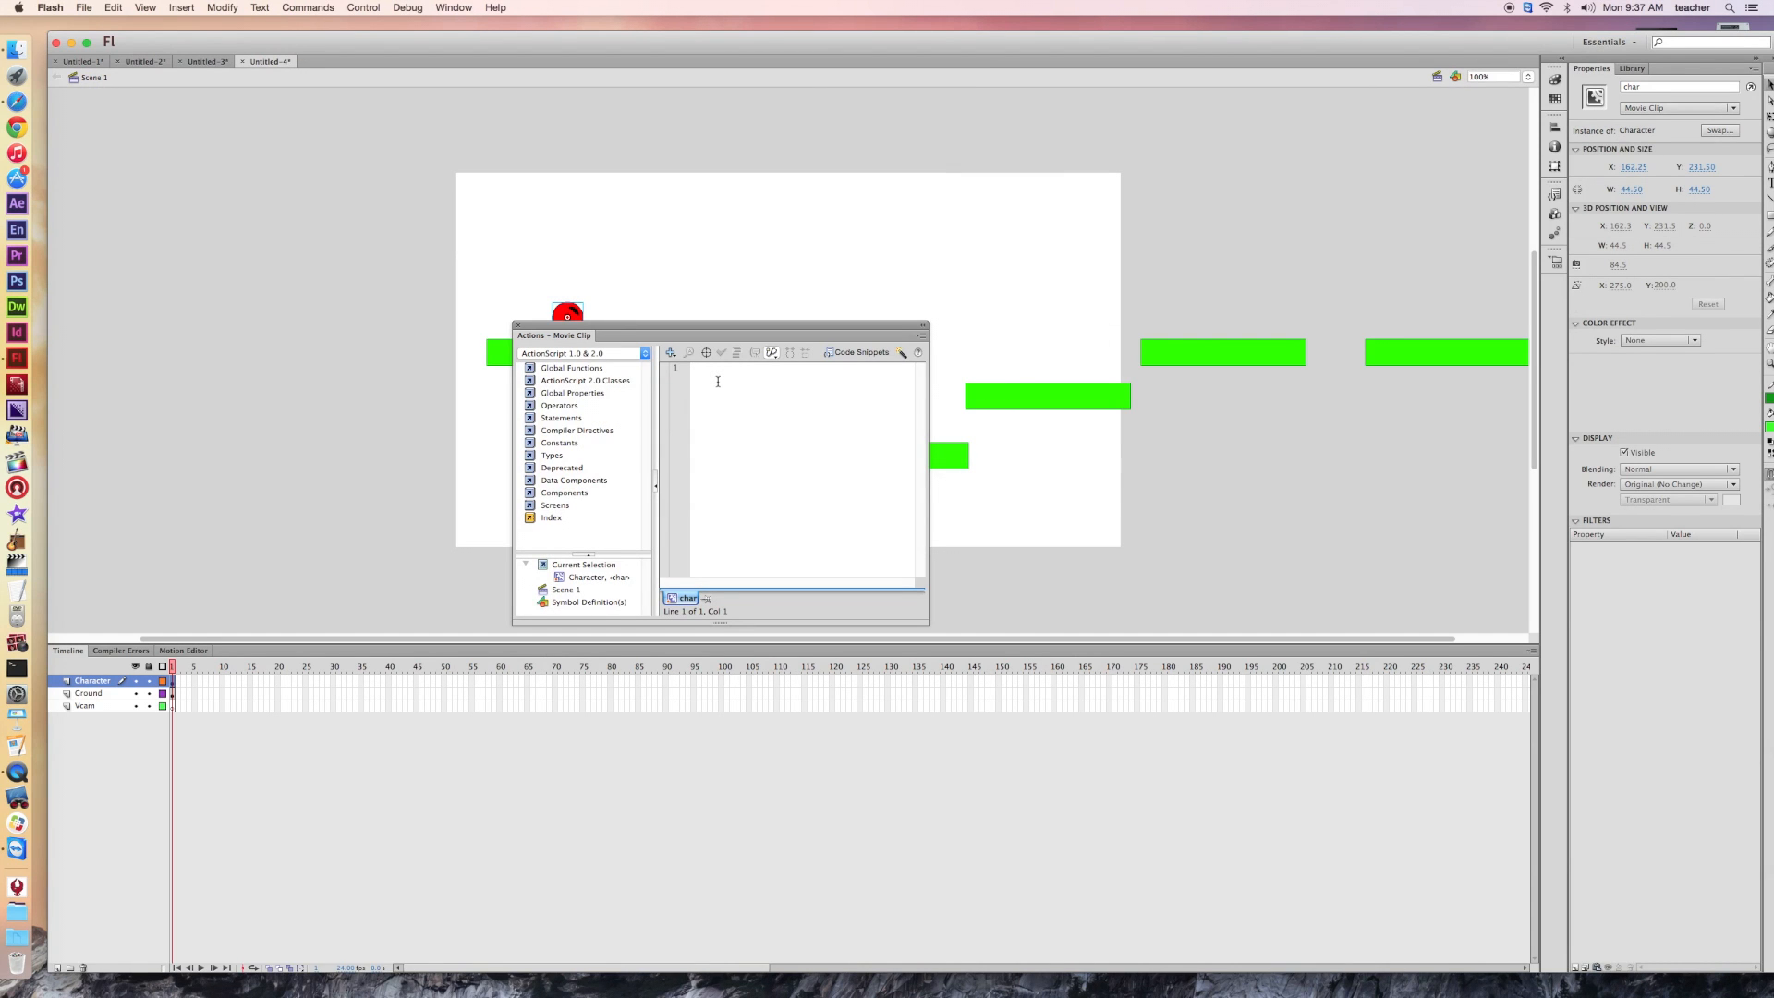
{"action": "key", "text": "super+v"}
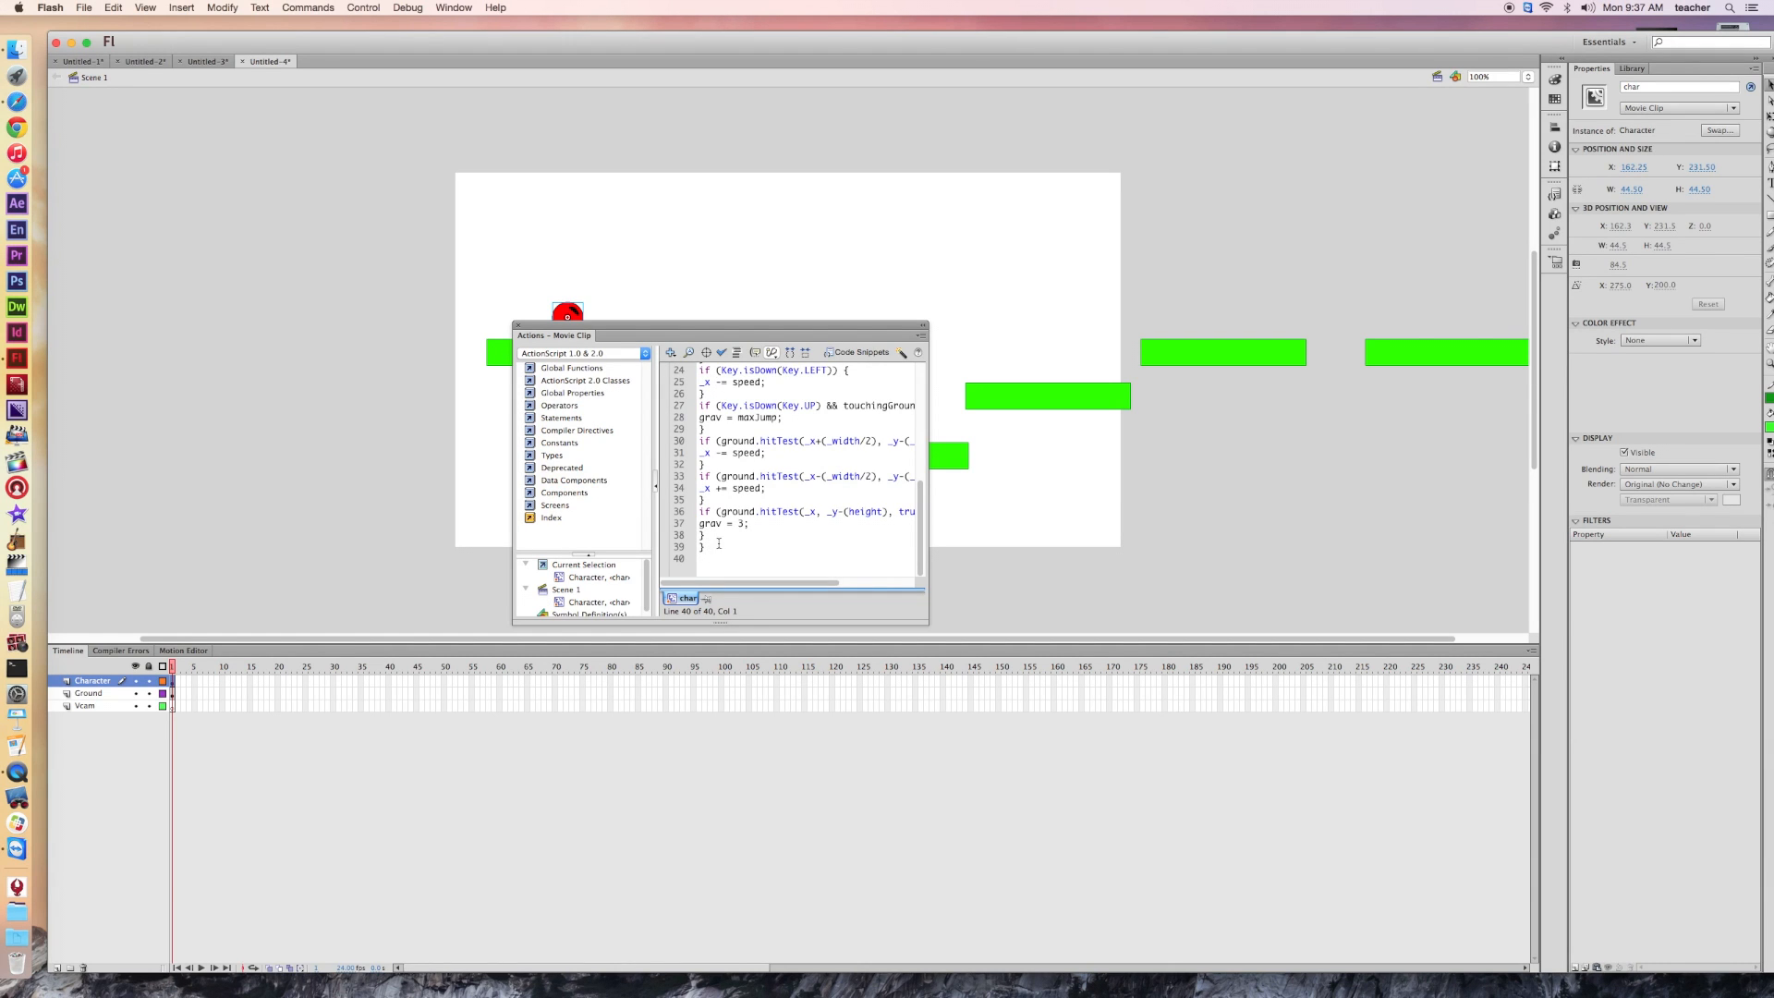
{"action": "left_click_drag", "start_coordinate": [919, 537], "coordinate": [919, 384]}
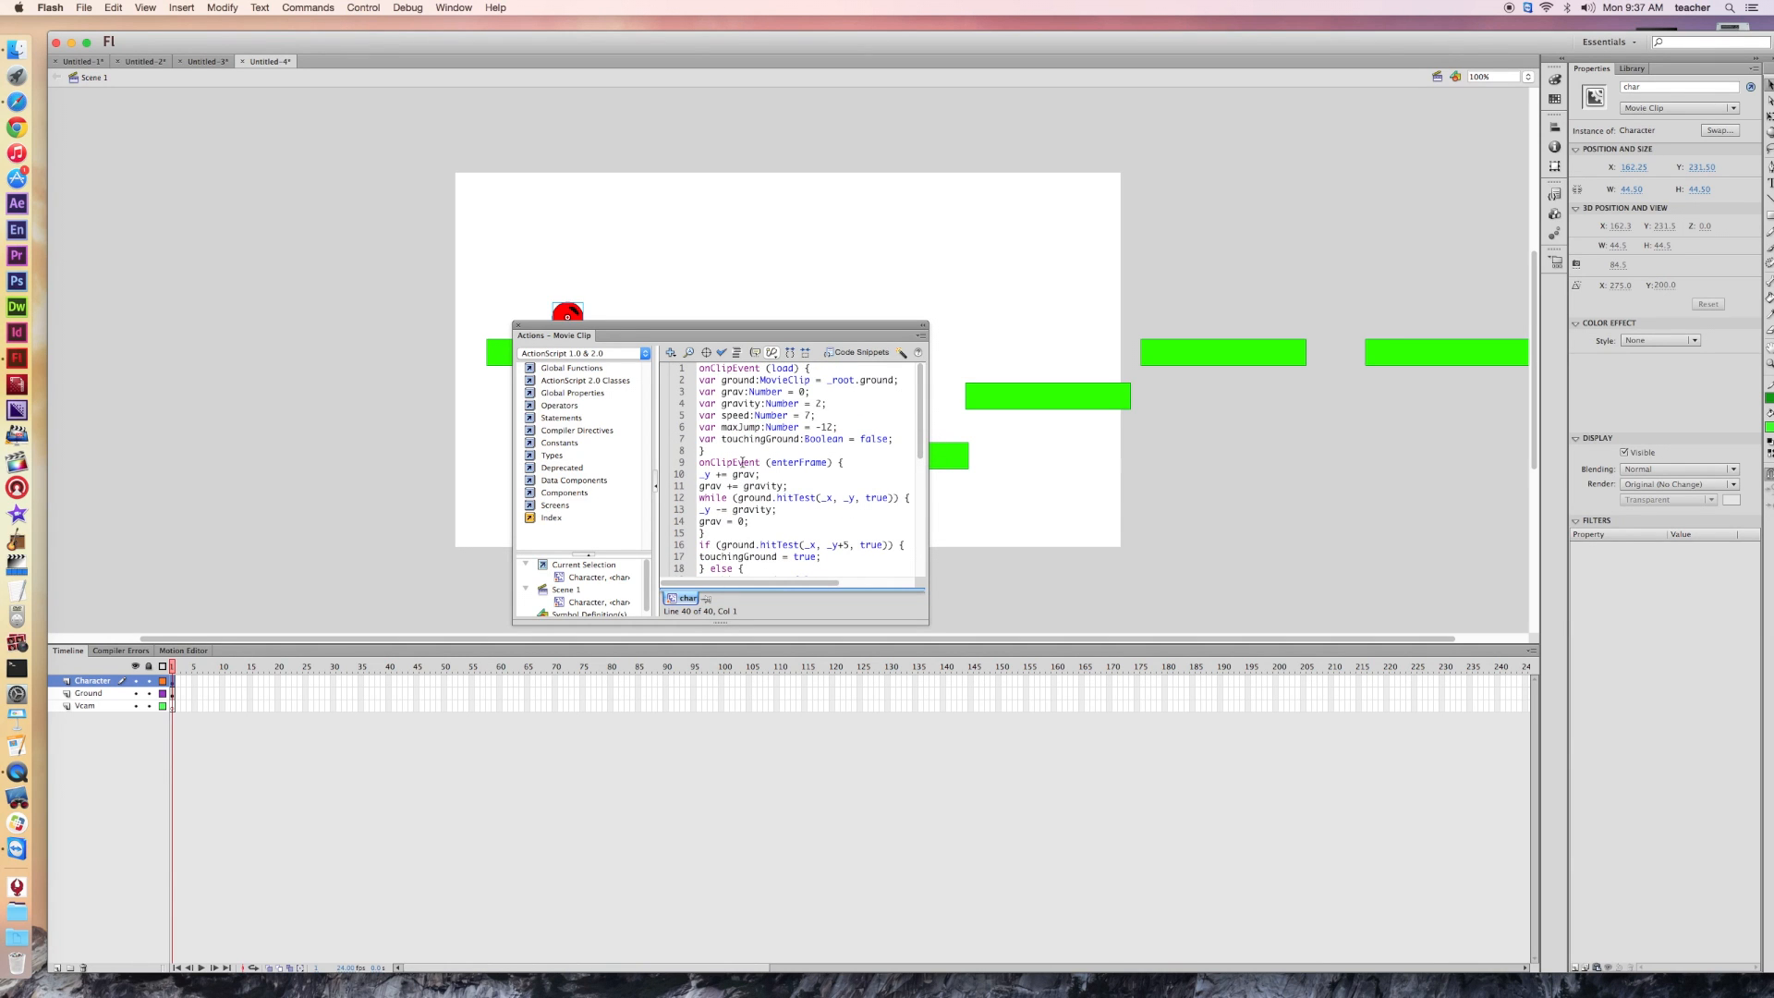
{"action": "left_click", "coordinate": [519, 326]}
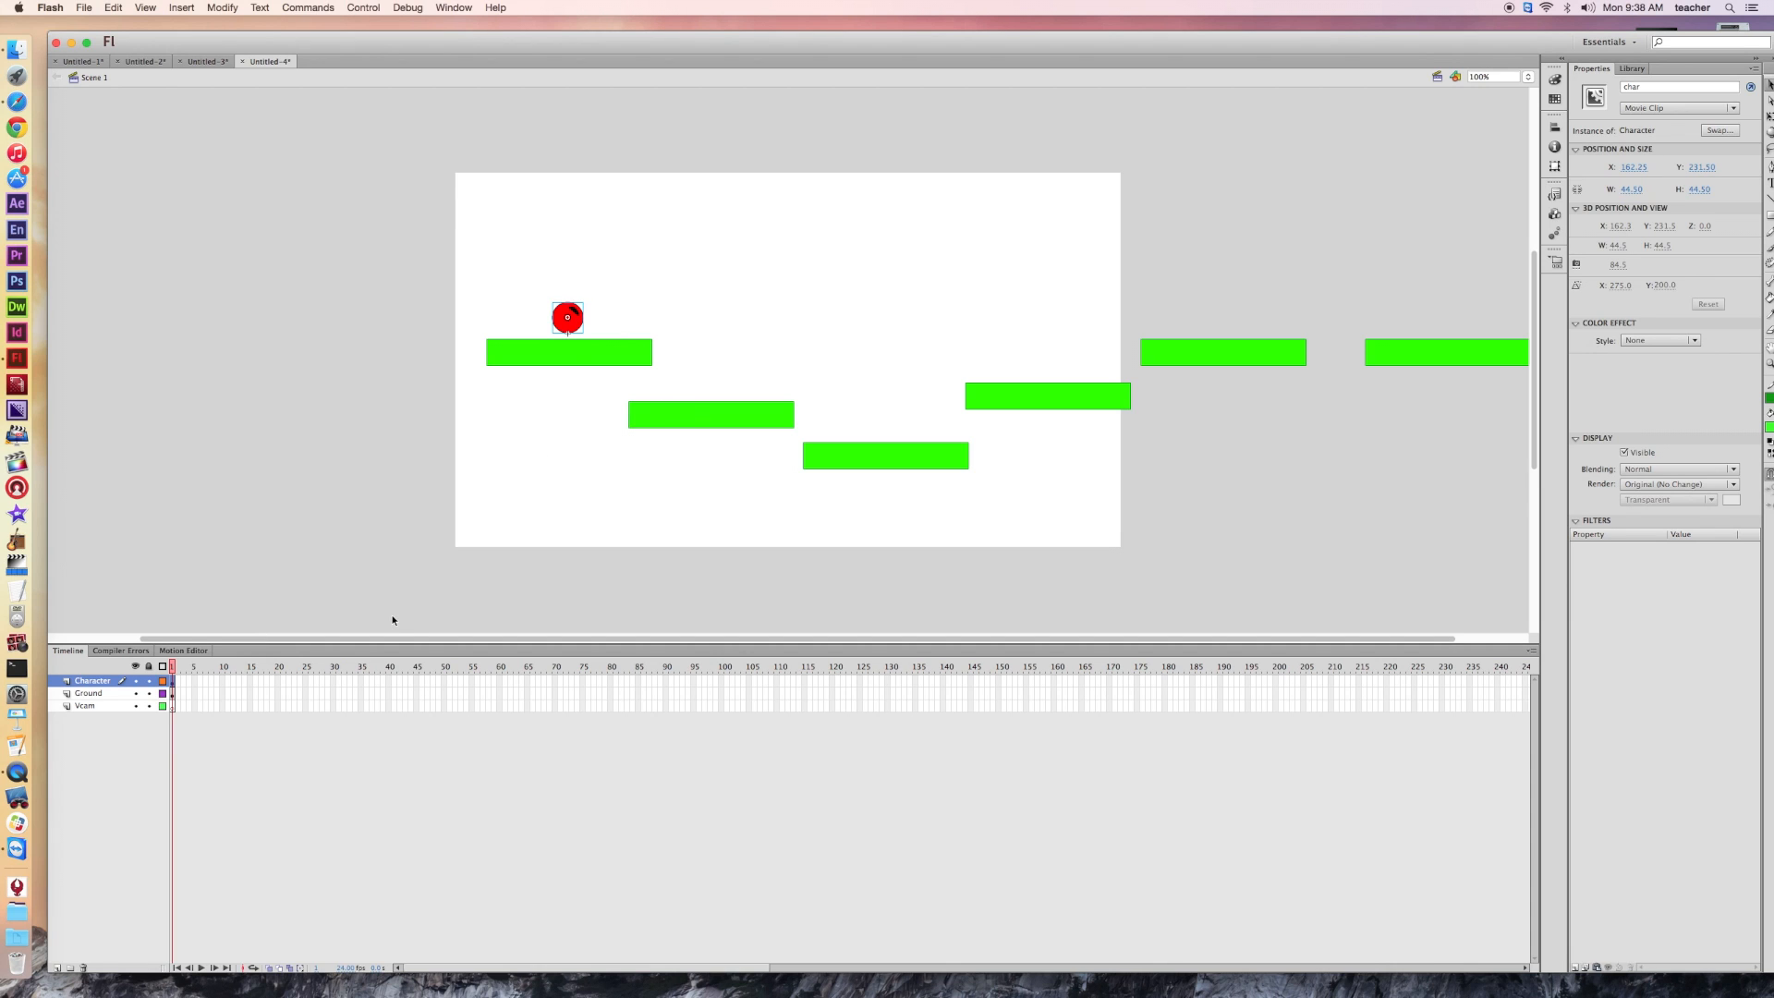
- Test the movie in Flash and steer the ball from the first platform down to the third platform
{"action": "left_click", "coordinate": [360, 9]}
{"action": "mouse_move", "coordinate": [418, 107]}
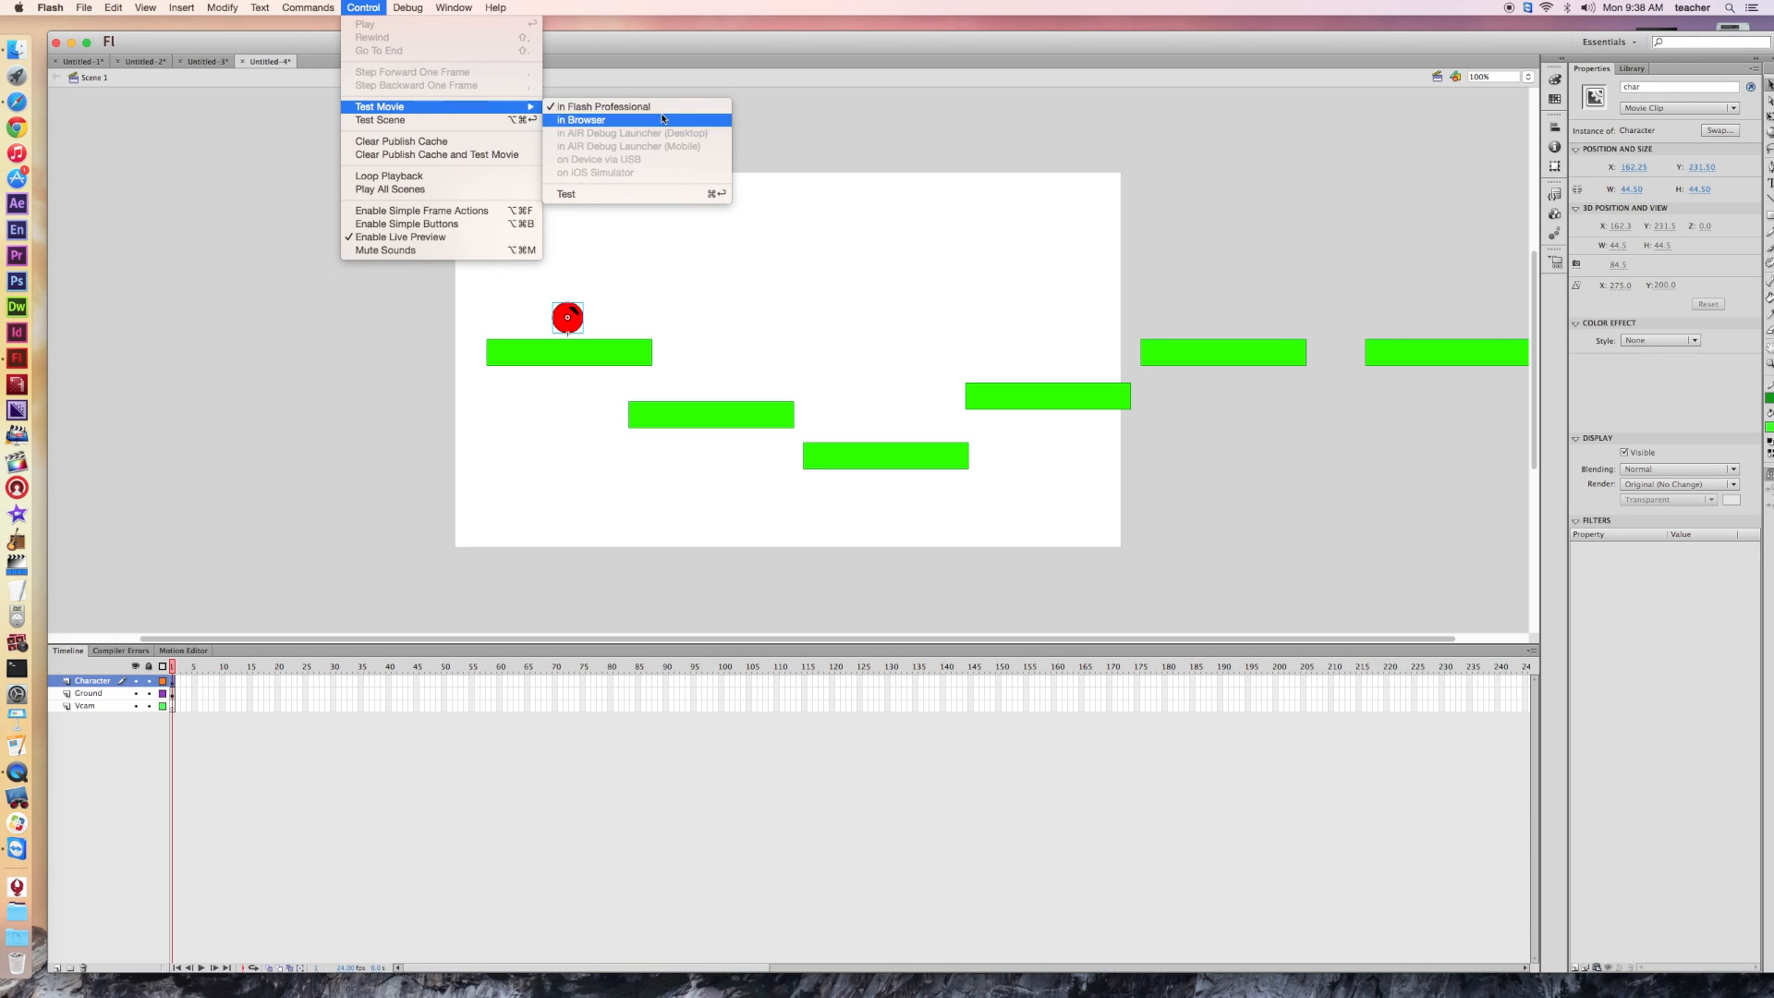
{"action": "left_click", "coordinate": [584, 194]}
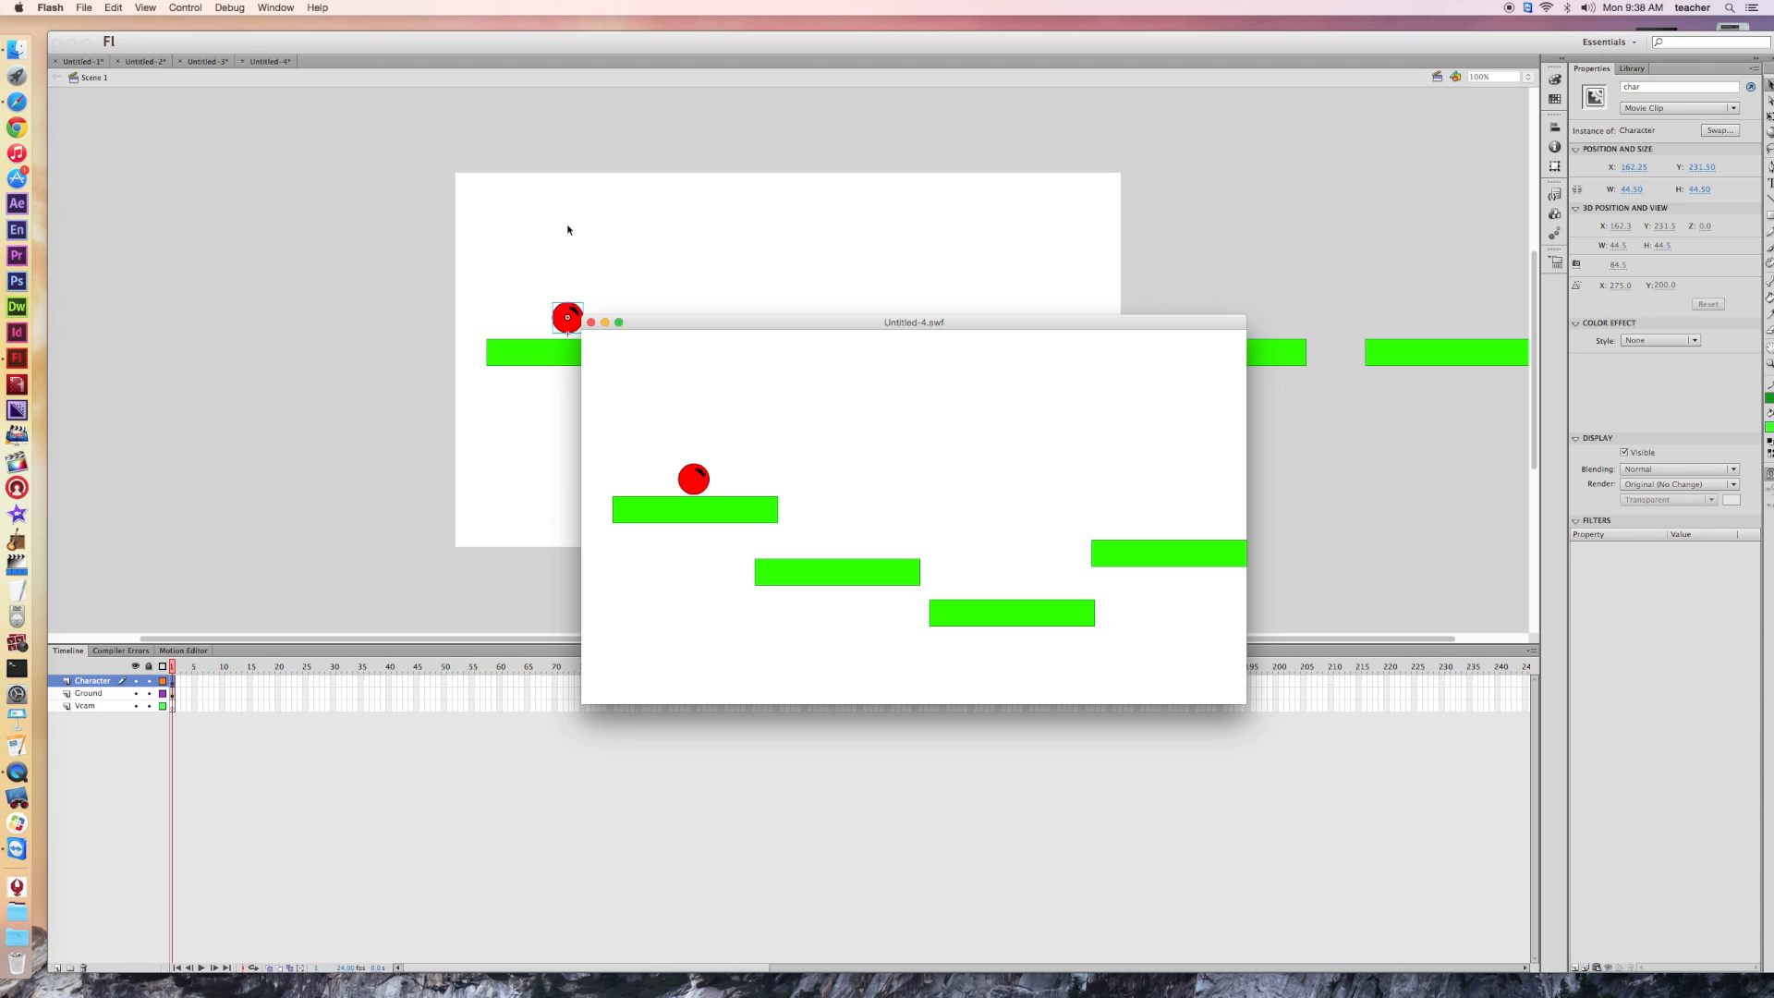
{"action": "key", "text": "Left"}
{"action": "key", "text": "Right"}
{"action": "key", "text": "Up"}
{"action": "key", "text": "Right"}
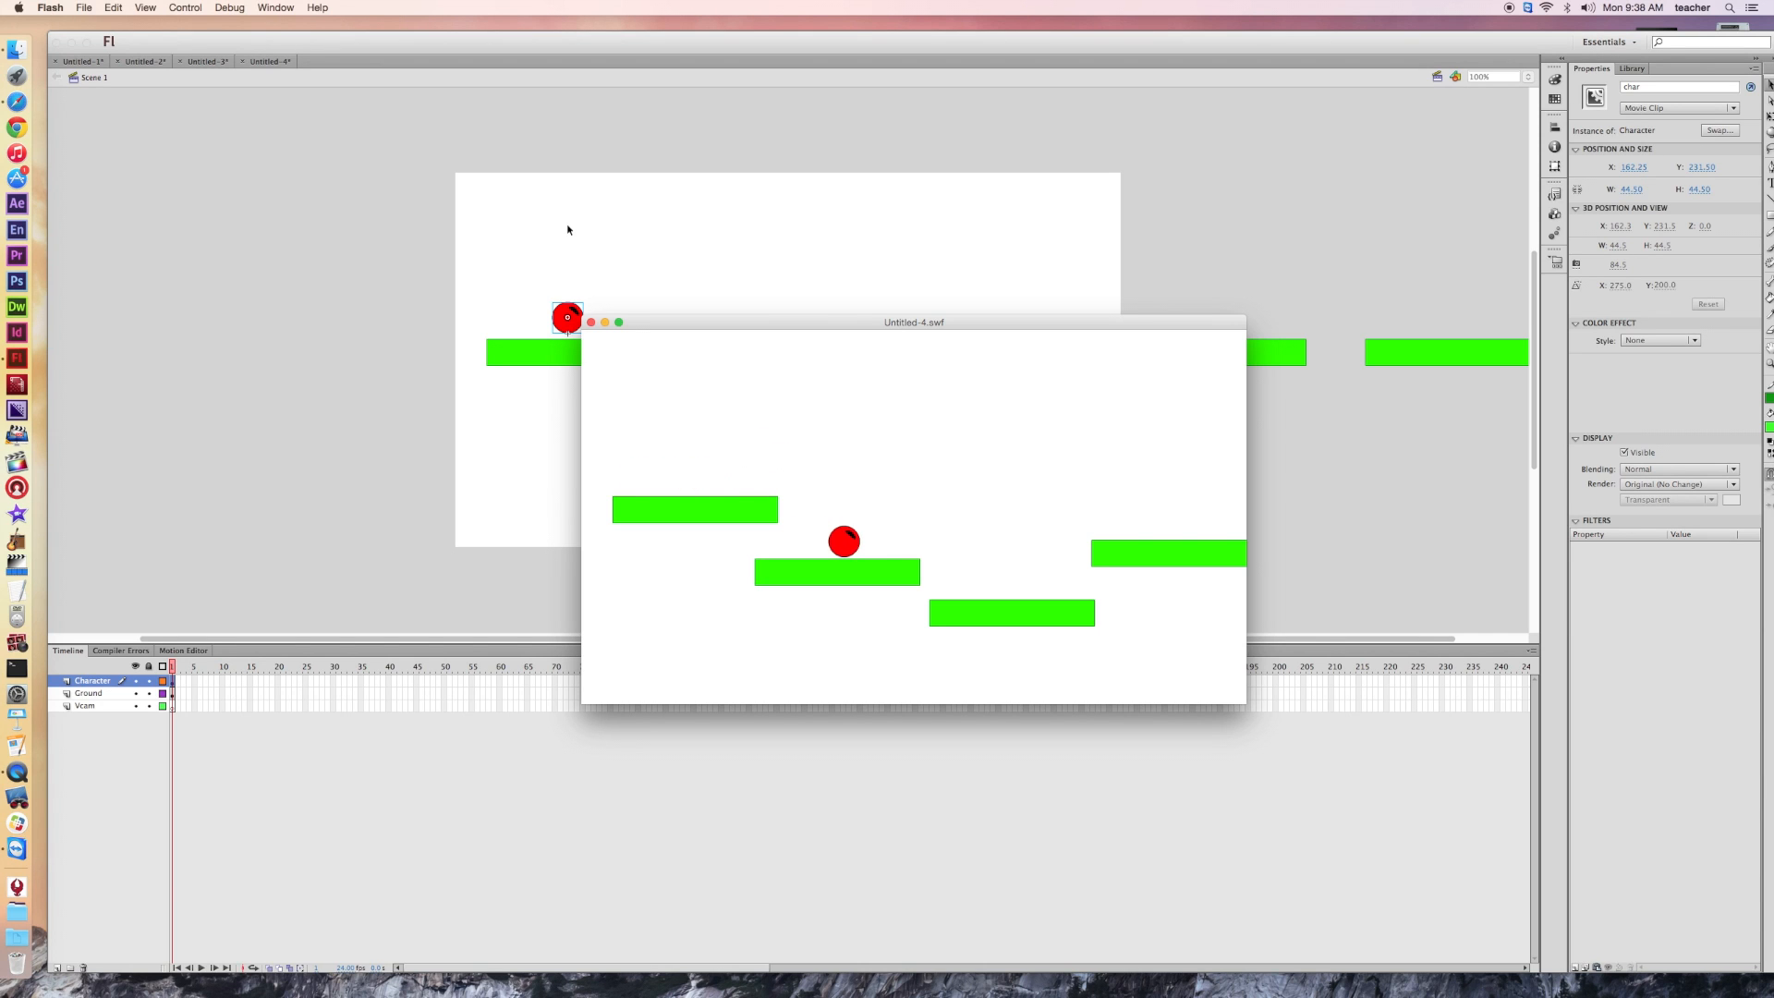
{"action": "key", "text": "Up"}
{"action": "key", "text": "Right"}
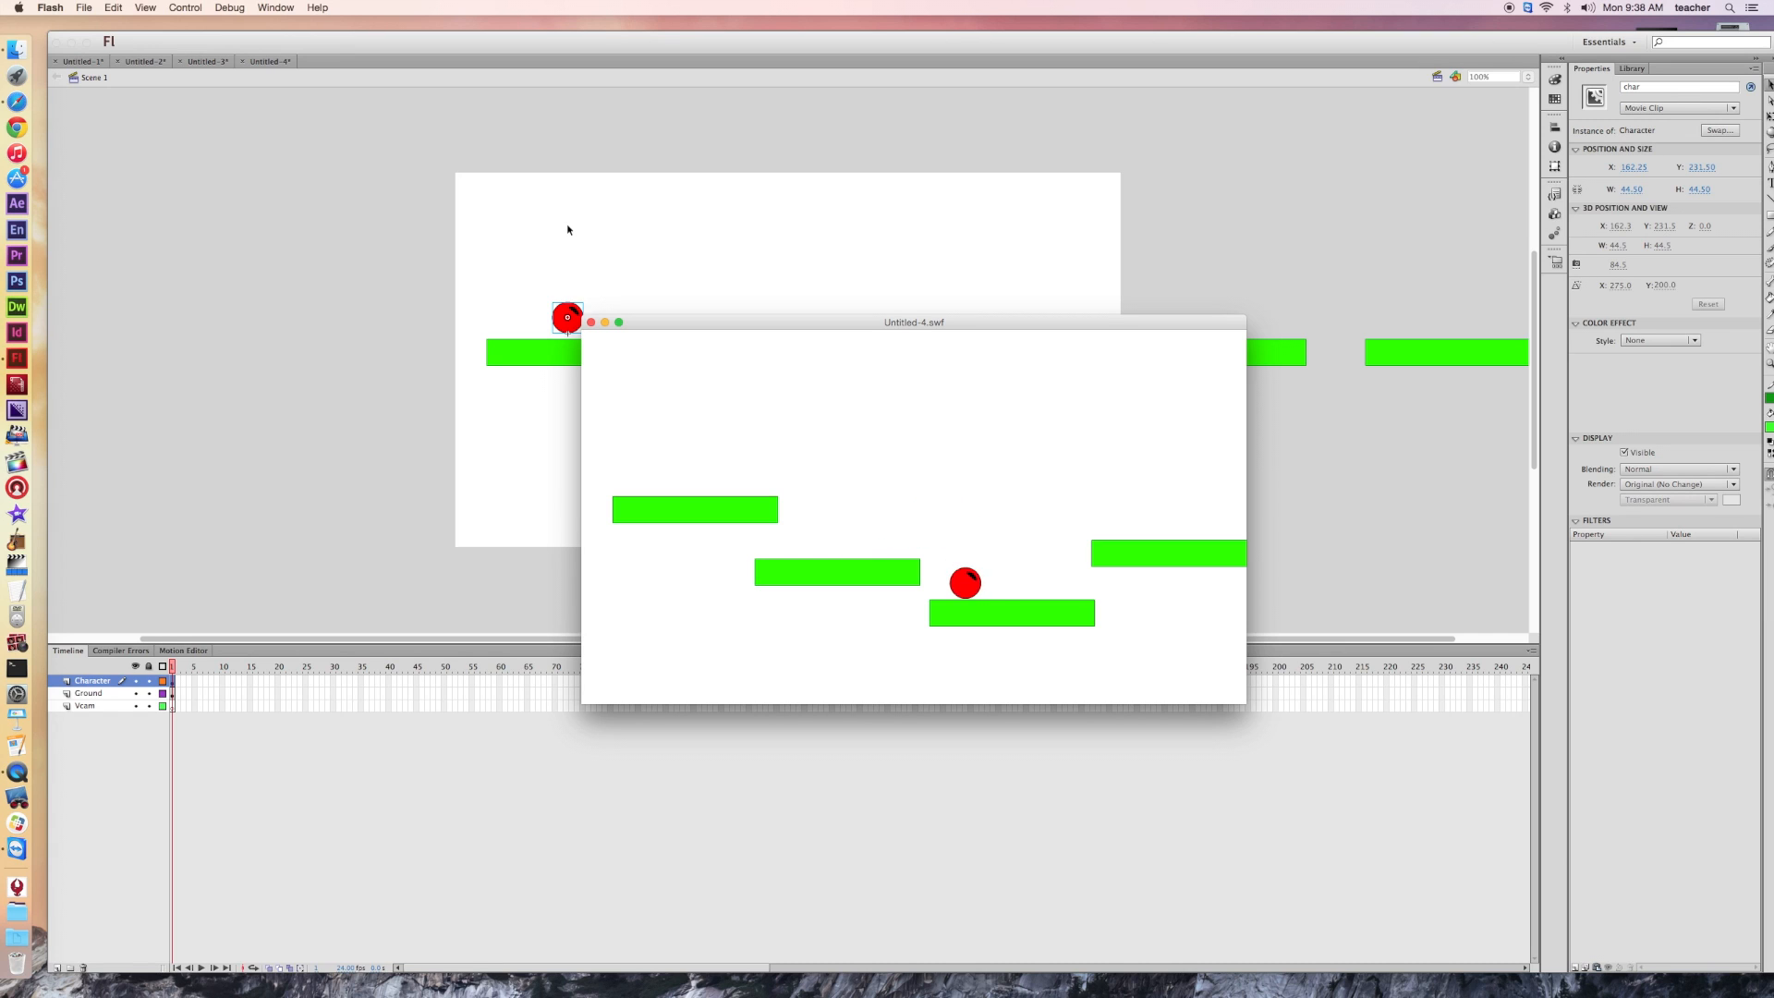
- Try to jump the ball from the third platform up onto the higher fourth platform
{"action": "key", "text": "Up"}
{"action": "key", "text": "Up"}
{"action": "key", "text": "Right"}
{"action": "key", "text": "Up"}
{"action": "key", "text": "Right"}
{"action": "key", "text": "Up"}
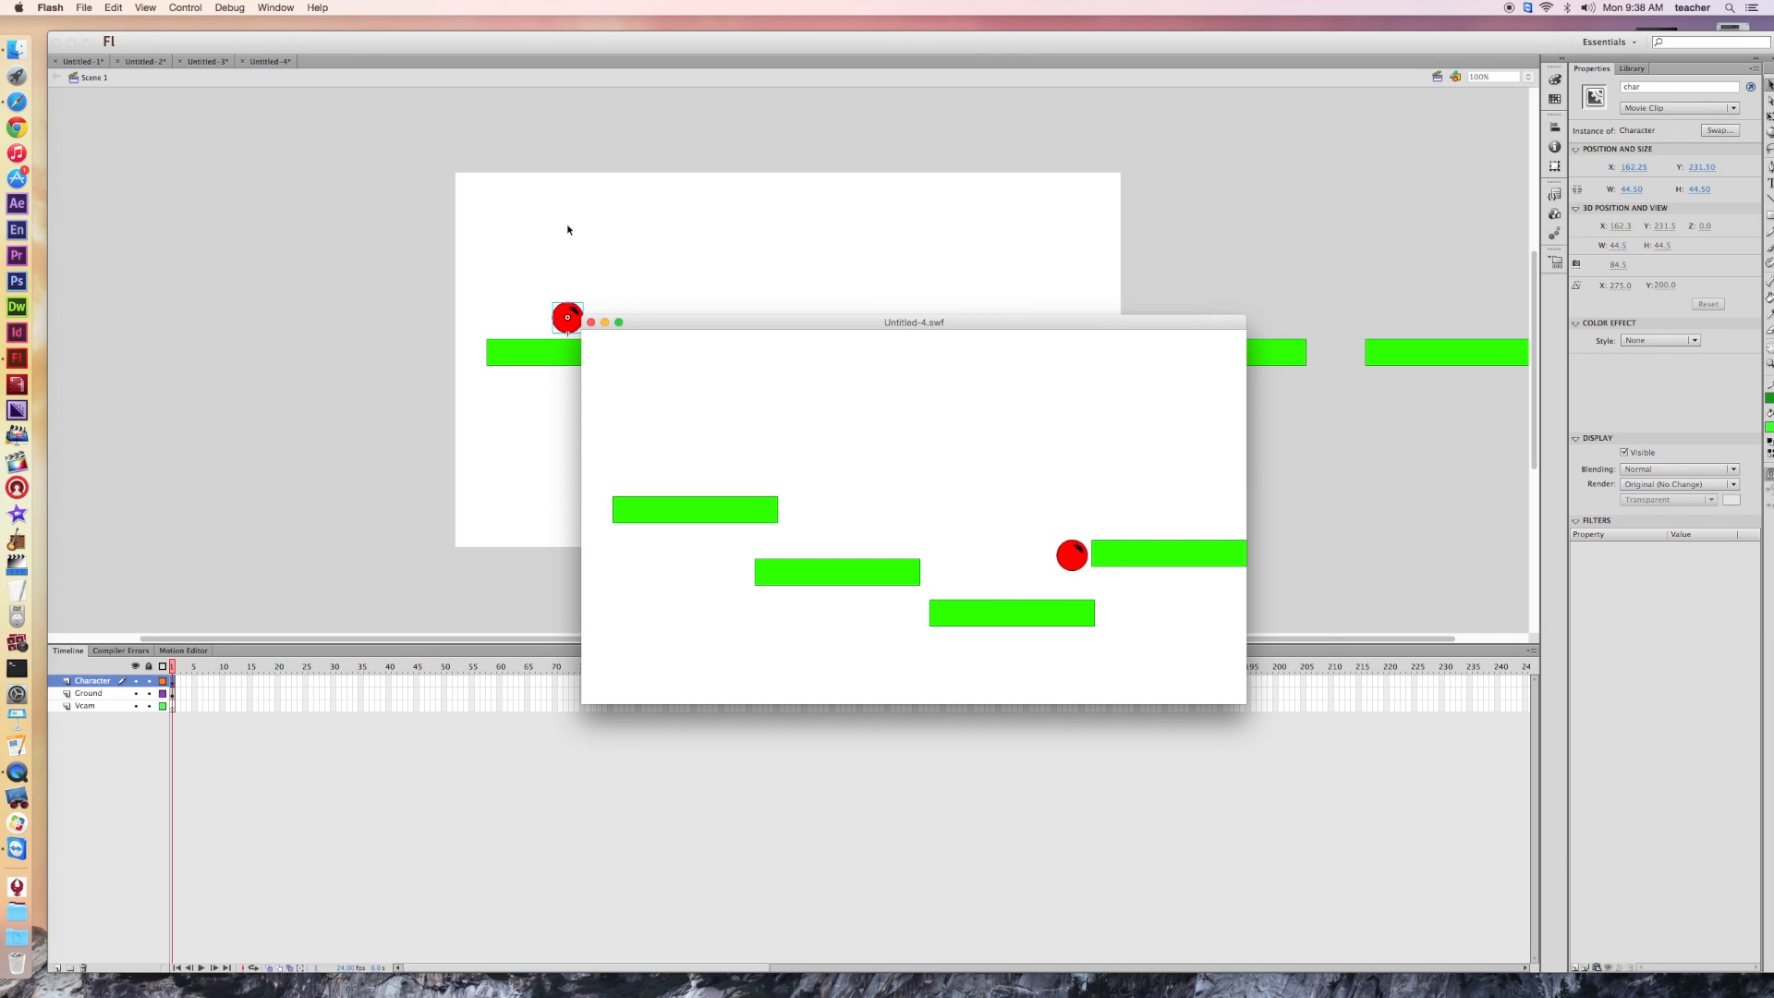
{"action": "key", "text": "Up"}
{"action": "key", "text": "Right"}
{"action": "key", "text": "Up"}
{"action": "key", "text": "Right"}
{"action": "key", "text": "Up"}
{"action": "key", "text": "Up"}
{"action": "key", "text": "Right"}
{"action": "key", "text": "Left"}
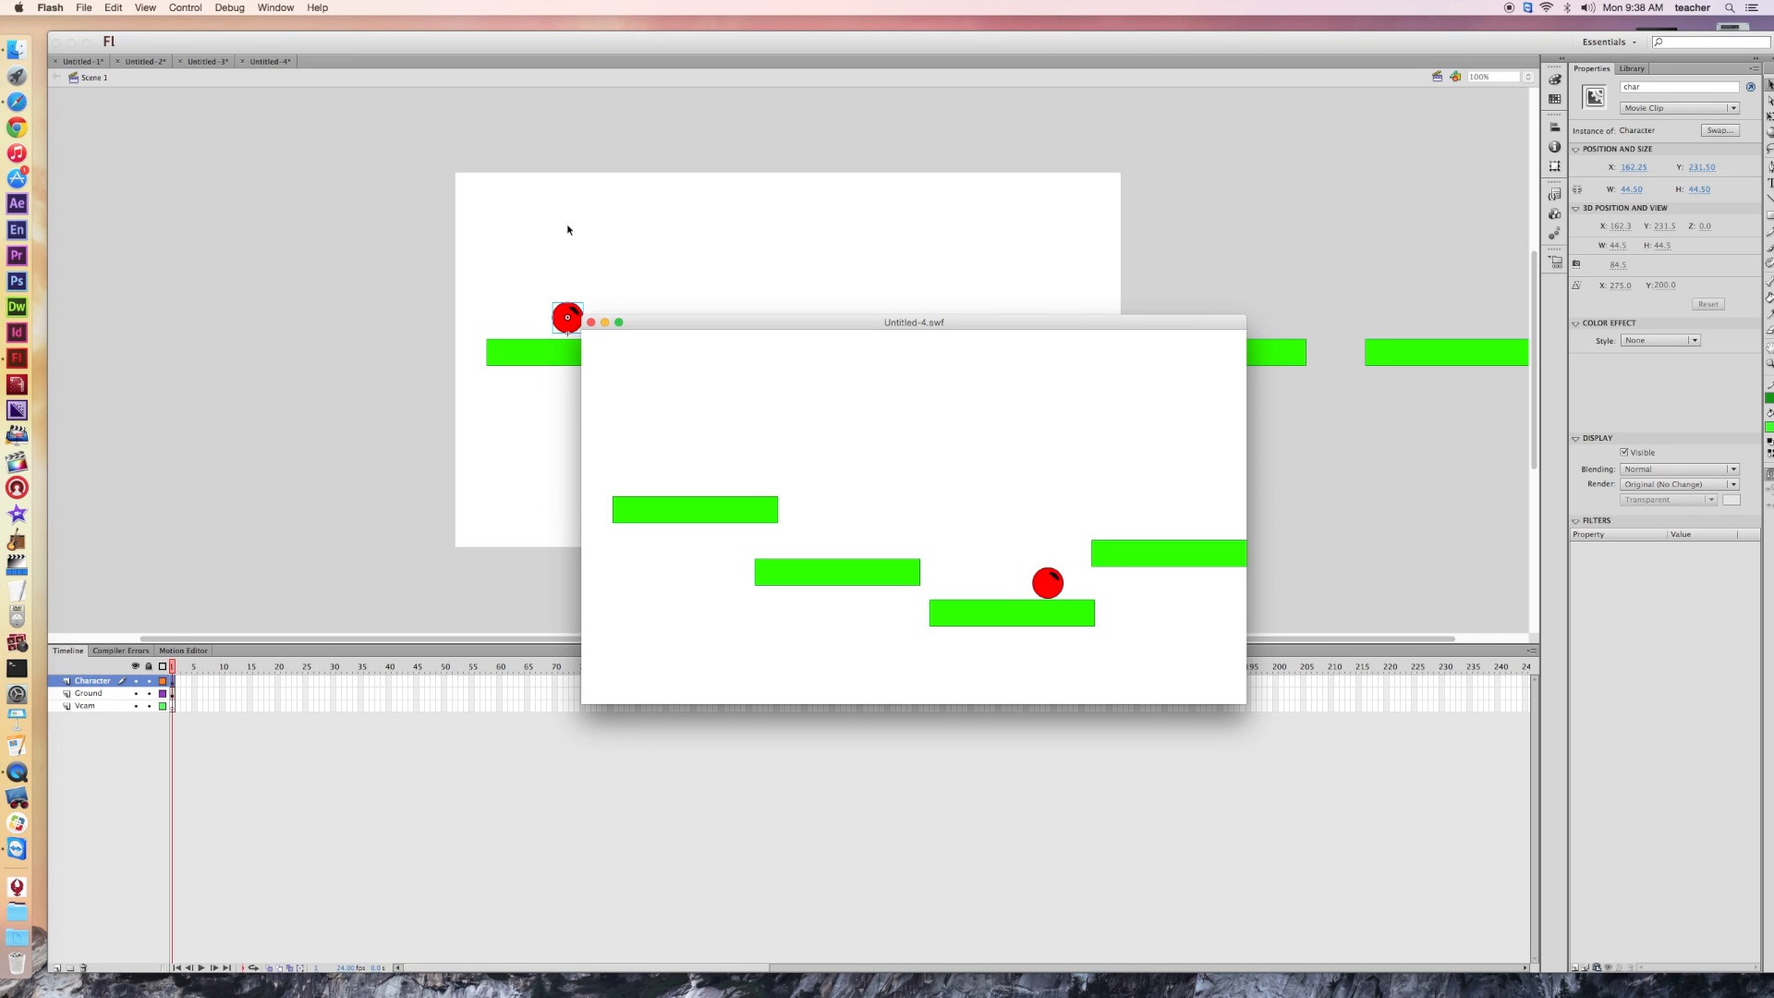
- Move and jump the ball back and forth by the third platform to check its controls and platform collision
{"action": "key", "text": "Right"}
{"action": "key", "text": "Up"}
{"action": "key", "text": "Left"}
{"action": "key", "text": "Right"}
{"action": "key", "text": "Up"}
{"action": "key", "text": "Left"}
{"action": "key", "text": "Right"}
{"action": "key", "text": "Up"}
{"action": "key", "text": "Left"}
{"action": "key", "text": "Right"}
{"action": "key", "text": "Up"}
{"action": "key", "text": "Left"}
{"action": "key", "text": "Right"}
{"action": "key", "text": "Up"}
{"action": "key", "text": "Left"}
{"action": "key", "text": "Left"}
{"action": "key", "text": "Right"}
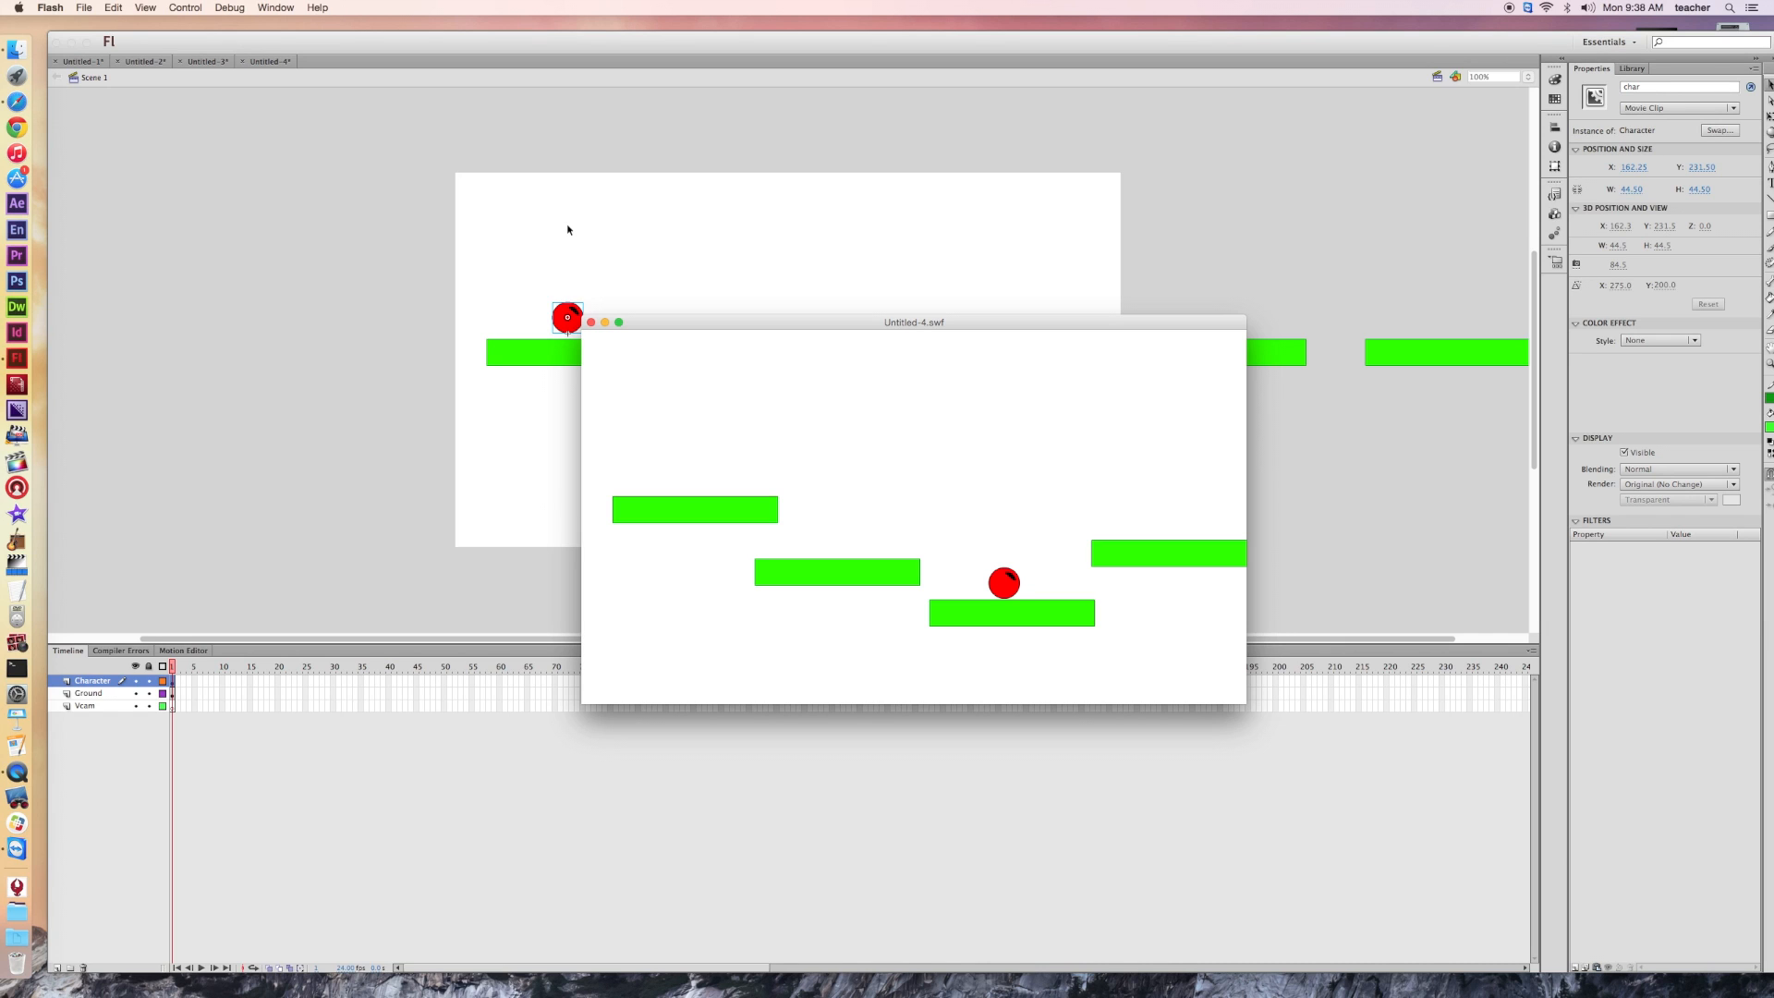
- Move the ball further right out of the visible stage area and close the test movie
{"action": "key", "text": "Right"}
{"action": "left_click_drag", "start_coordinate": [748, 323], "coordinate": [603, 227]}
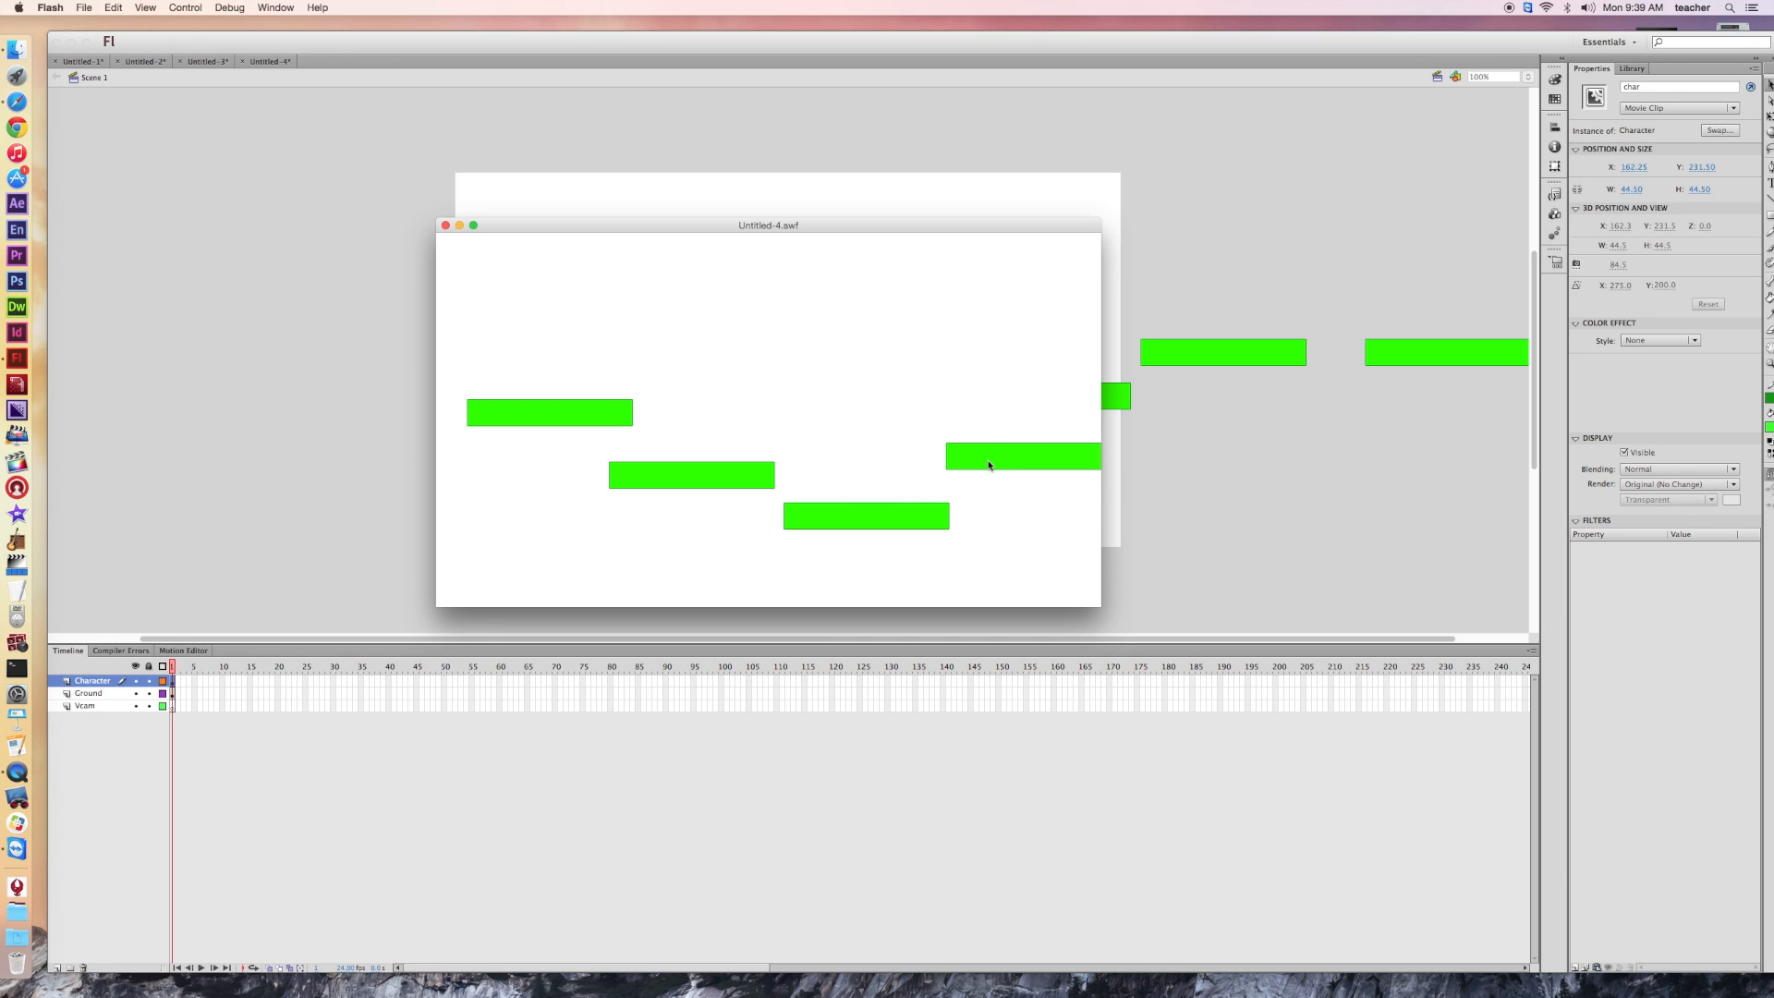
{"action": "left_click", "coordinate": [445, 225]}
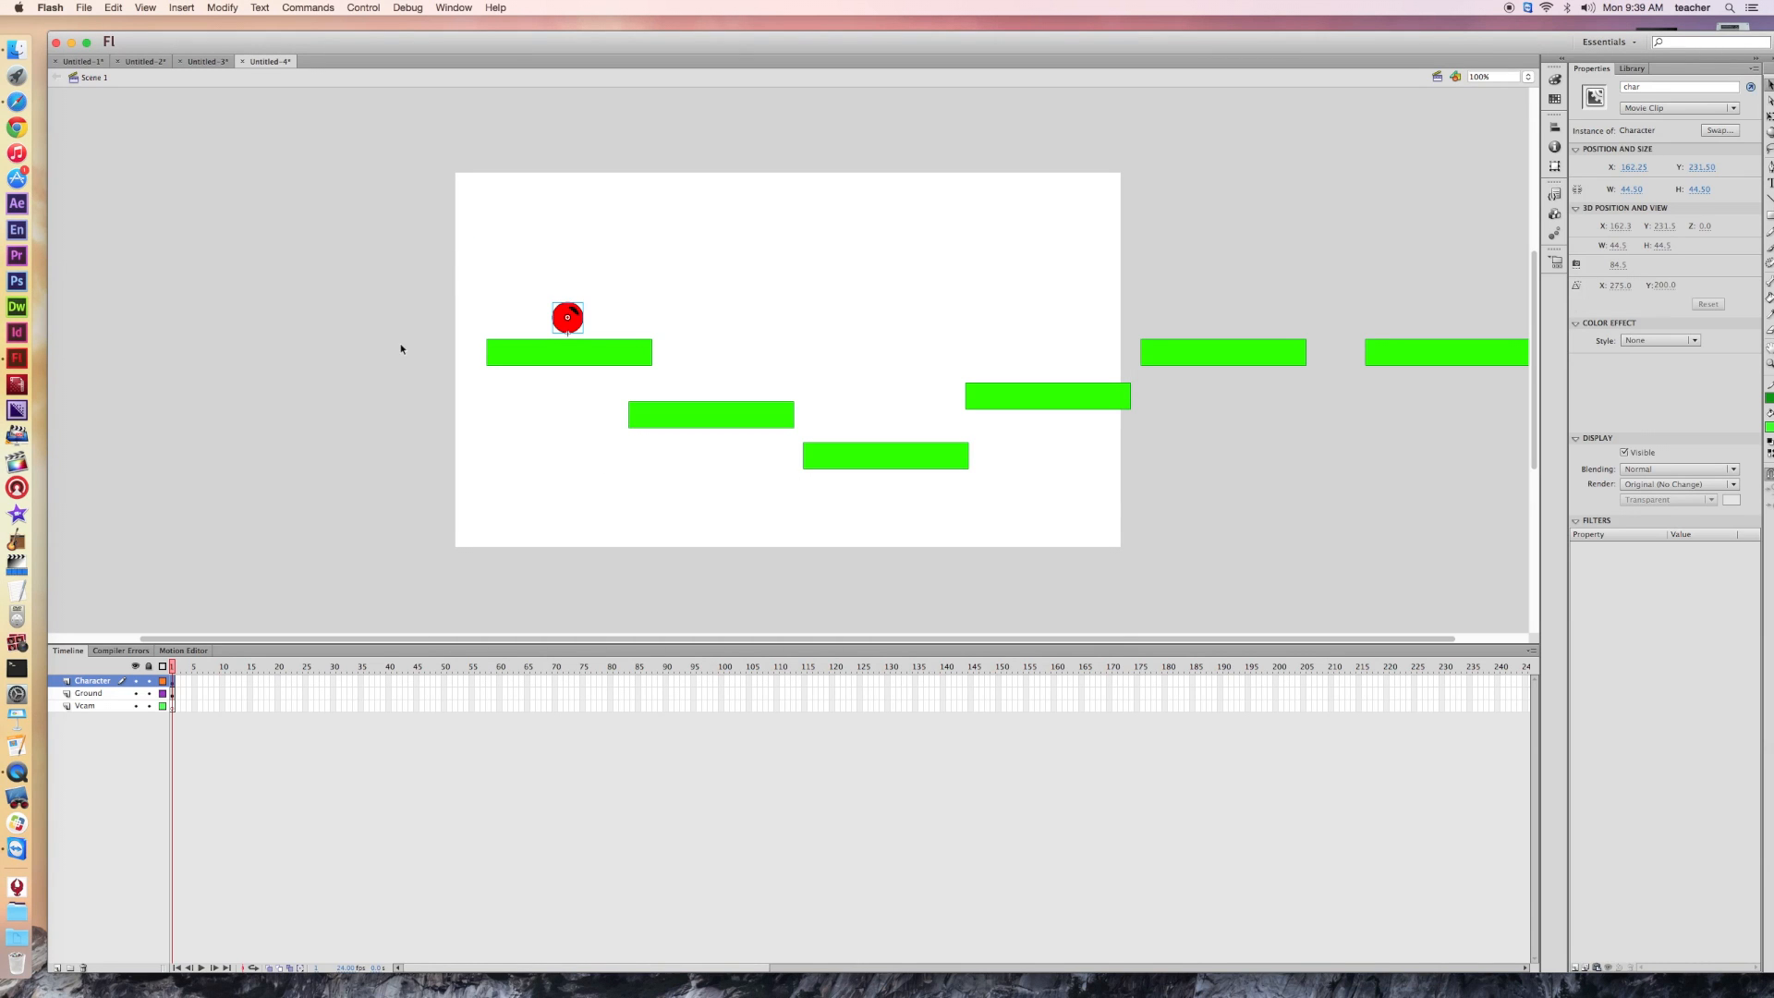